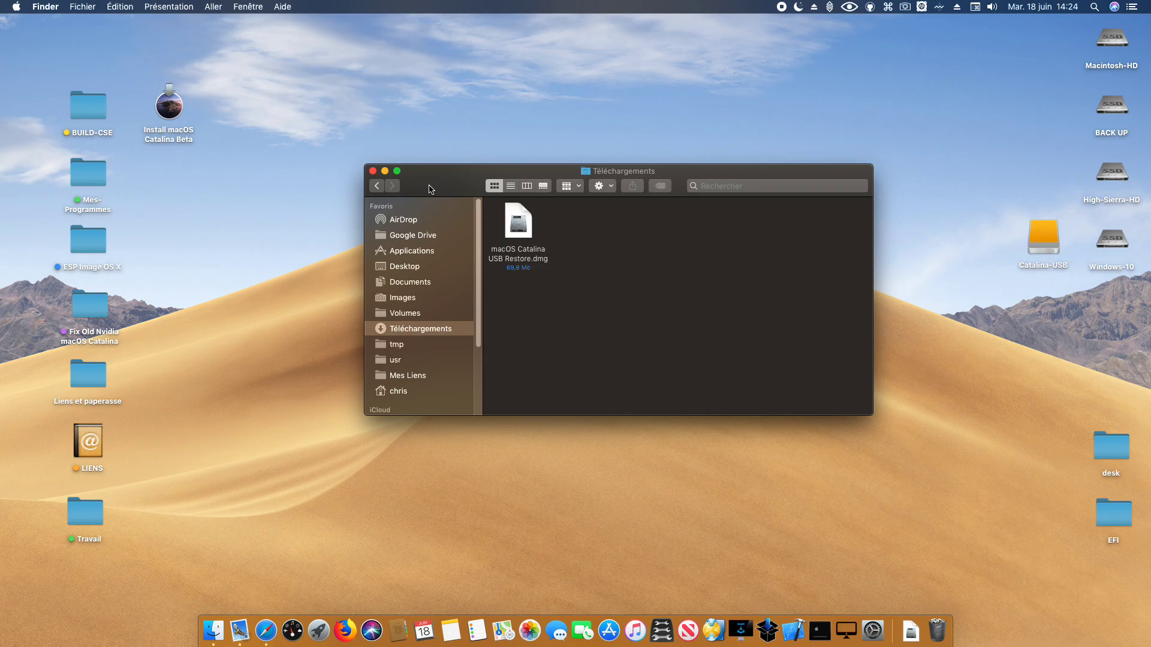
Open macOS Catalina USB Restore.dmg and copy the app it contains to the desktop
double_click(528, 227)
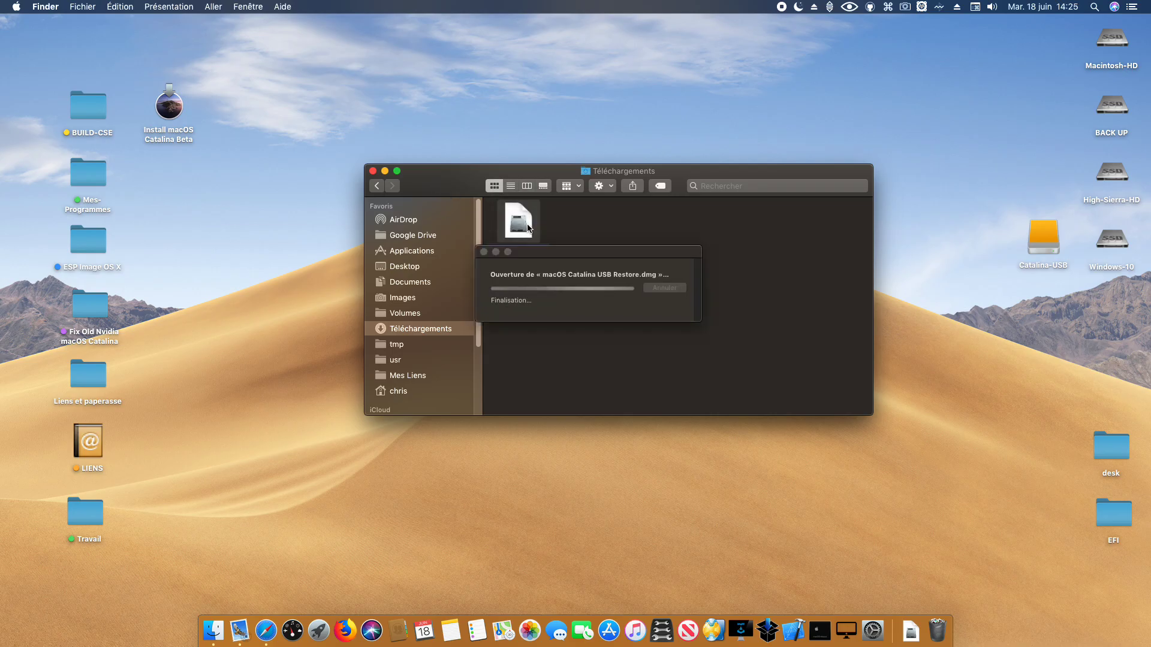
left_click(361, 163)
left_click_drag(362, 163, 601, 157)
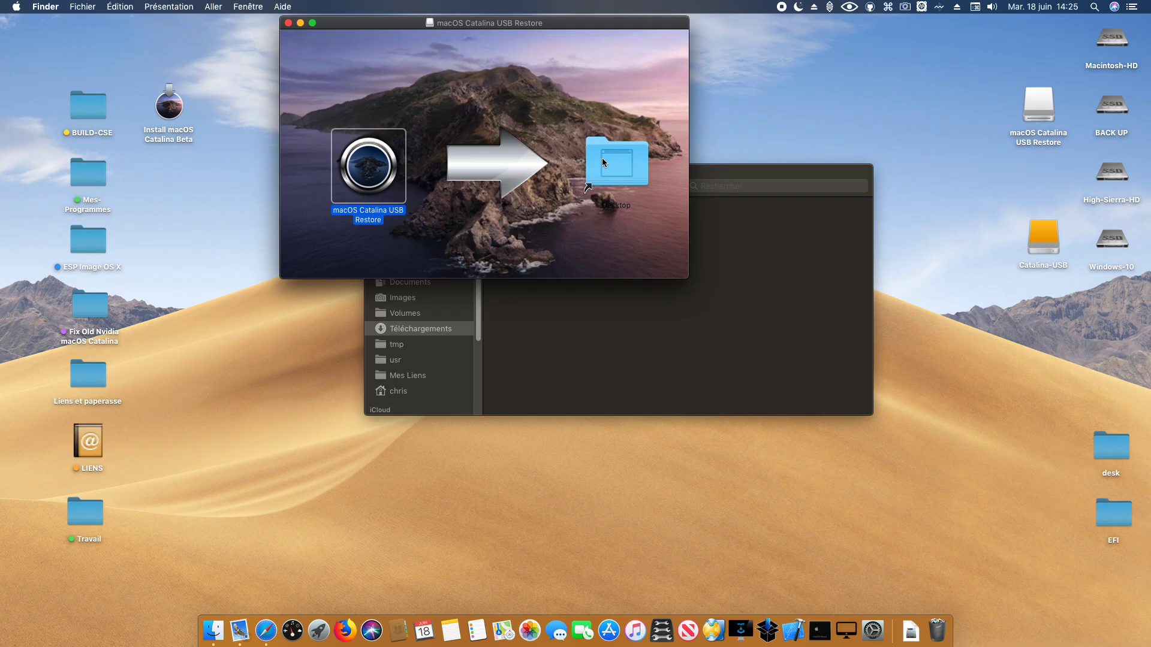
Close the disk image window and eject the macOS Catalina USB Restore volume
left_click(288, 23)
left_click(1033, 109)
right_click(1033, 109)
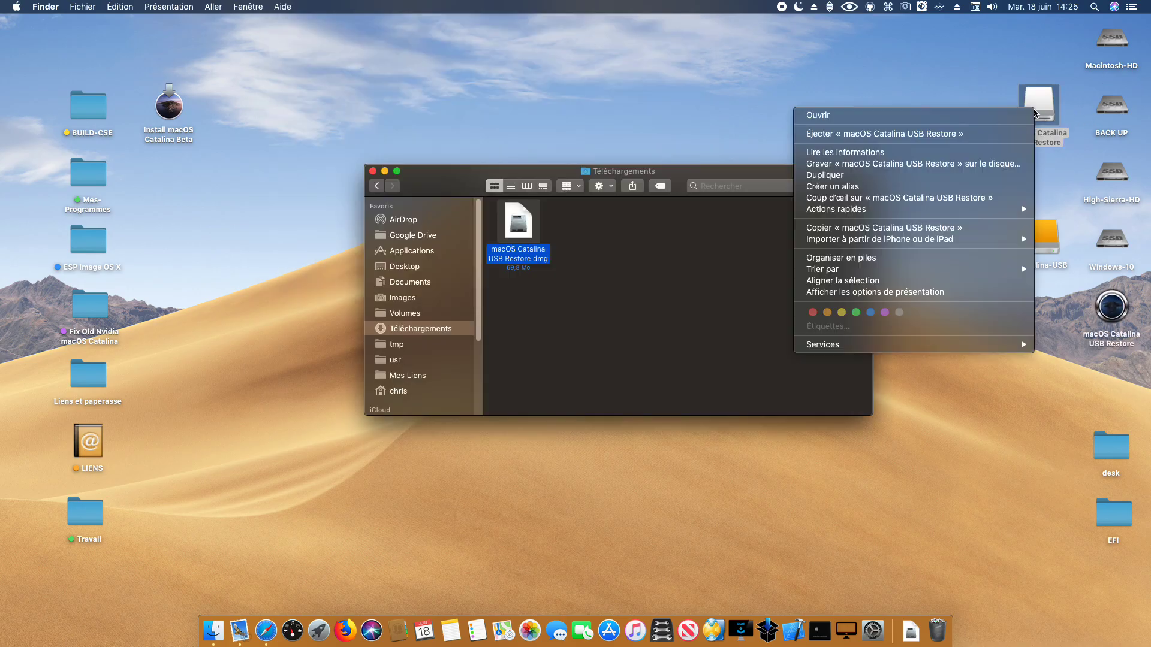
left_click(830, 133)
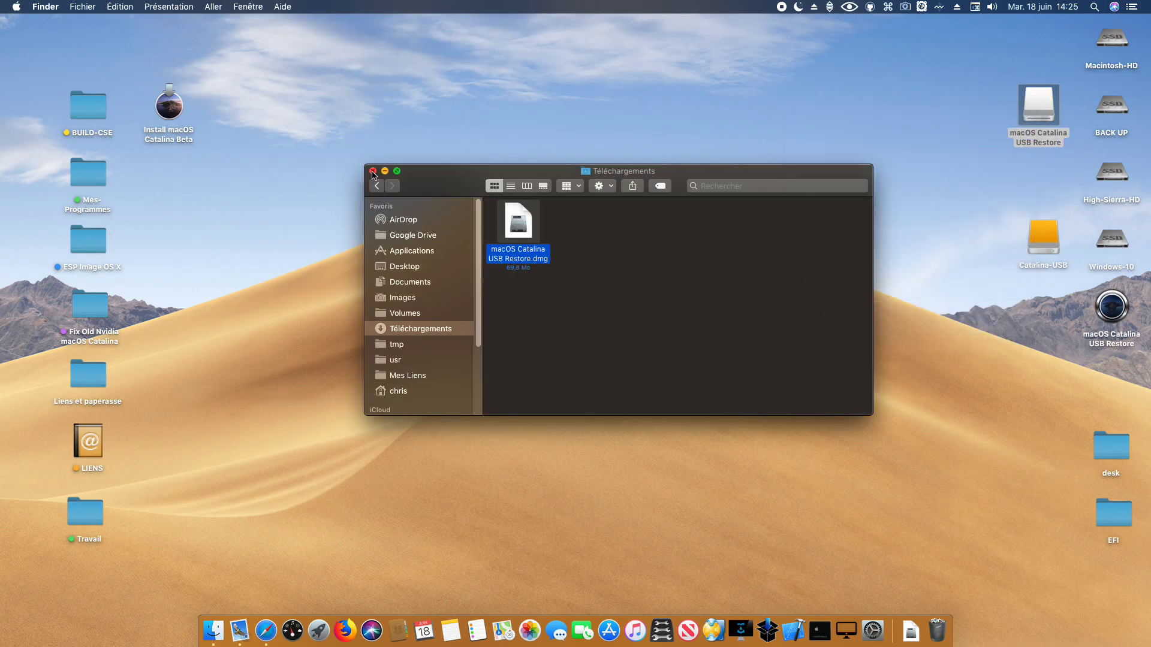
Close the Téléchargements window and place the macOS Catalina USB Restore app beside Install macOS Catalina Beta on the desktop
left_click(372, 171)
left_click_drag(1120, 311, 273, 112)
left_click(394, 206)
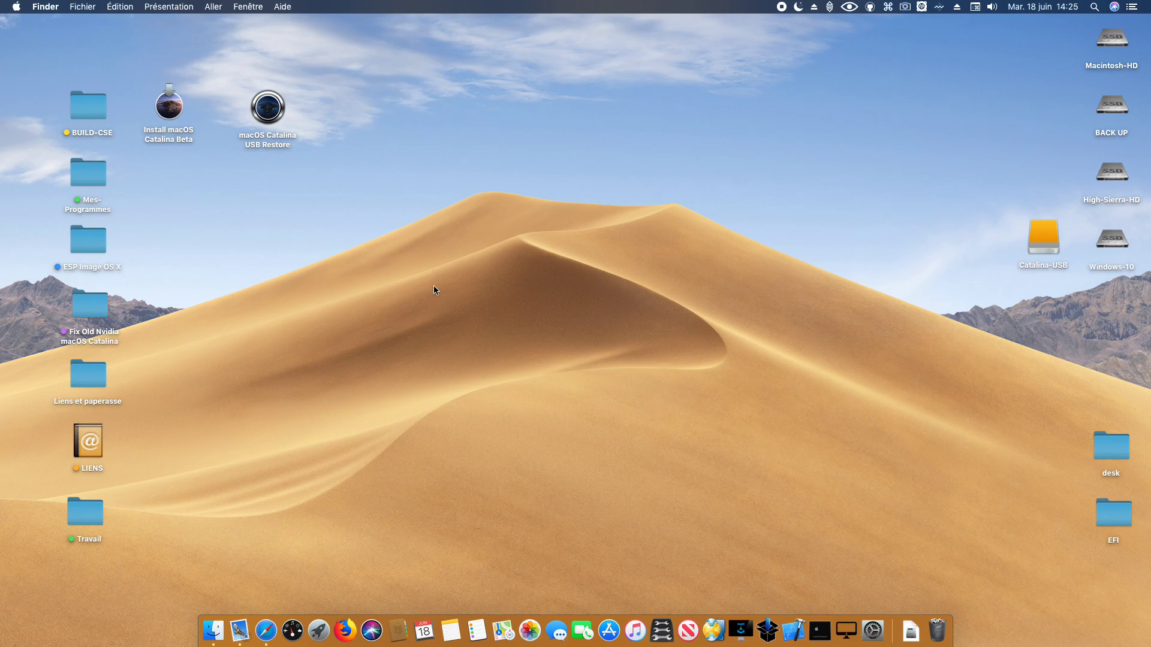
Launch macOS Catalina USB Restore and authorize its changes with the account password
double_click(278, 103)
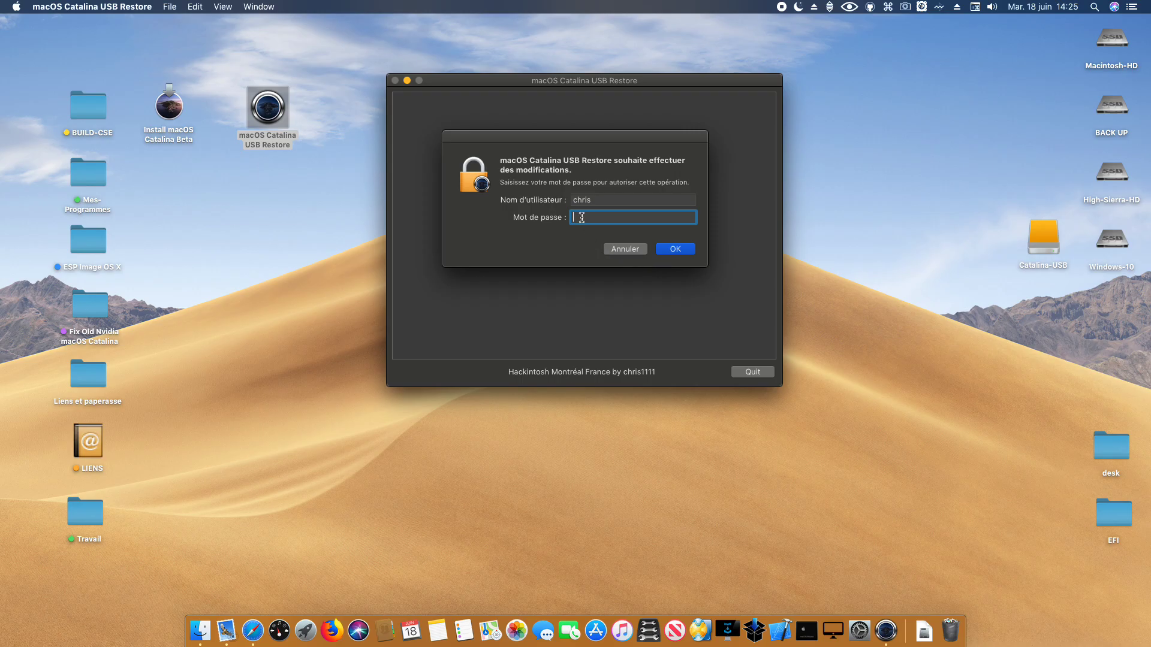
type("•••••••")
key("Return")
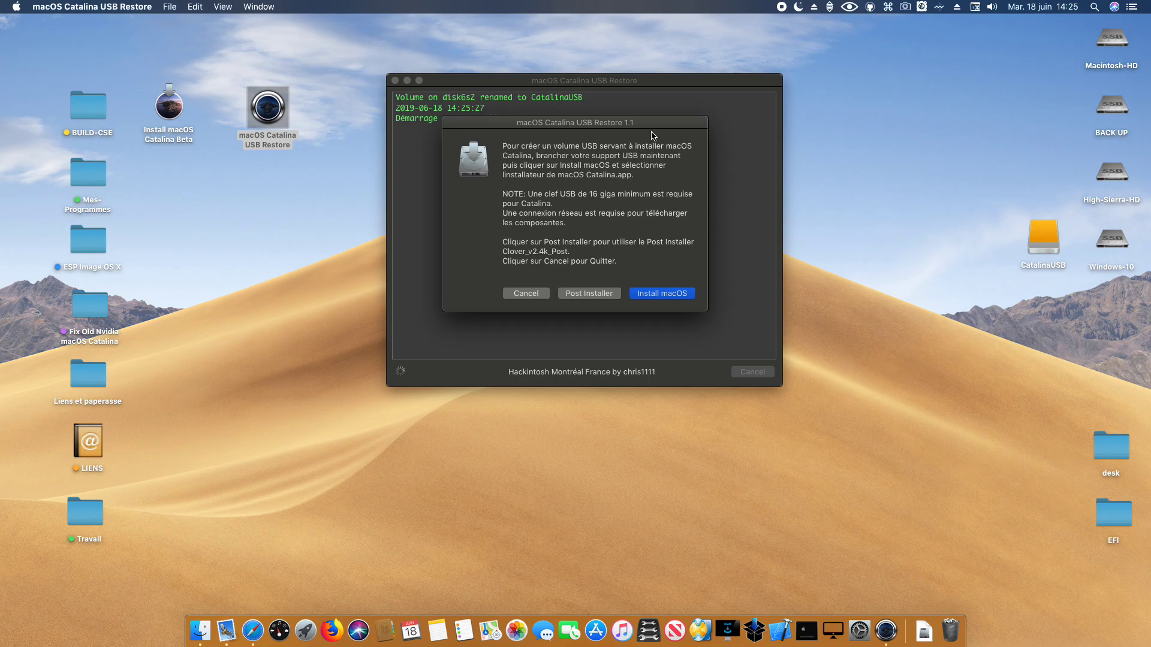
Start the Install macOS option and choose Install macOS Catalina Beta from Applications as the installer
left_click_drag(654, 121, 684, 129)
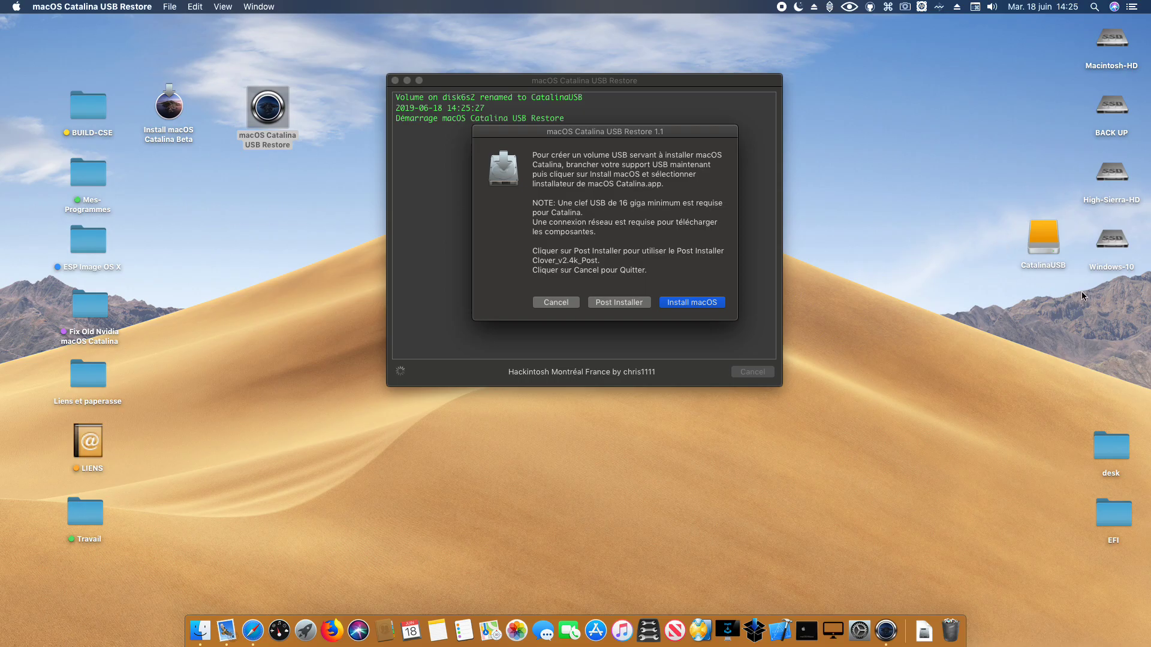
left_click_drag(715, 132, 712, 140)
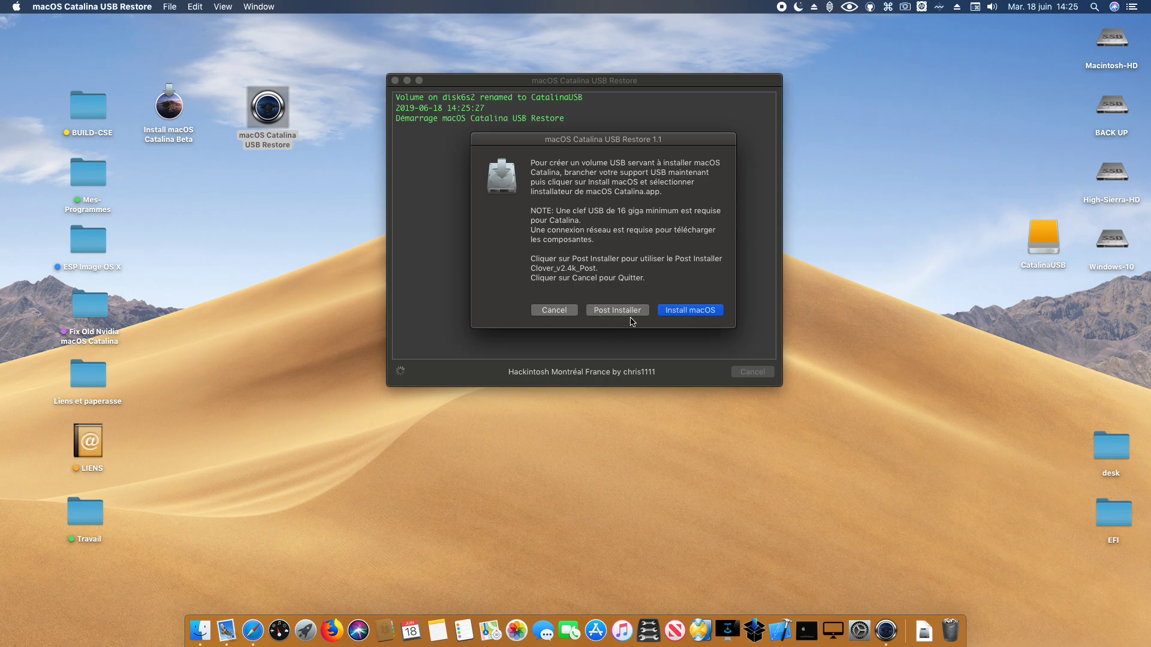
left_click(690, 311)
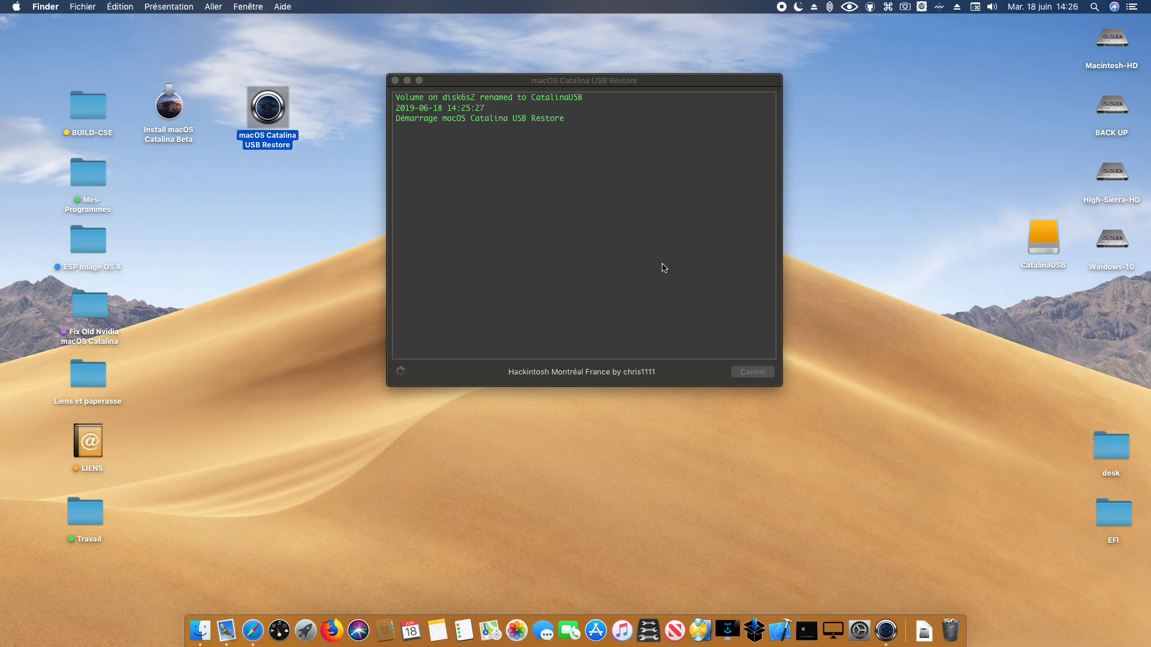
scroll(468, 251, "down", 10)
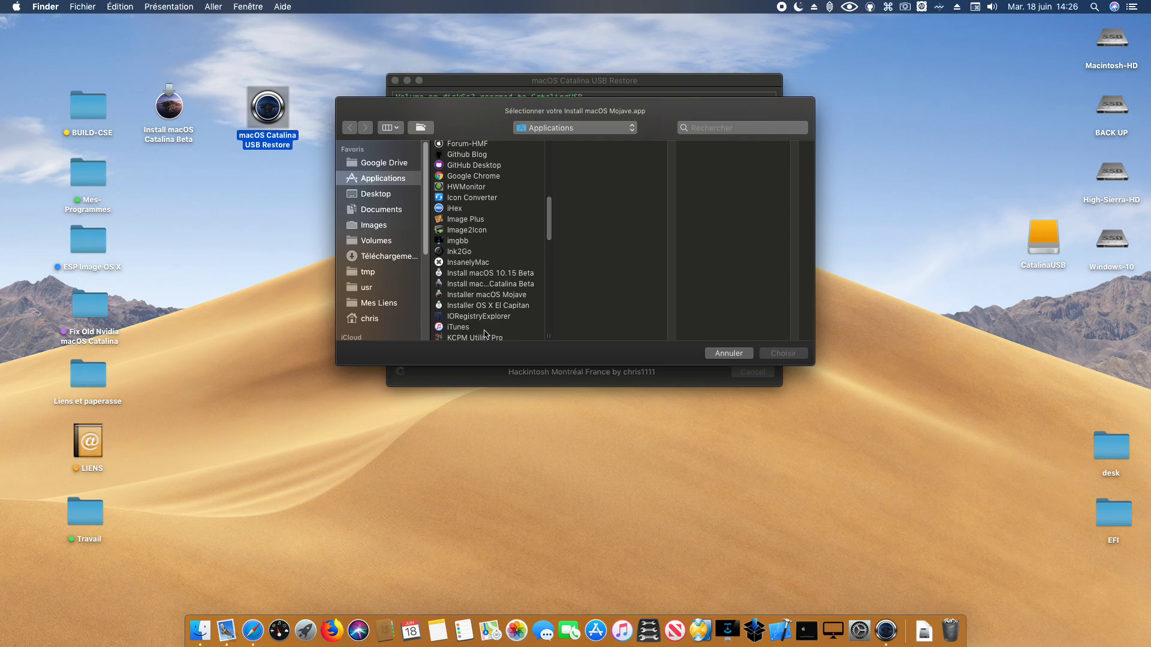
left_click(485, 284)
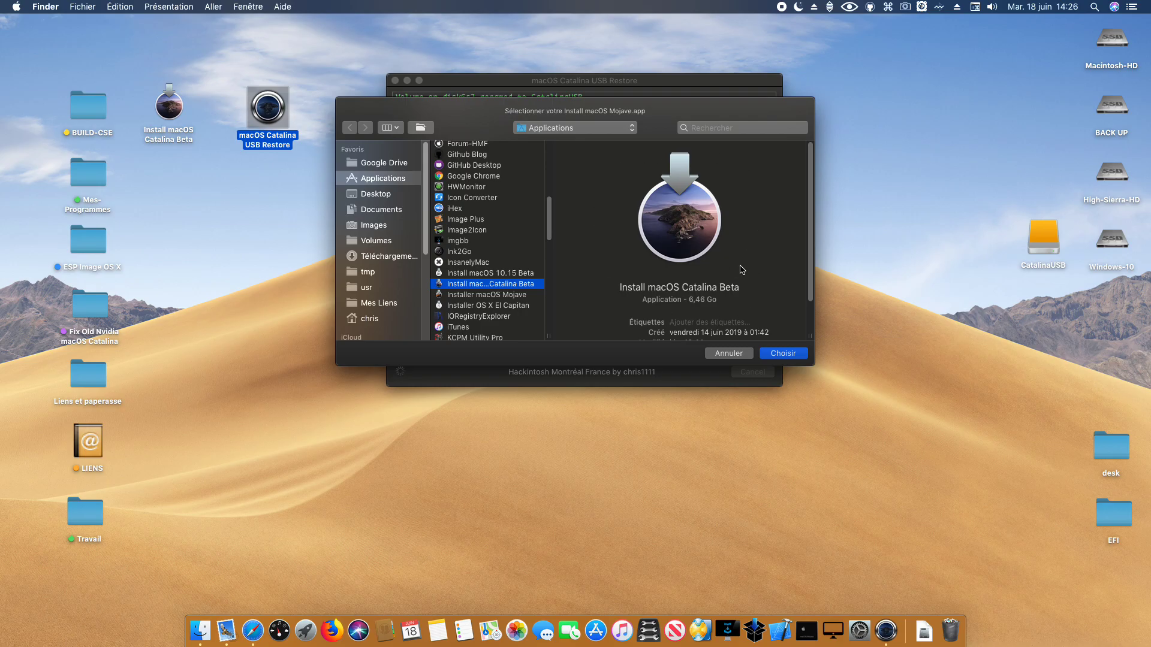
left_click(795, 354)
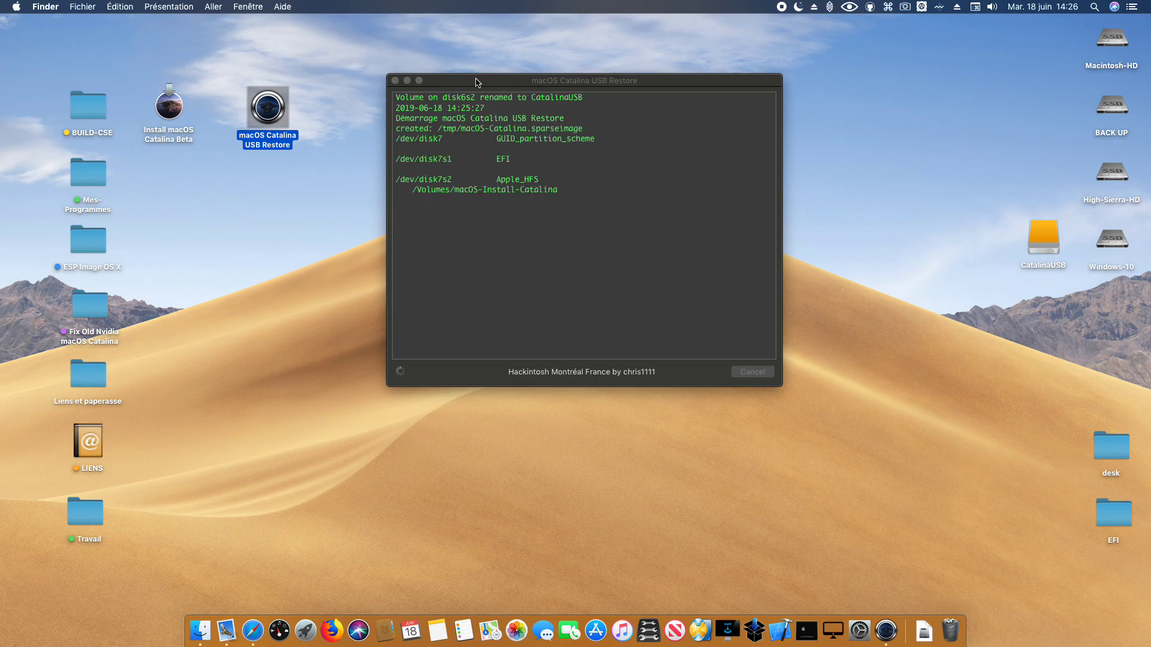
Start the macOS Catalina disk image restoration and move the macOS Base System window below the log window
left_click_drag(481, 76, 500, 58)
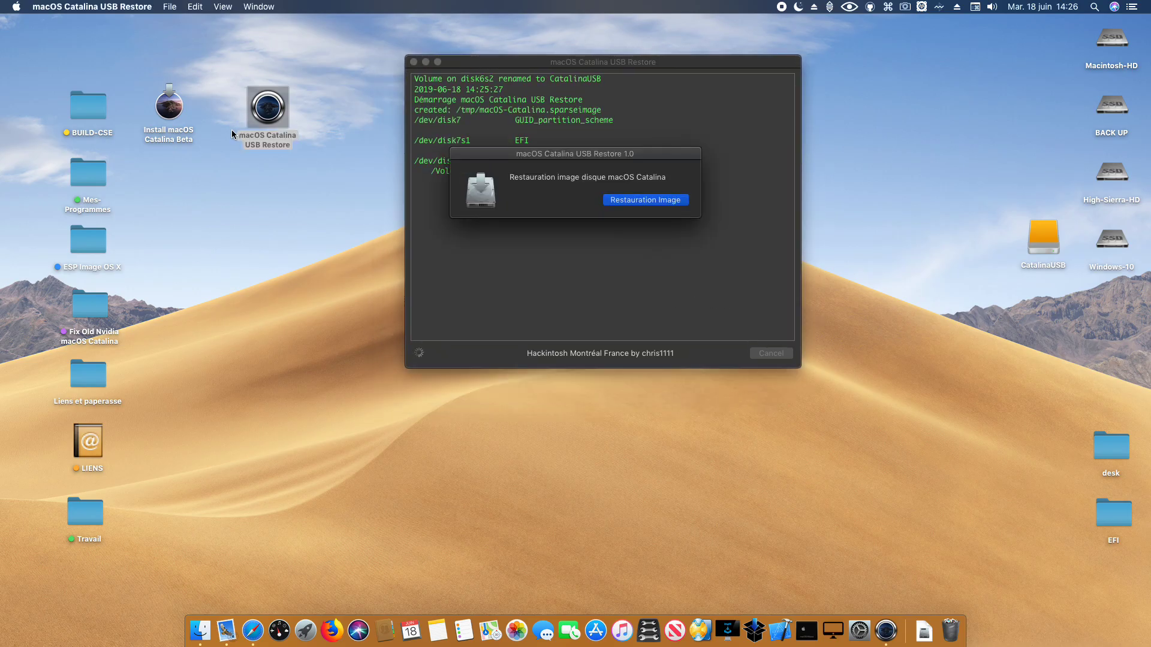
left_click(633, 201)
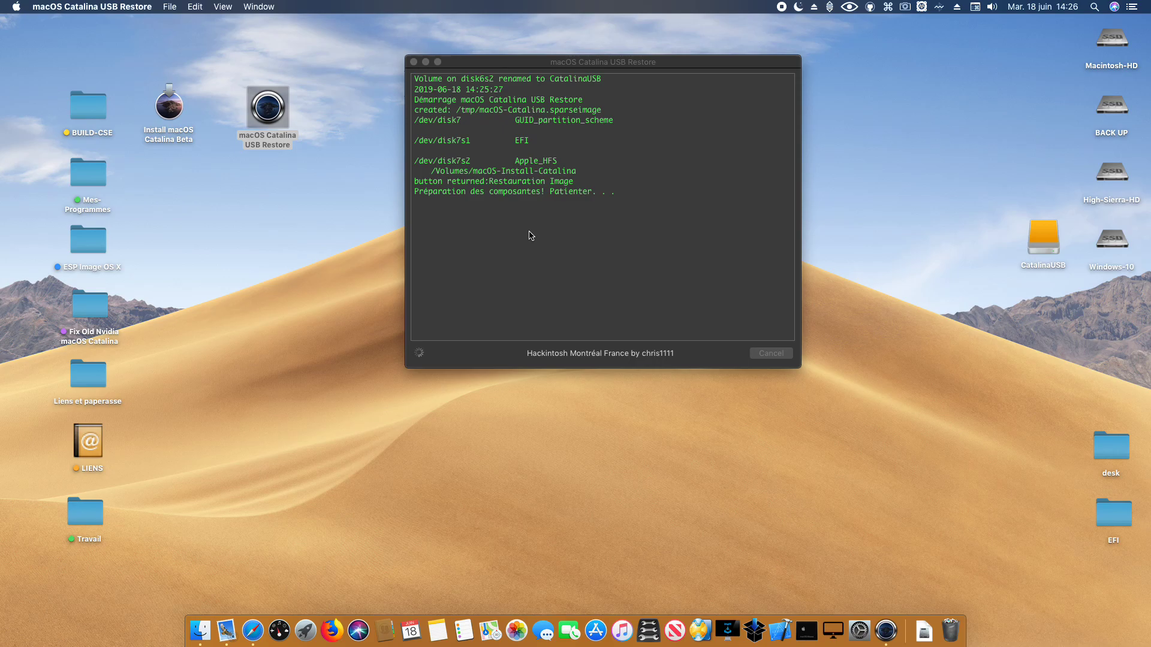
left_click_drag(519, 62, 526, 51)
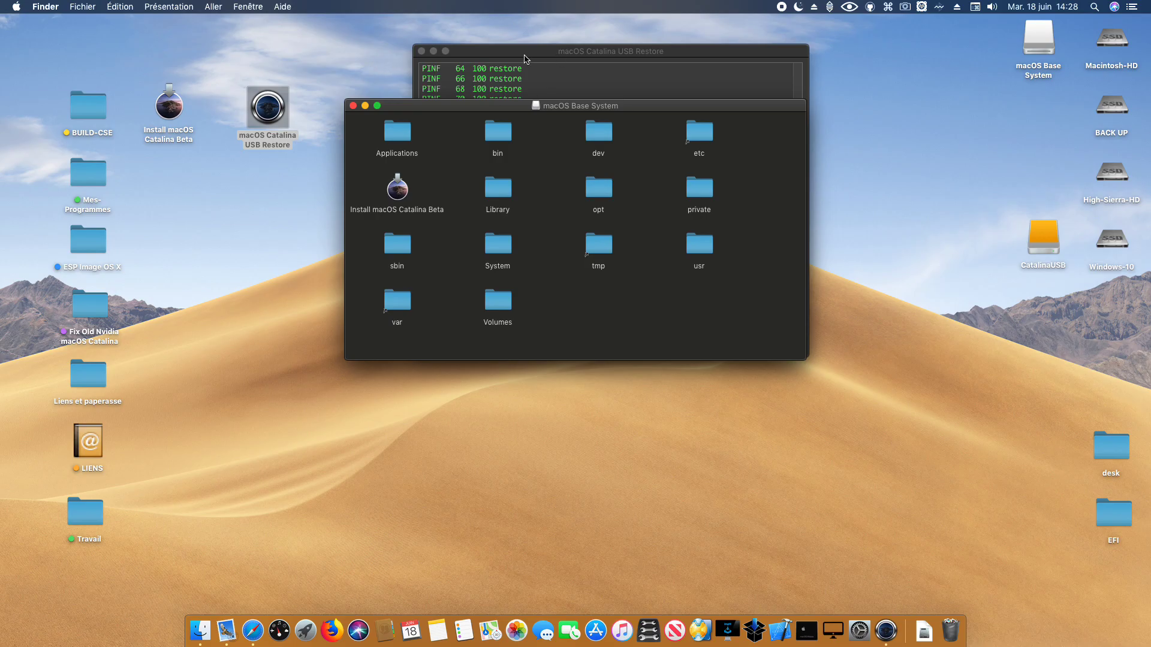
left_click_drag(401, 112, 423, 333)
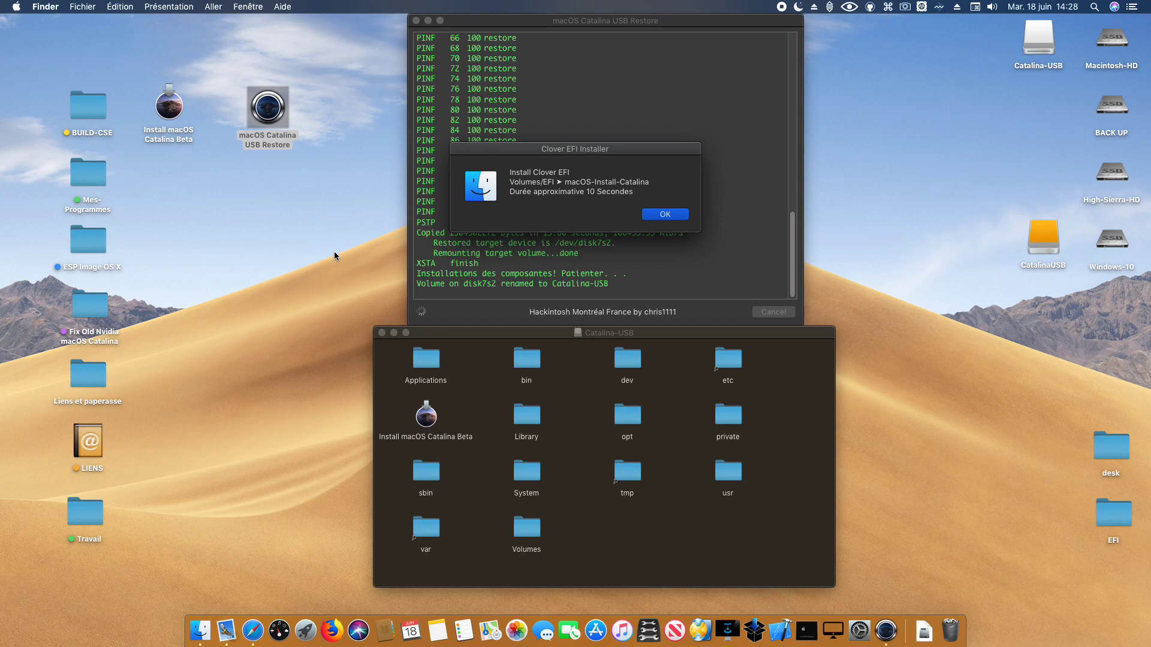
Approve the Clover EFI installation on macOS-Install-Catalina and authorize it with the account password
left_click_drag(640, 151, 722, 80)
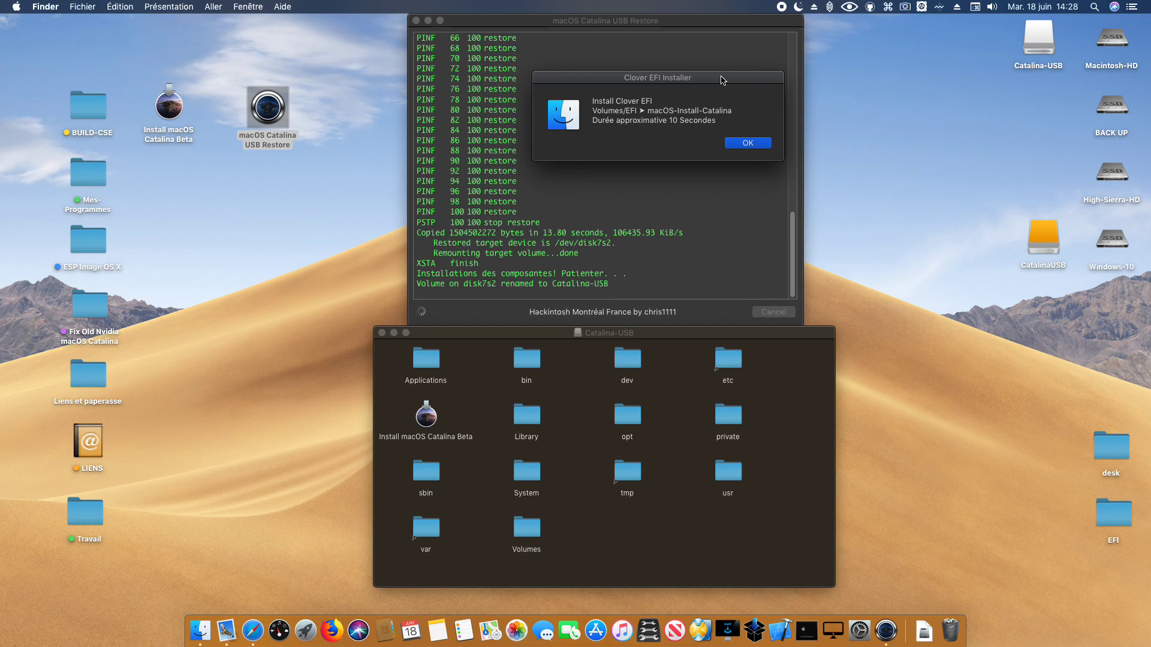
left_click(750, 145)
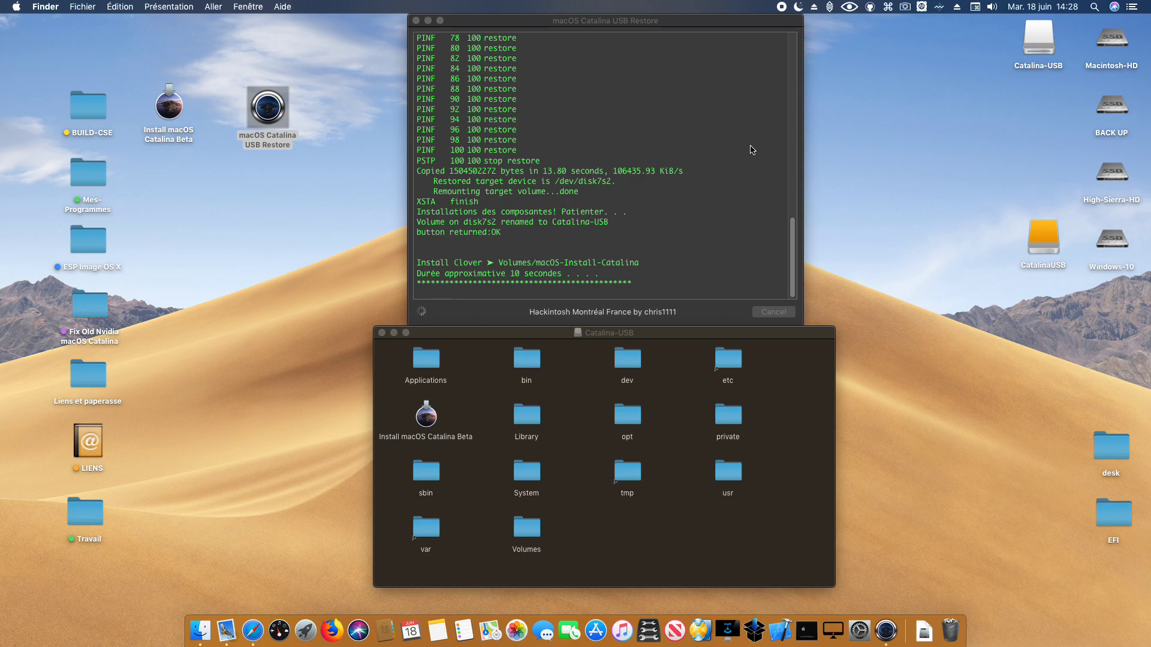
left_click_drag(598, 142, 678, 102)
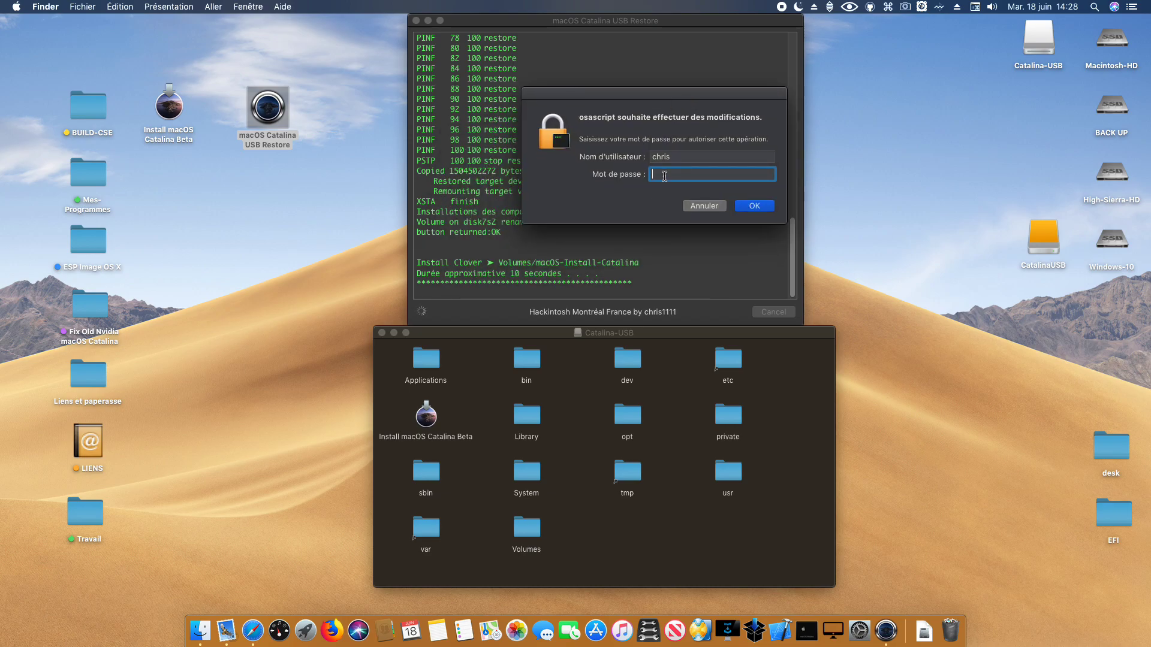
type("•••••••")
key("Return")
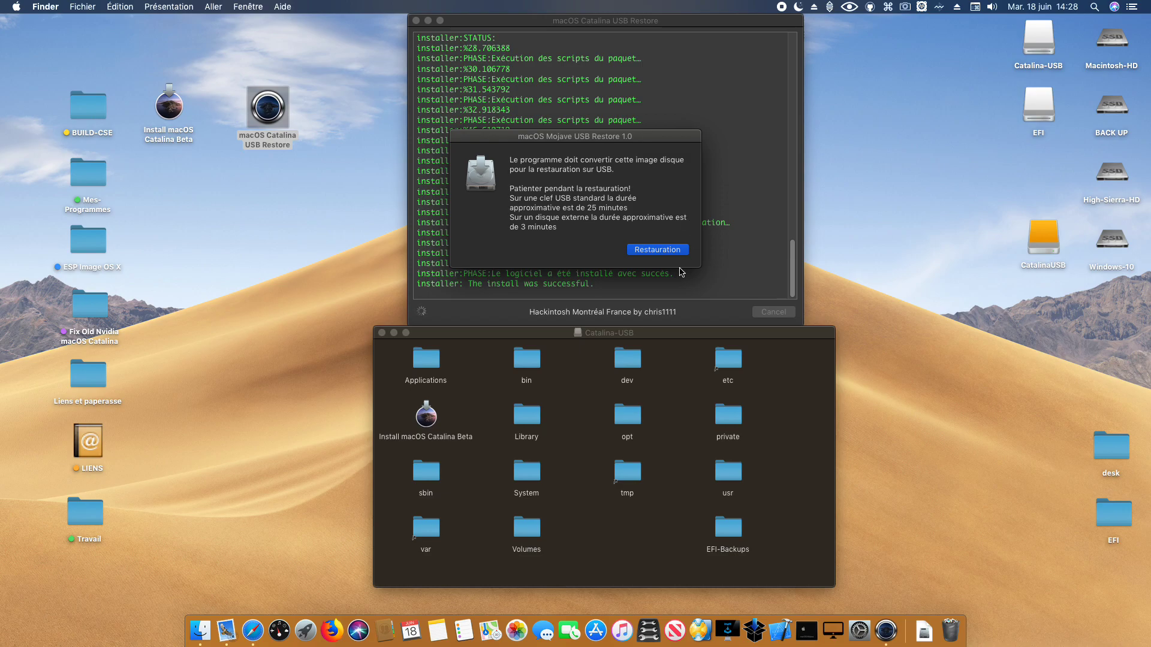
Convert the disk image for USB restoration, then choose macOS-Catalina.dmg on the desktop as the image to restore
left_click(667, 251)
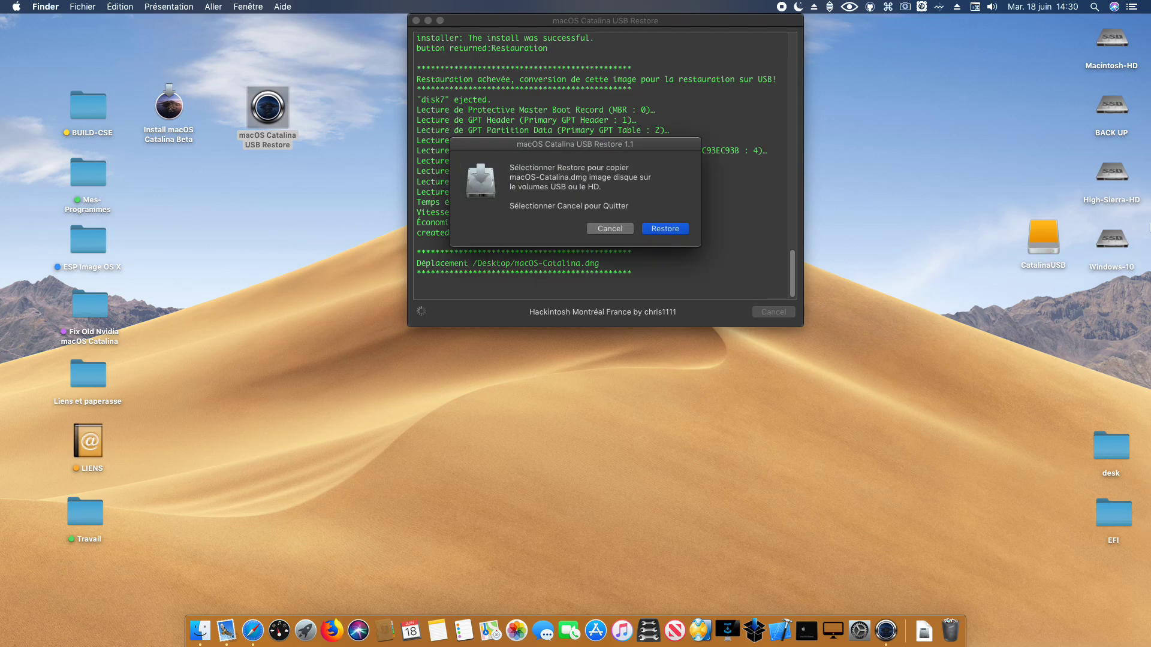
left_click_drag(667, 143, 726, 334)
left_click(722, 415)
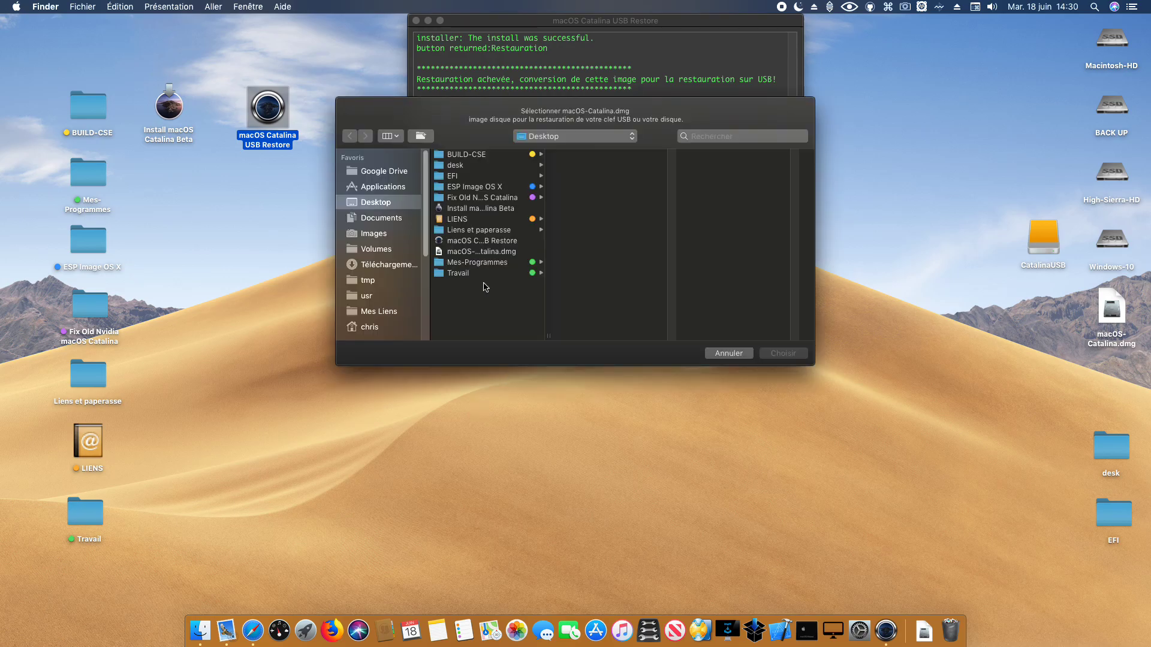
left_click(490, 252)
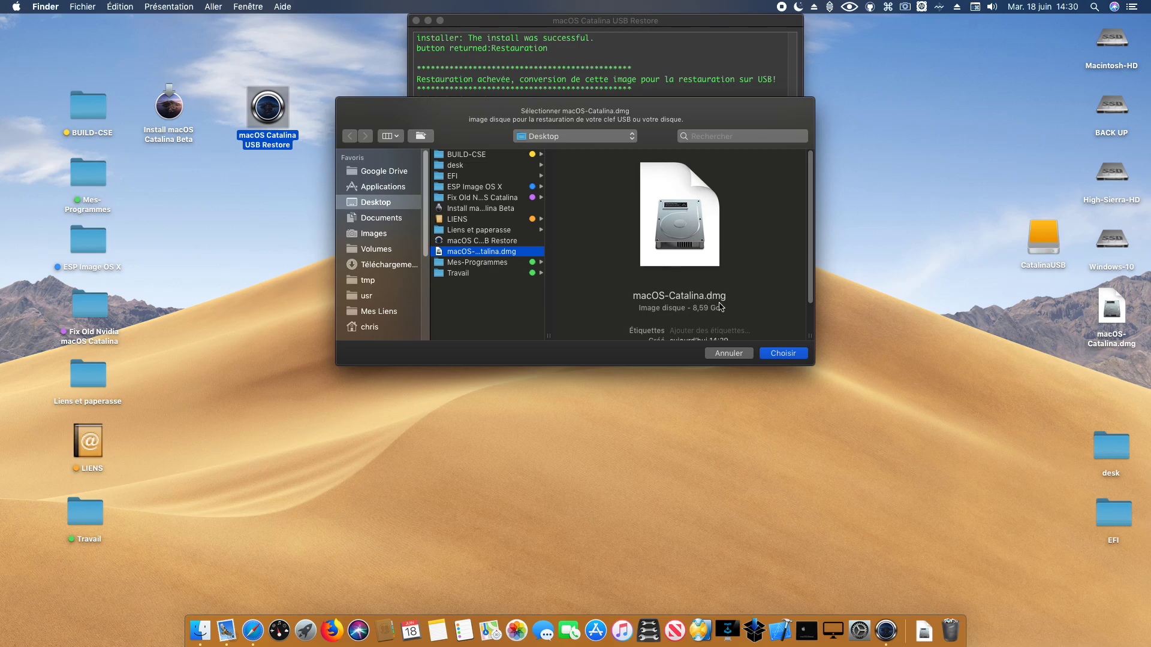
left_click(779, 354)
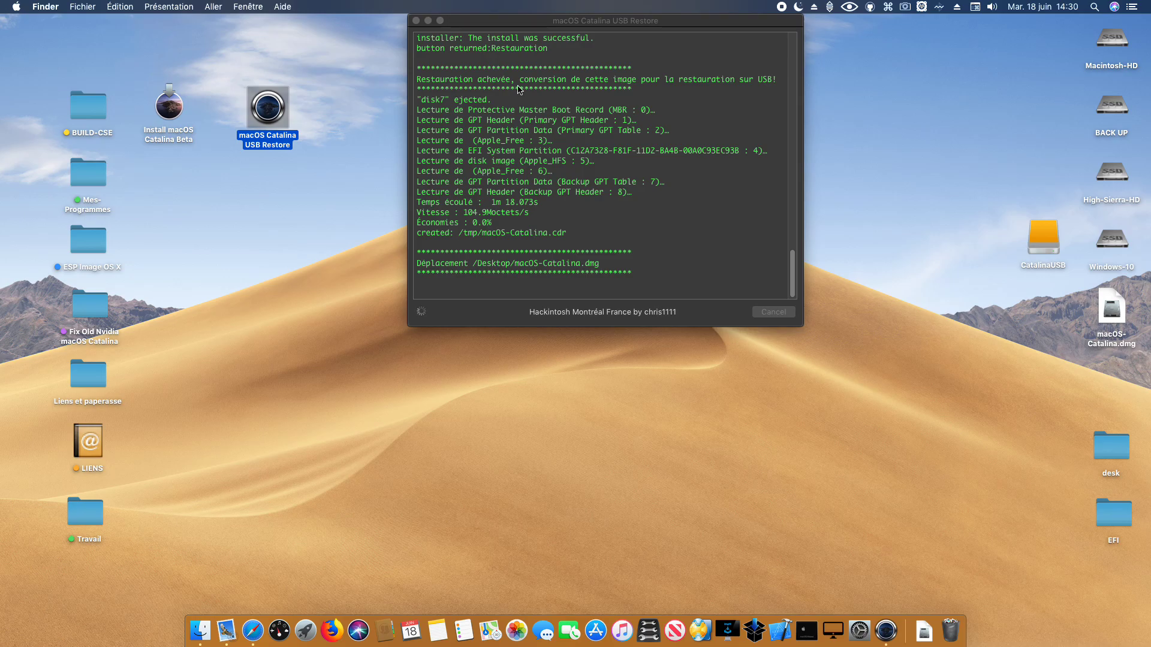
Choose the CatalinaUSB volume as the restore destination and confirm the source and destination
left_click(467, 157)
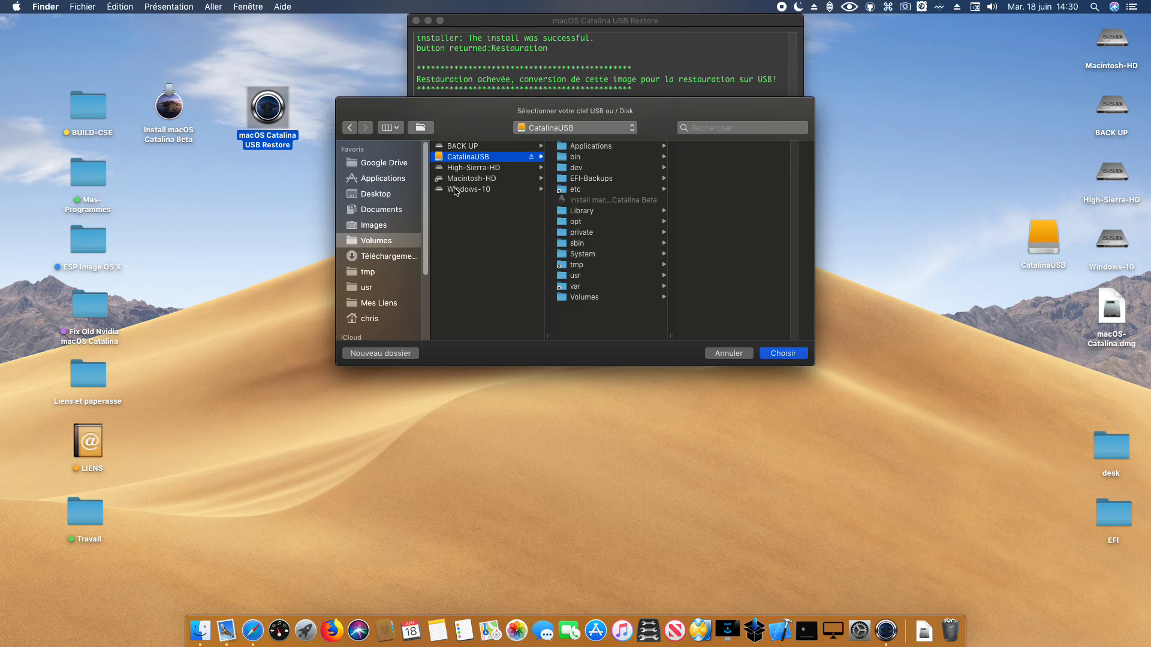
left_click(774, 355)
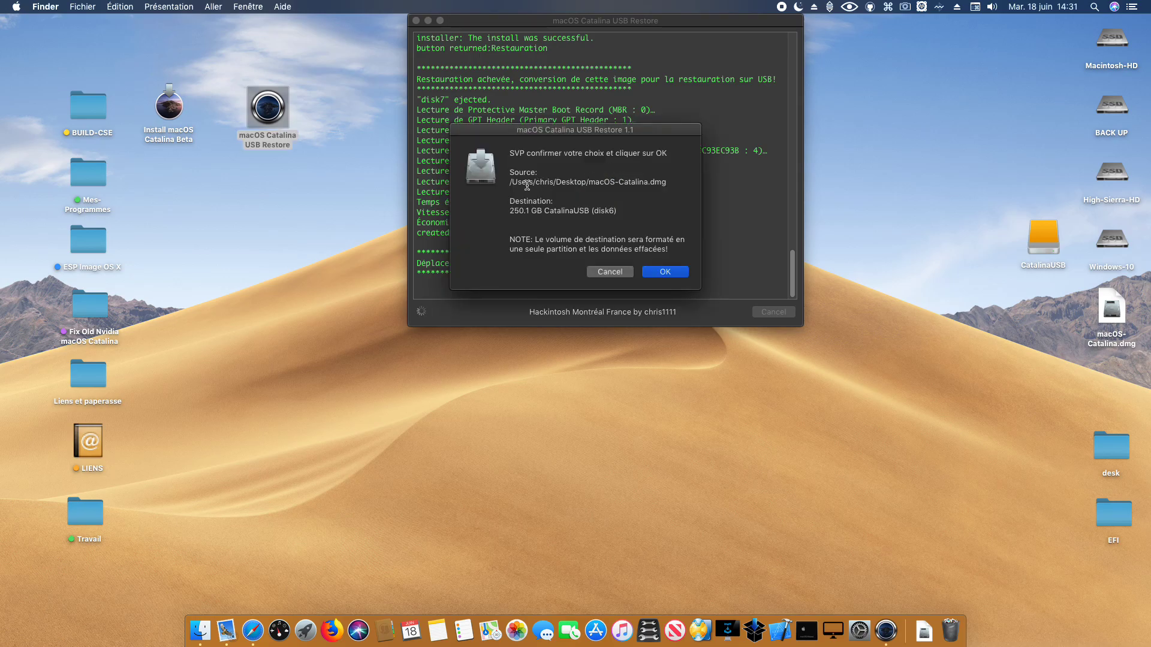
left_click_drag(509, 151, 604, 224)
left_click(667, 250)
left_click(675, 275)
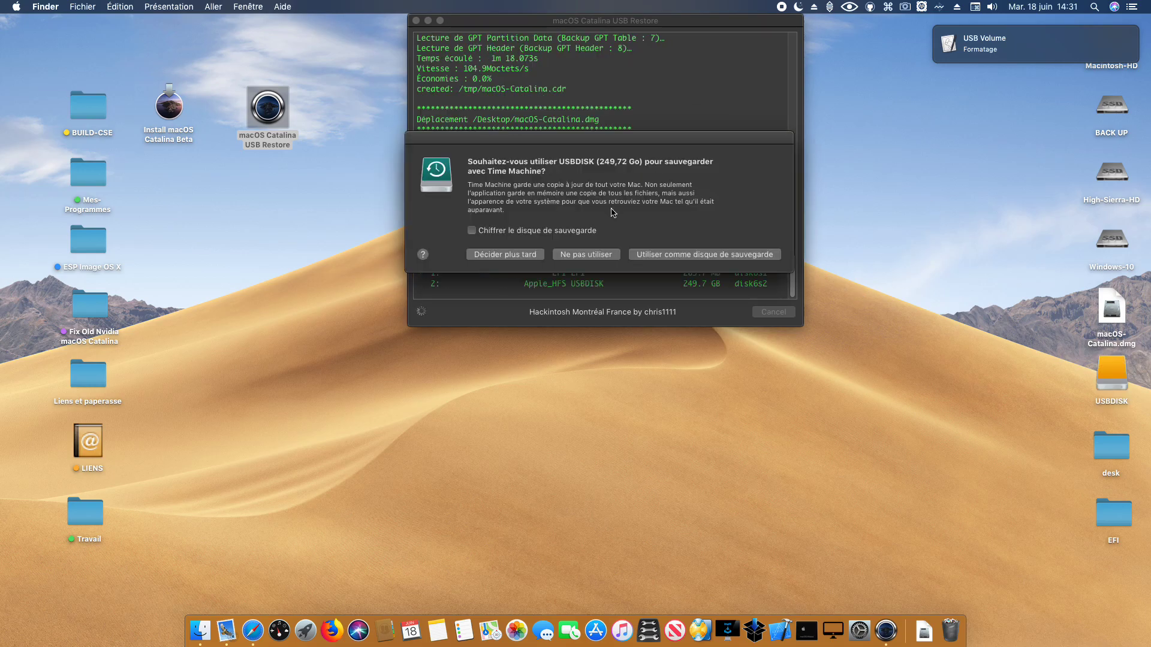
Decline using USBDISK for Time Machine and authorize the volume restoration with the account password
left_click(590, 255)
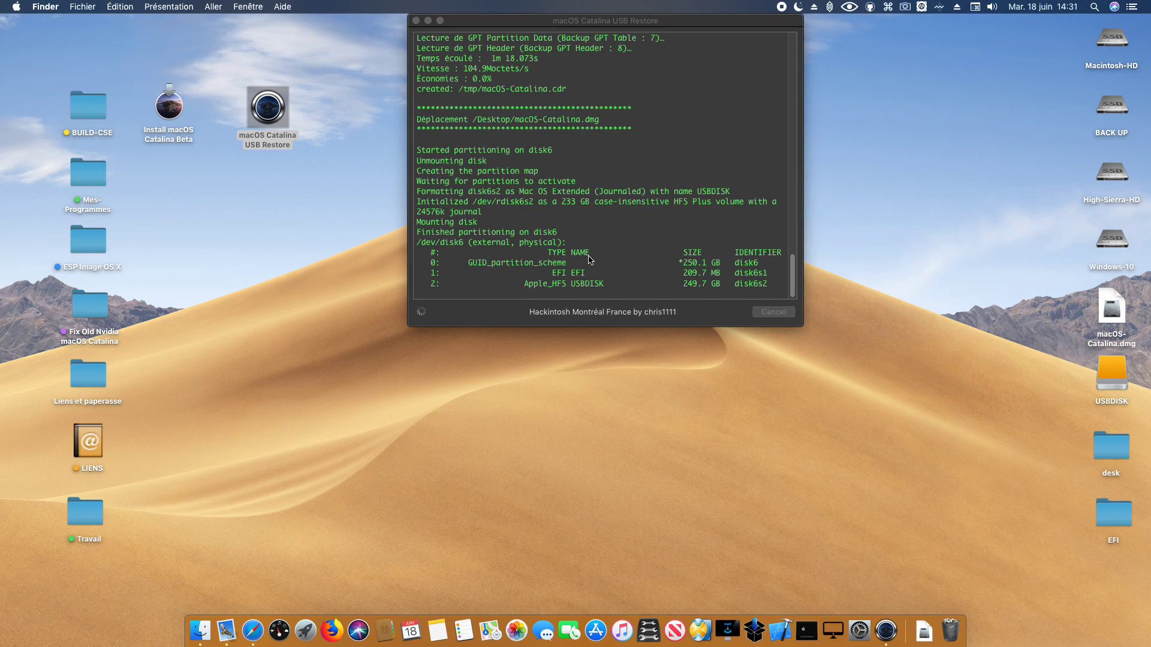
left_click(653, 204)
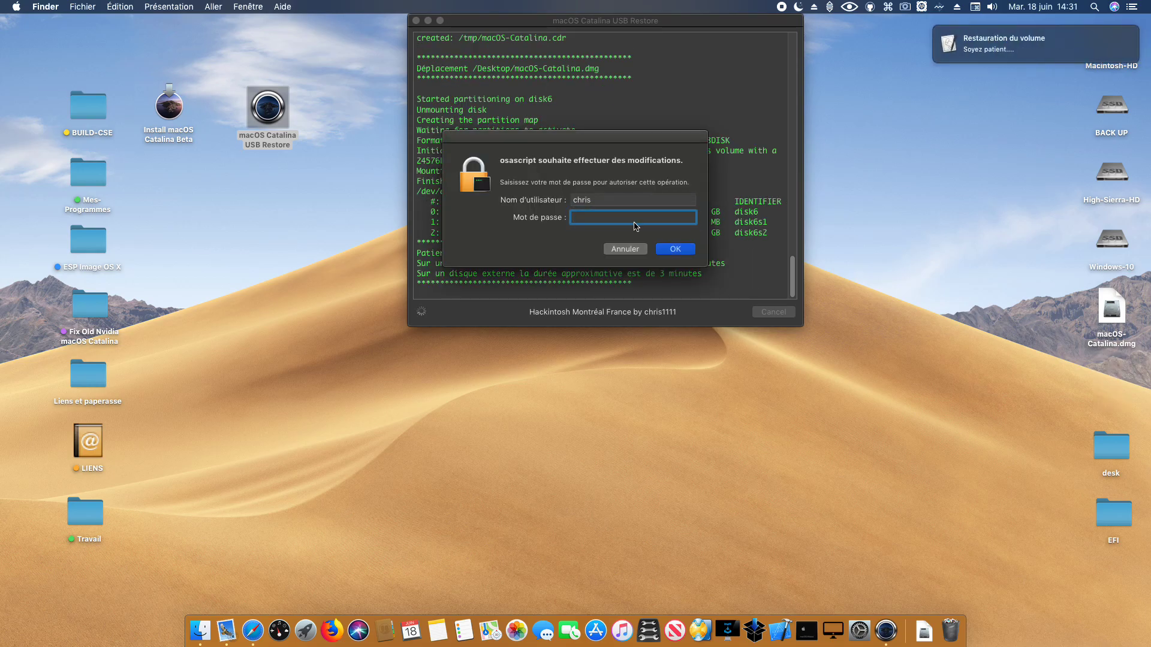
type("*******")
key("Return")
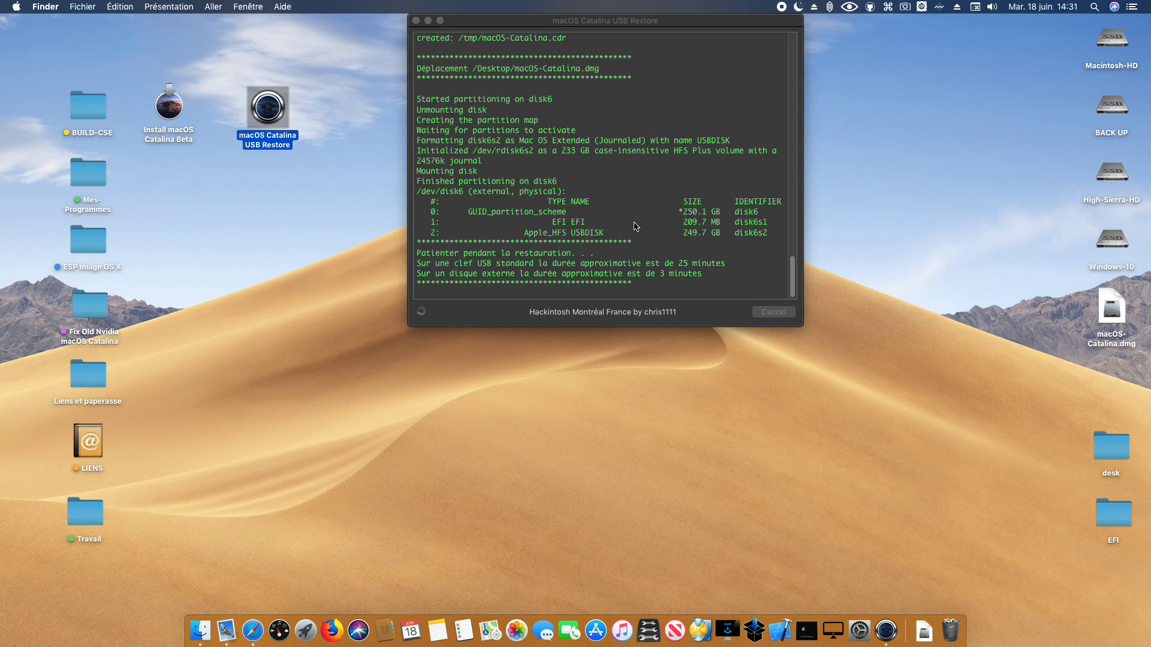
left_click_drag(670, 20, 679, 39)
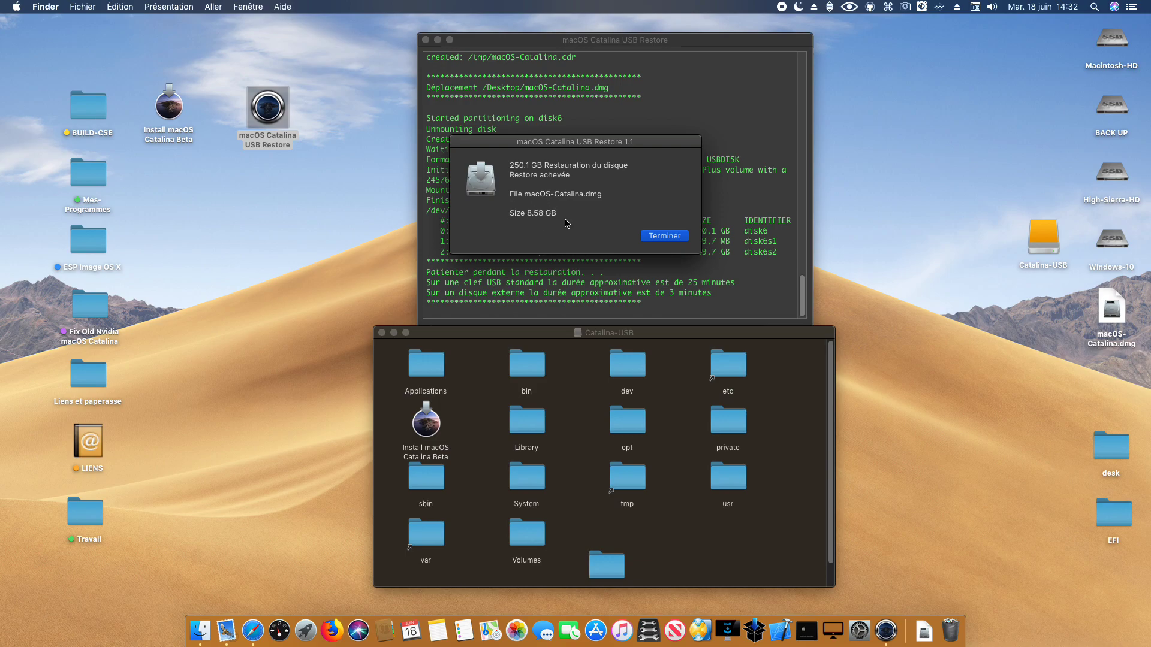
Finish the completed restoration and review the restore log from its beginning to its end
left_click(665, 236)
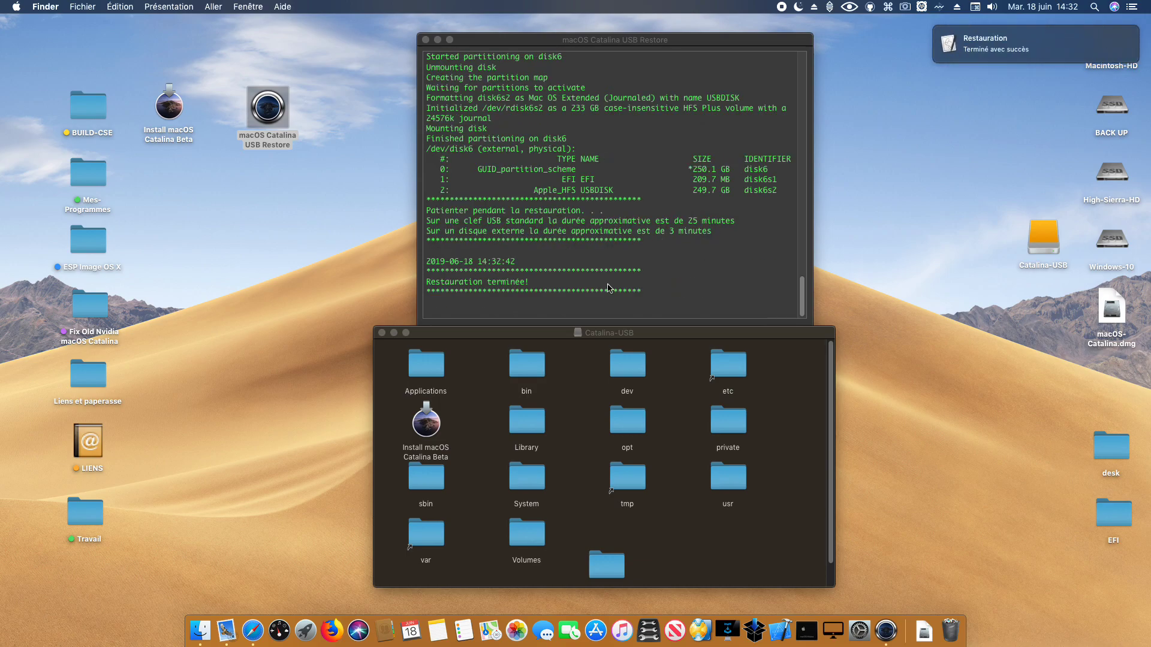
scroll(472, 266, "up", 20)
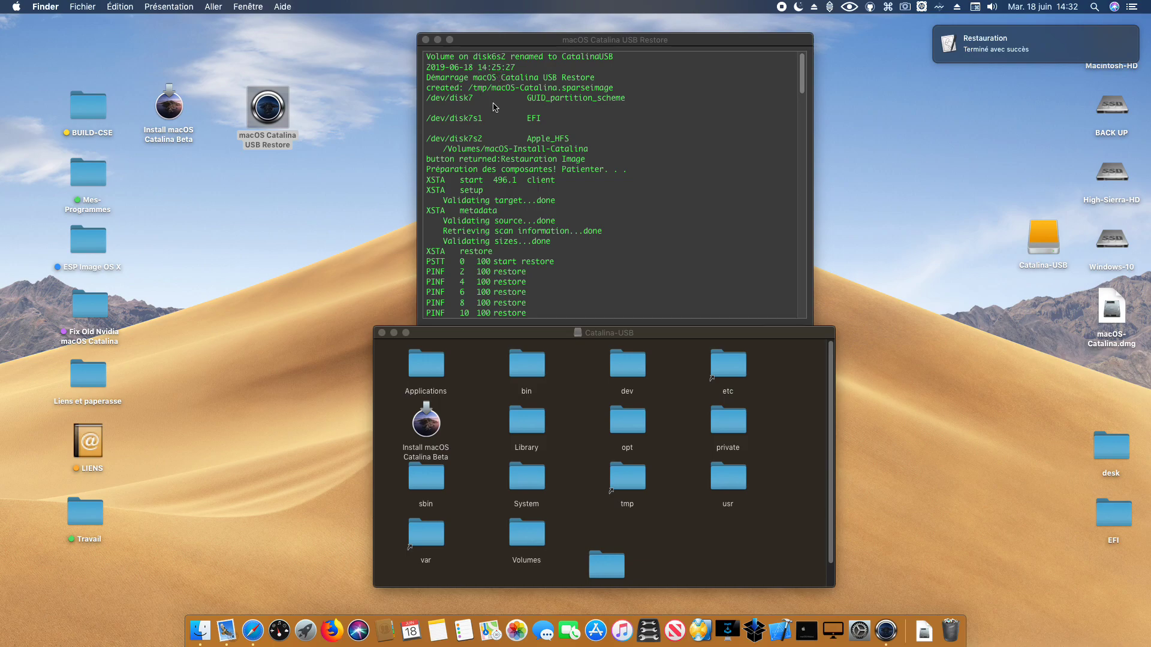
scroll(482, 168, "down", 20)
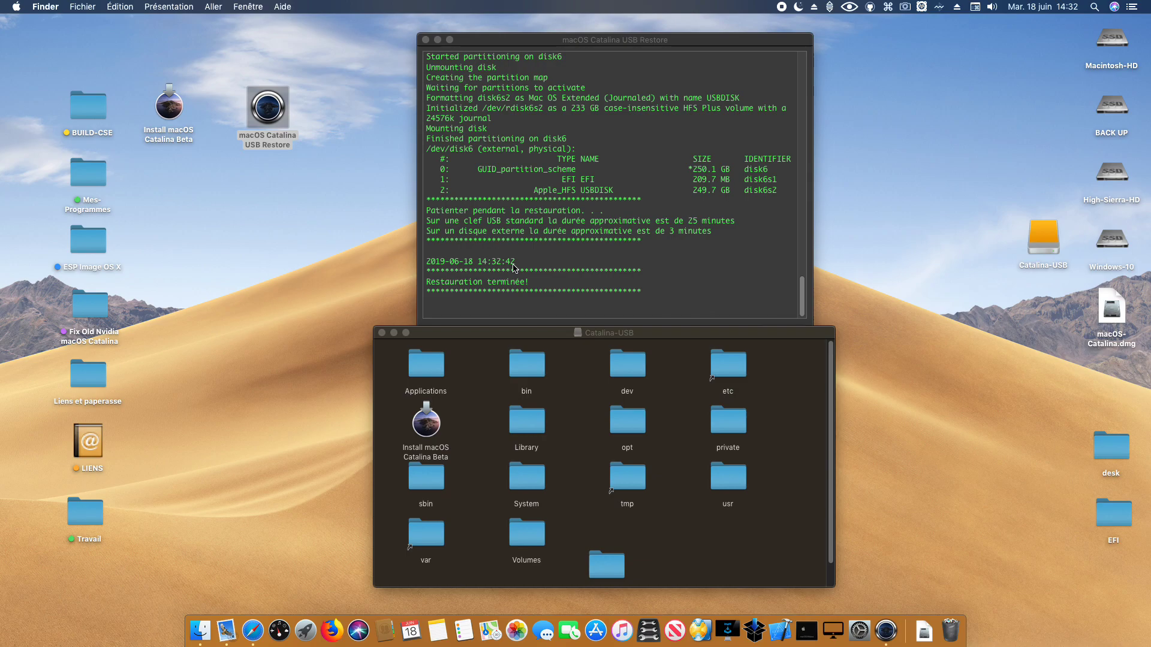
Arrange the restore log window and the Catalina-USB window so that both can be seen in full
left_click_drag(508, 46, 504, 41)
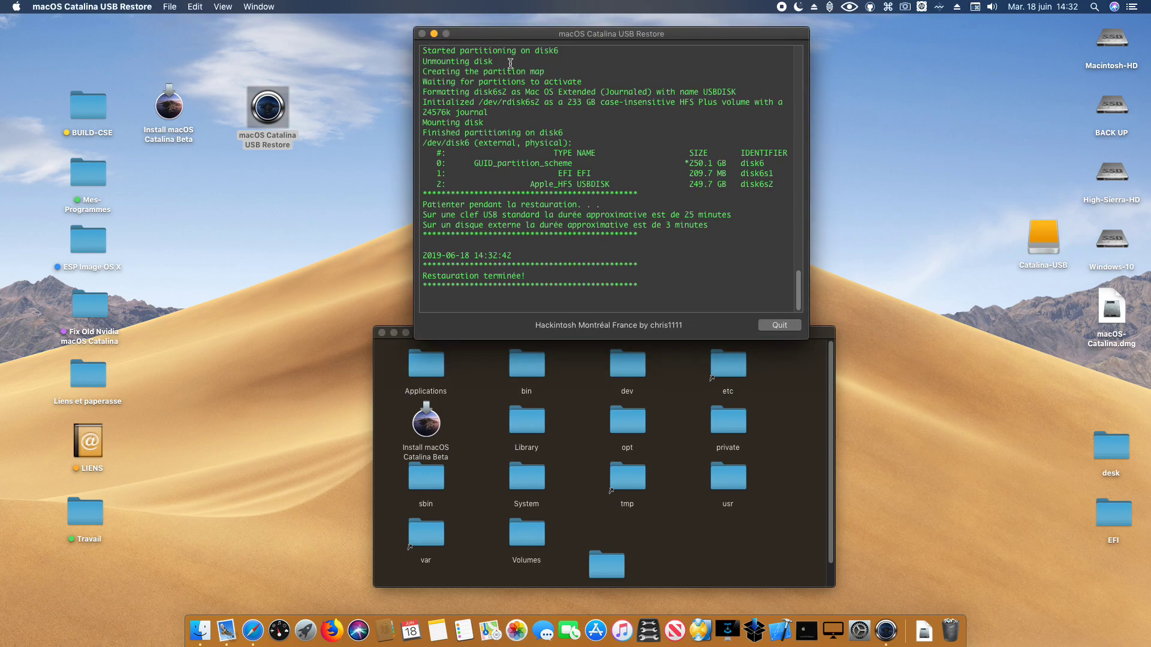
left_click(377, 354)
left_click_drag(471, 333, 485, 348)
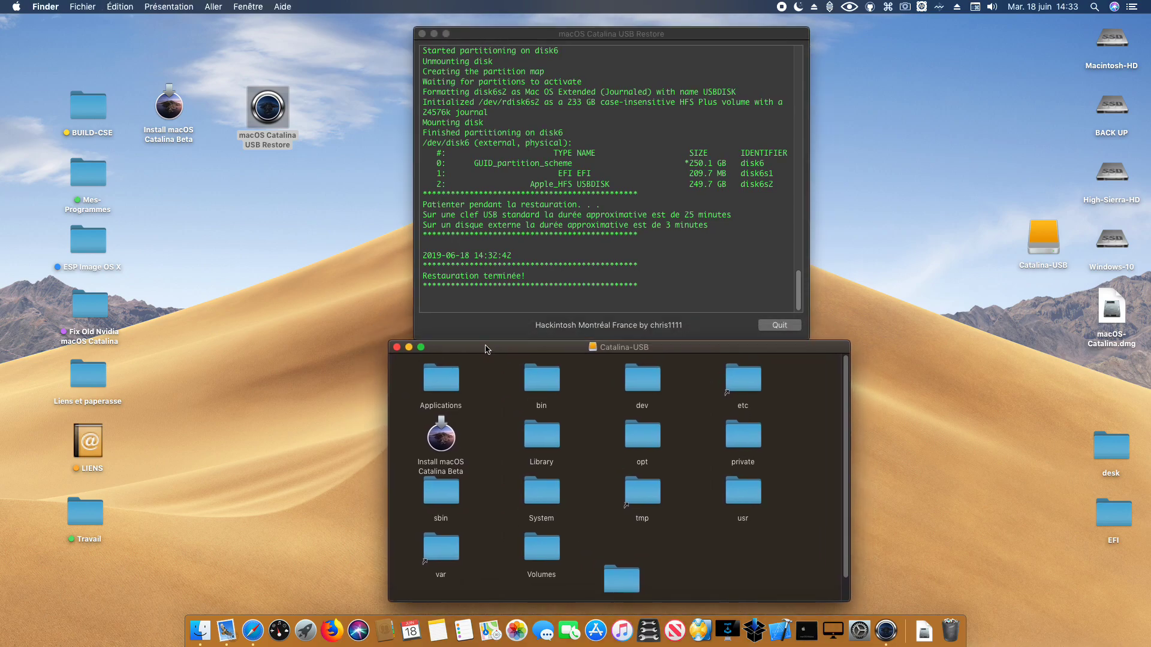
left_click(779, 336)
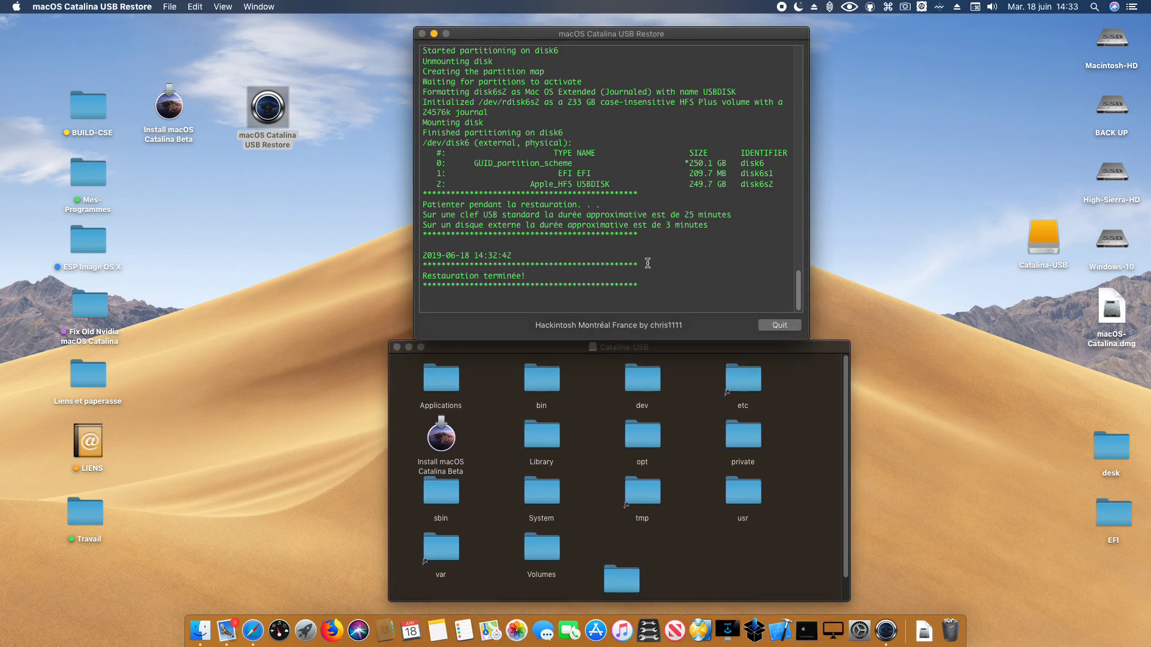
Save the restore log to the Desktop as macOS Catalina USB Restore-Output.txt and place the file beside the Catalina-USB disk
left_click(178, 4)
left_click(193, 65)
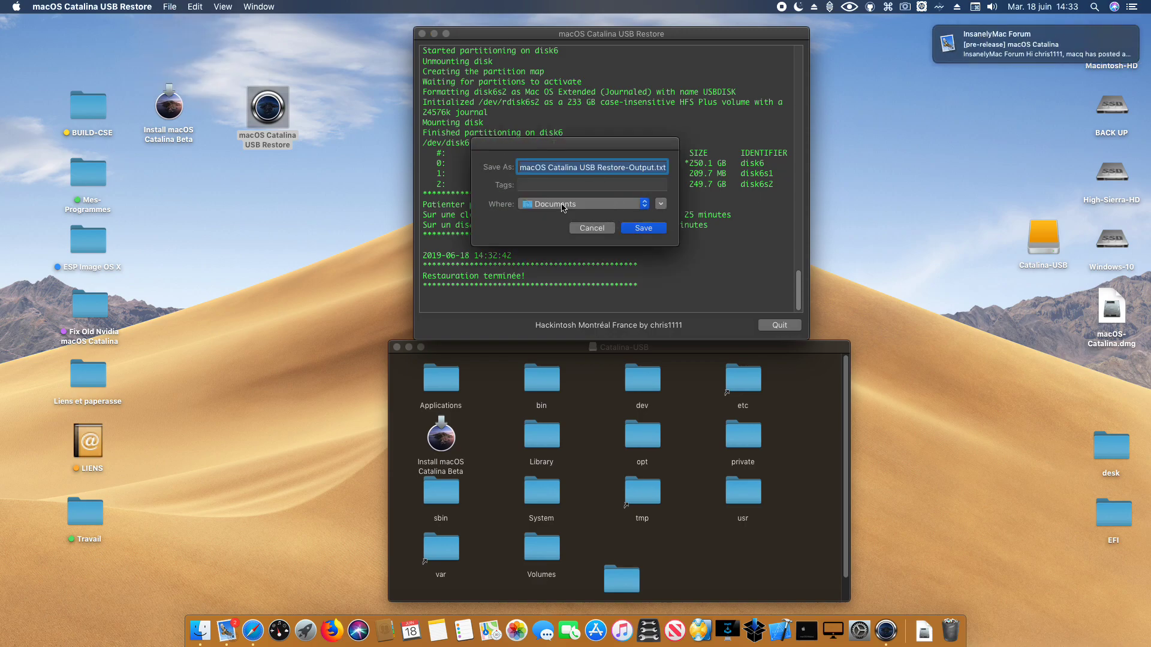
left_click(562, 208)
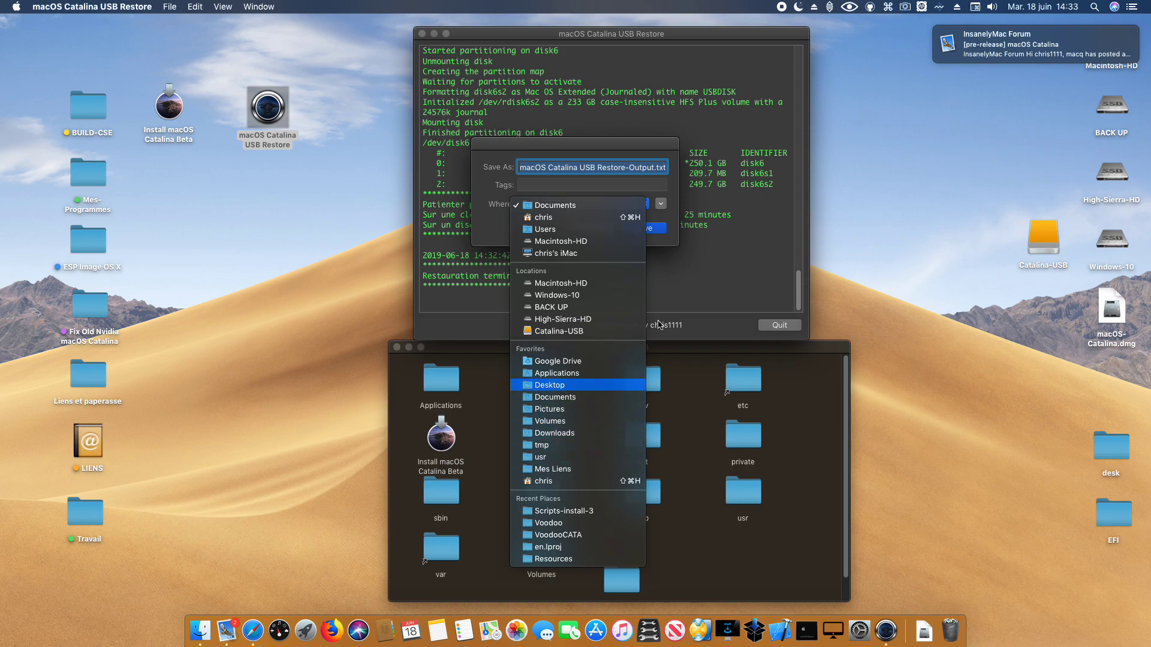
left_click(624, 385)
left_click(648, 228)
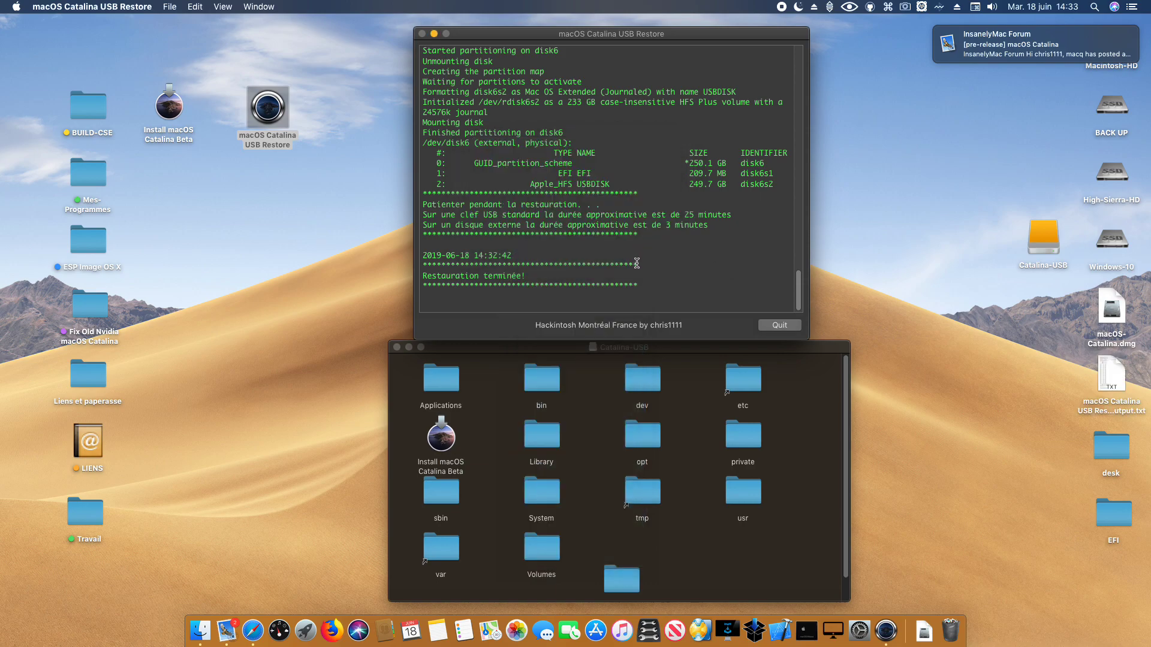
left_click_drag(1112, 376, 956, 246)
left_click(688, 231)
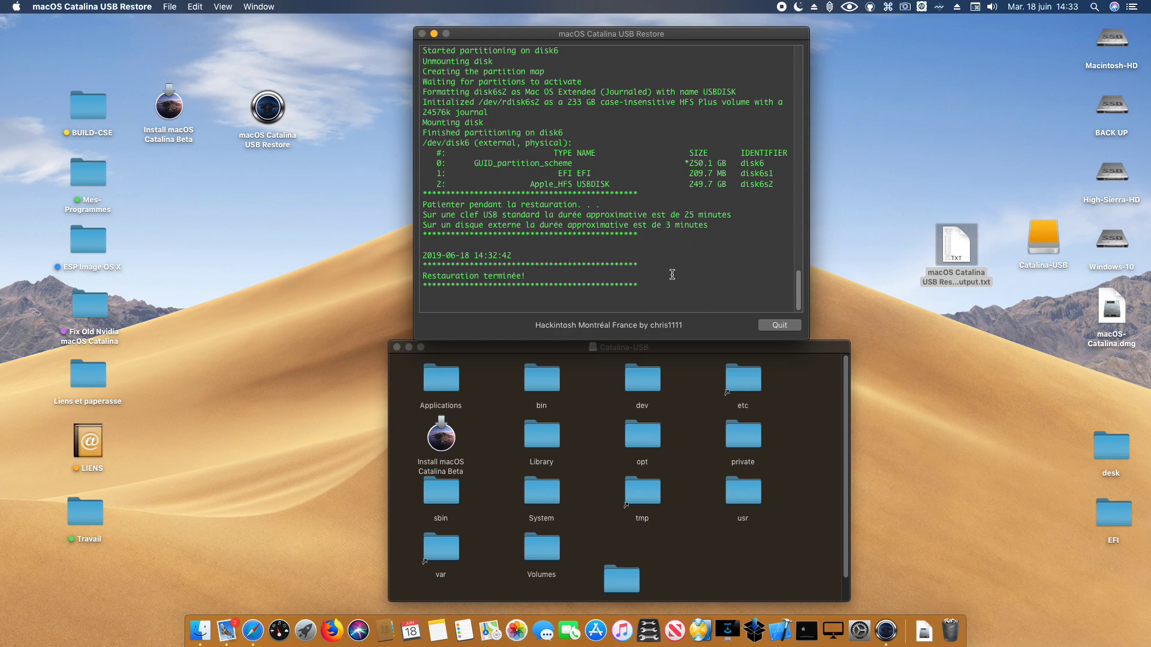
Quit the restore utility, then align the EFI-Backups folder with the other icons on Catalina-USB and close its window
left_click(779, 326)
left_click(605, 370)
left_click_drag(605, 370, 725, 334)
left_click(665, 342)
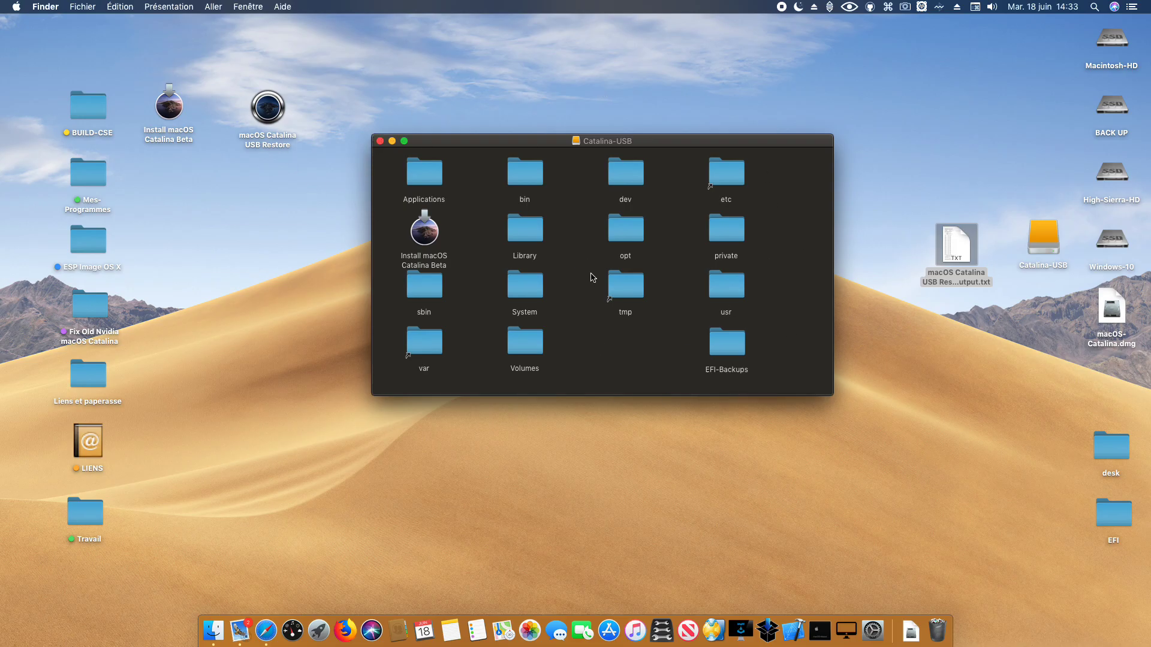
left_click(379, 140)
left_click(966, 136)
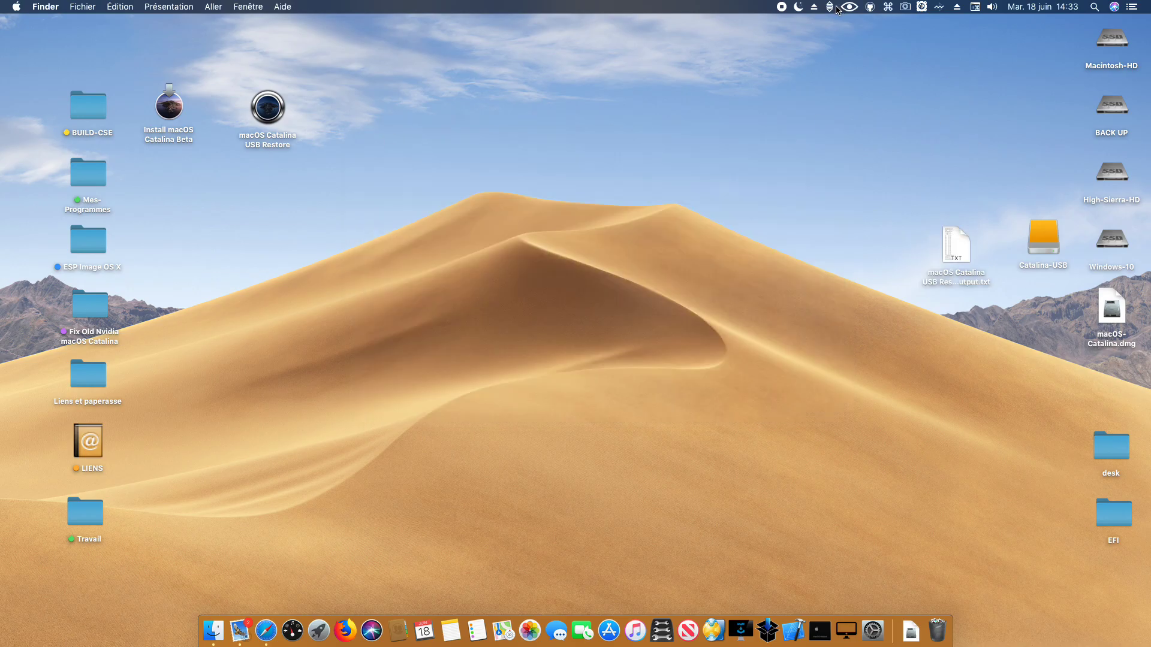
Mount the EFI partition of Catalina-USB with Drop EFI, authorizing with the account password, and quit Drop EFI
left_click_drag(1042, 240, 589, 185)
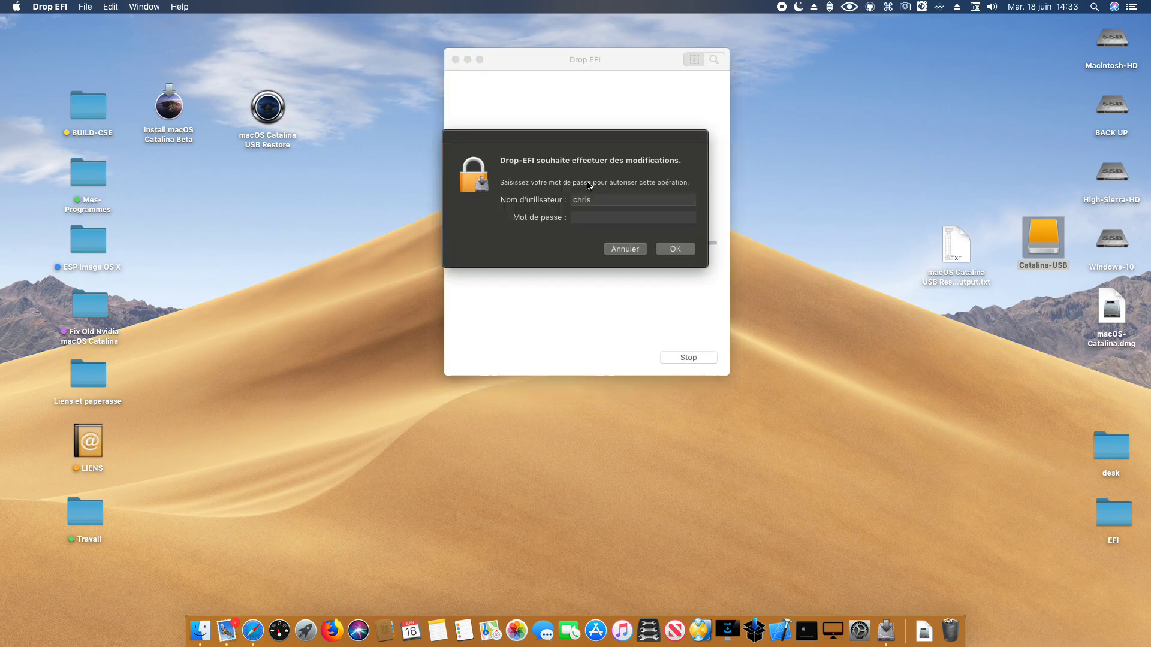
type("•••••••")
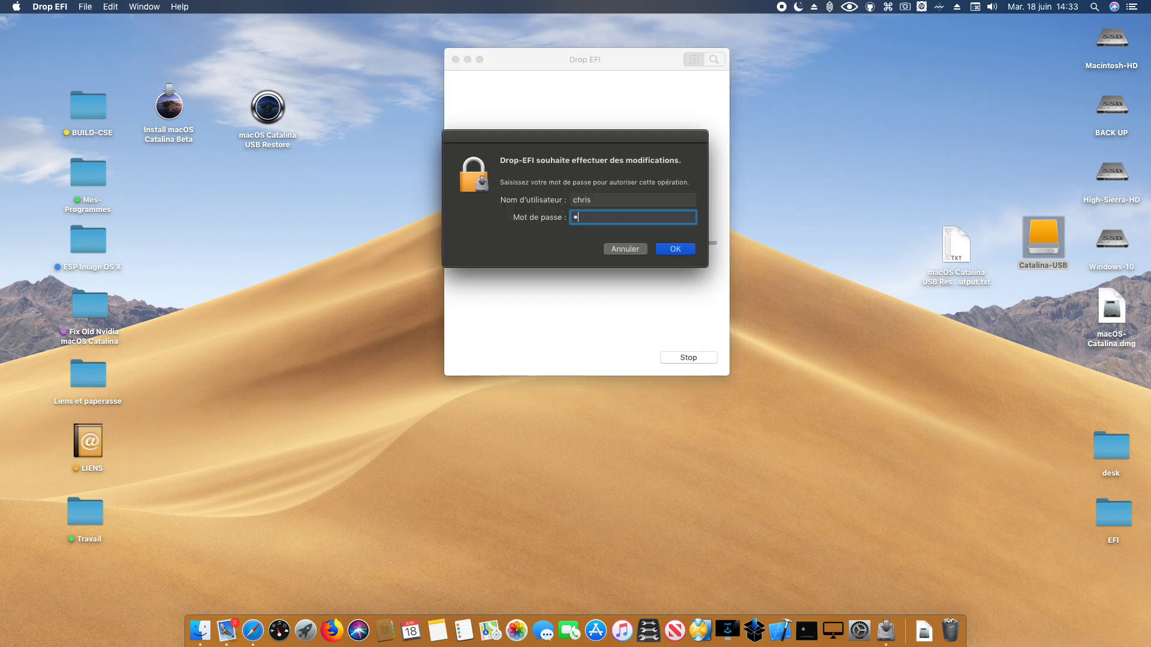
key("Return")
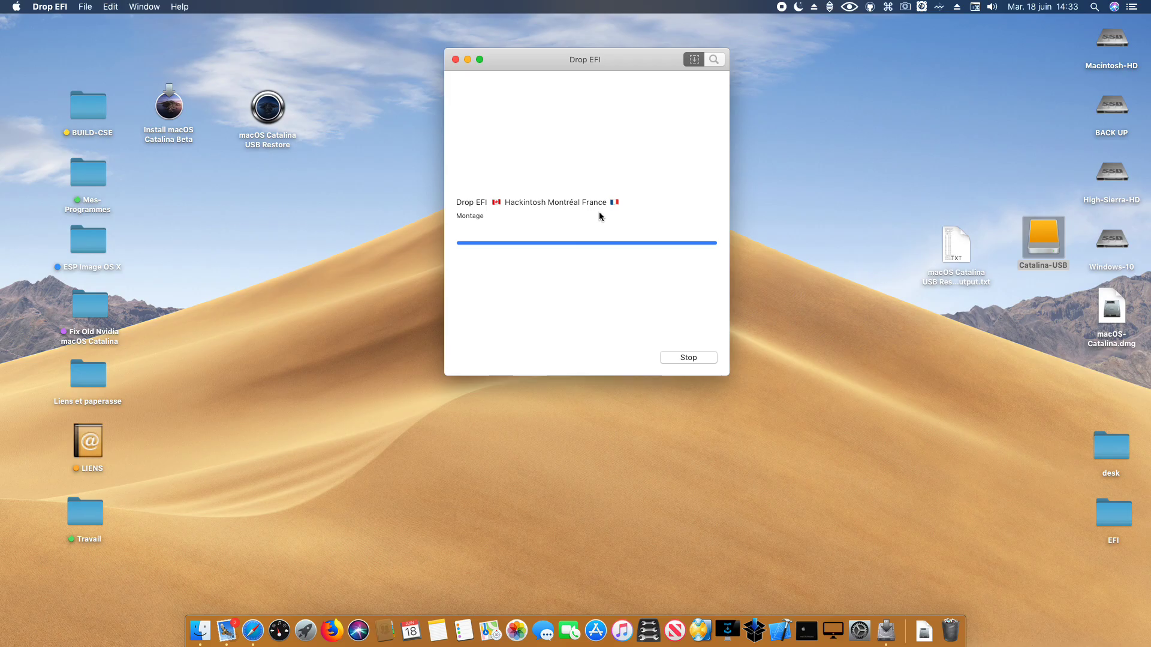
left_click(672, 131)
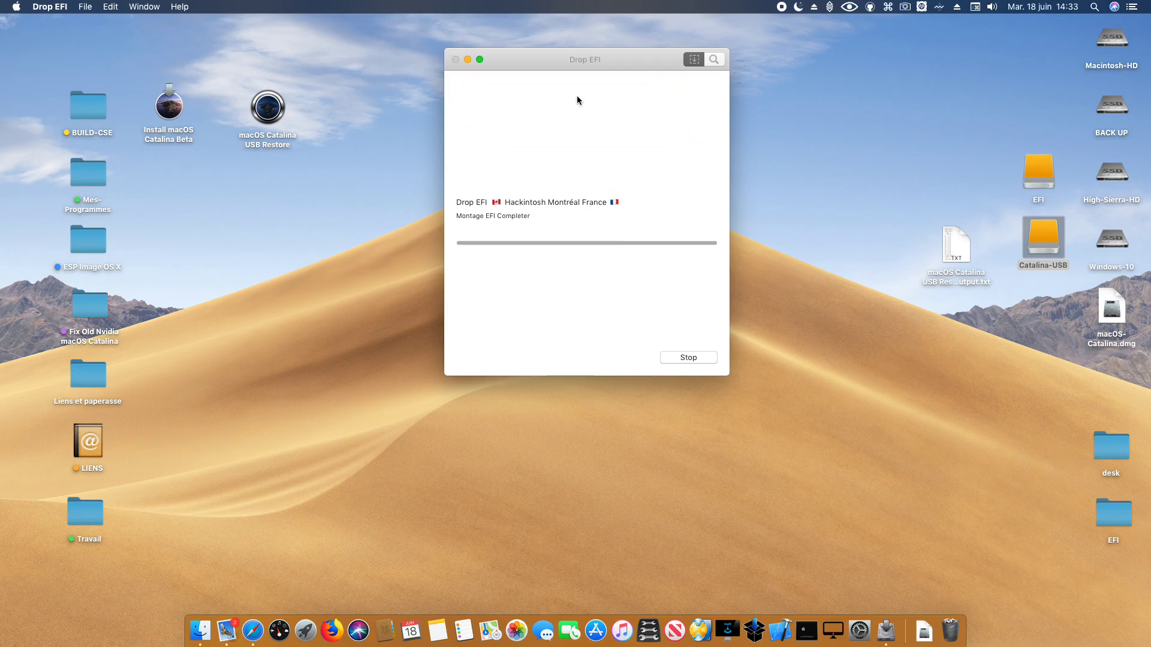
key("super+q")
left_click(916, 215)
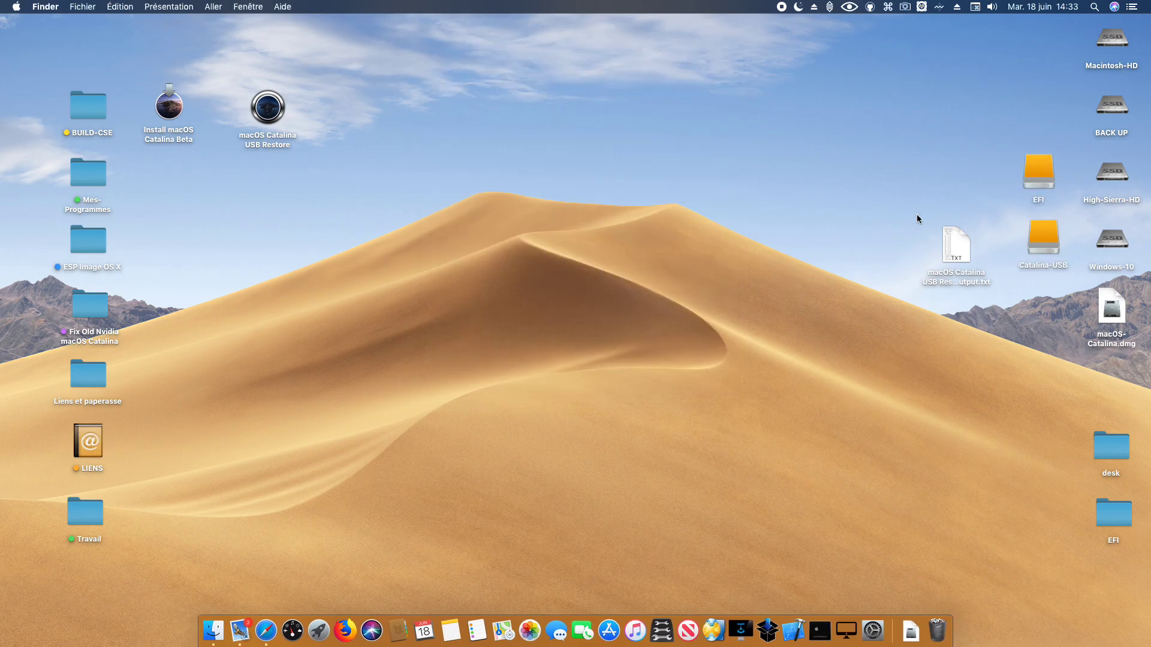
Open the CLOVER folder on the mounted EFI partition and examine config.plist and config-MacBook.plist
double_click(1035, 157)
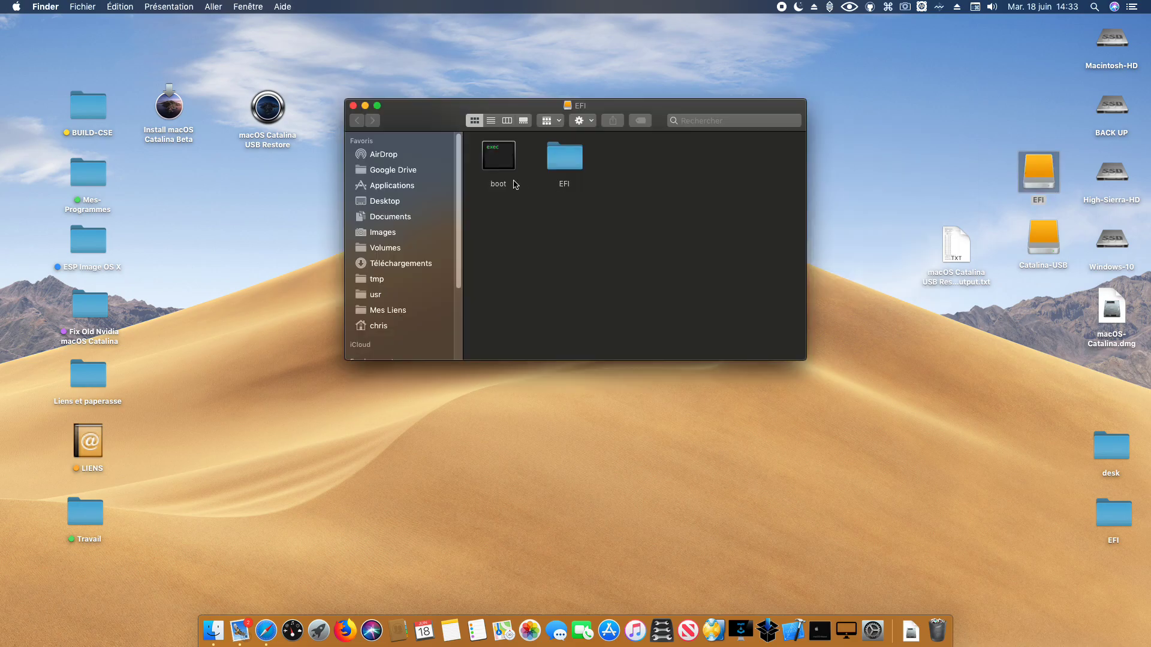
double_click(560, 158)
double_click(560, 158)
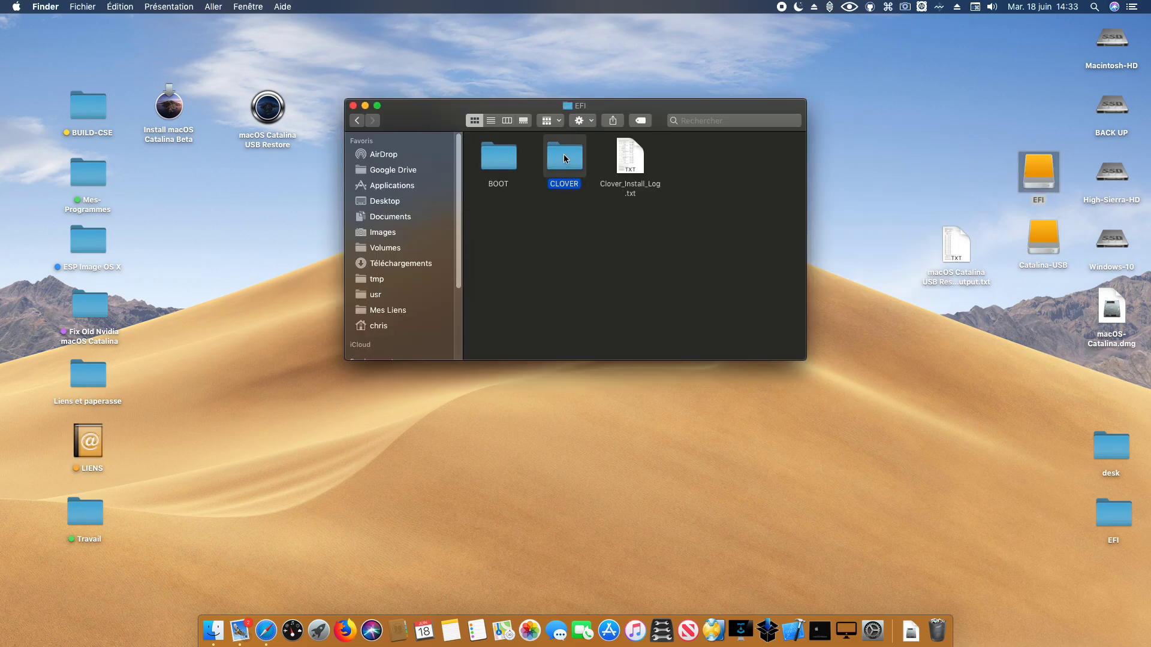
left_click(697, 170)
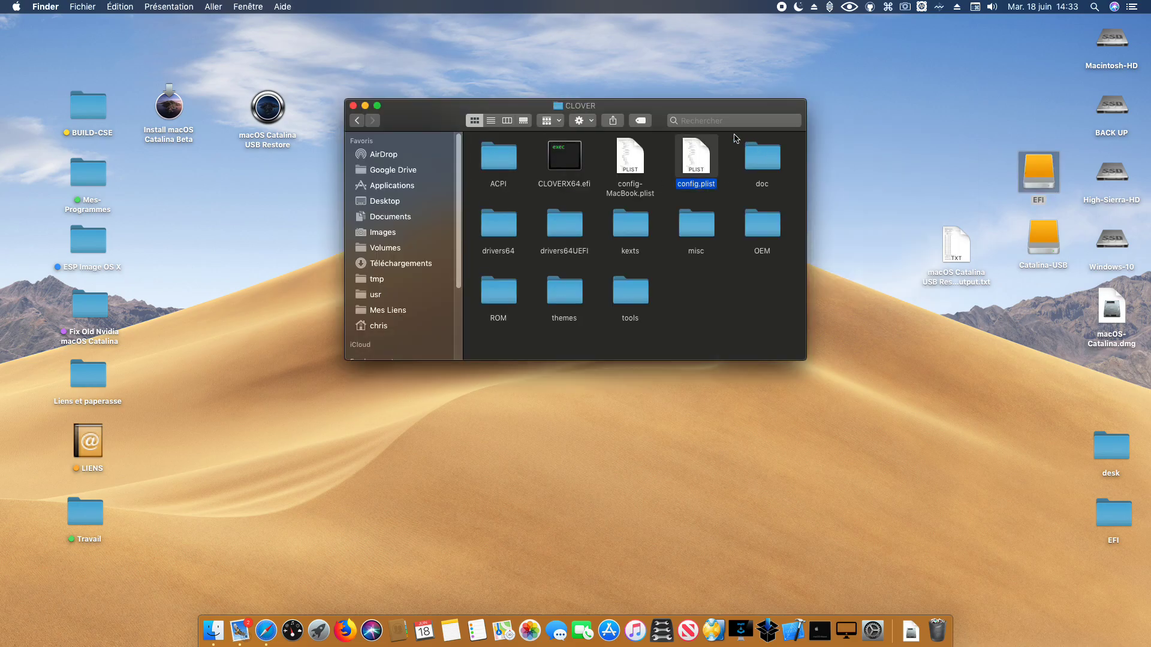
left_click(630, 169)
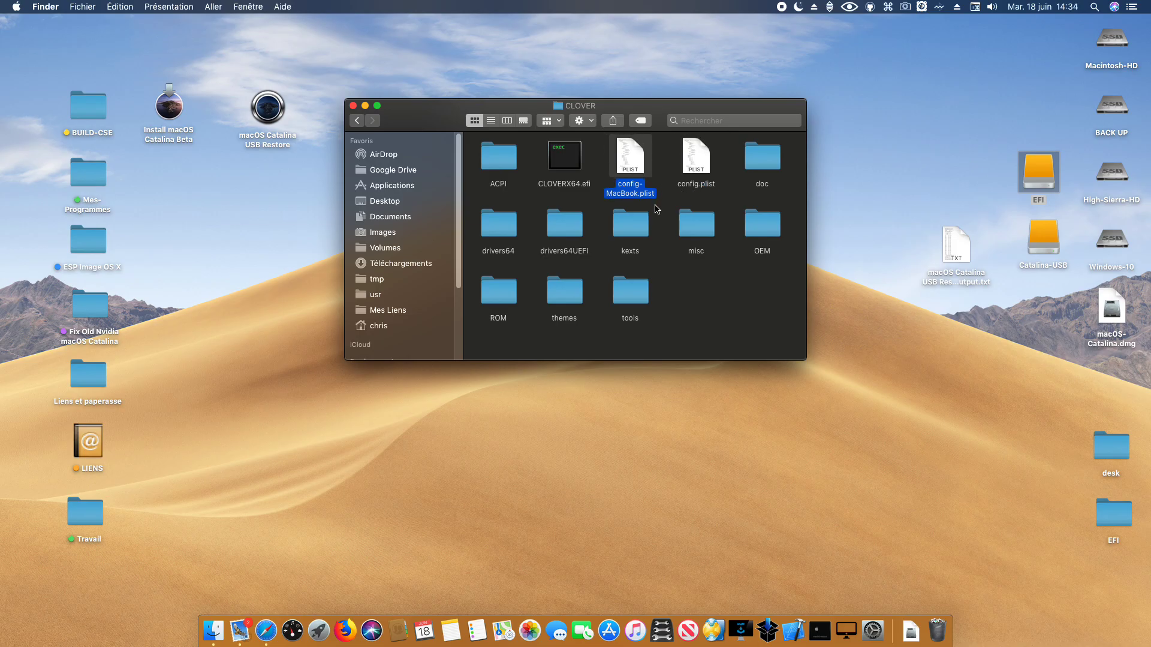
right_click(632, 169)
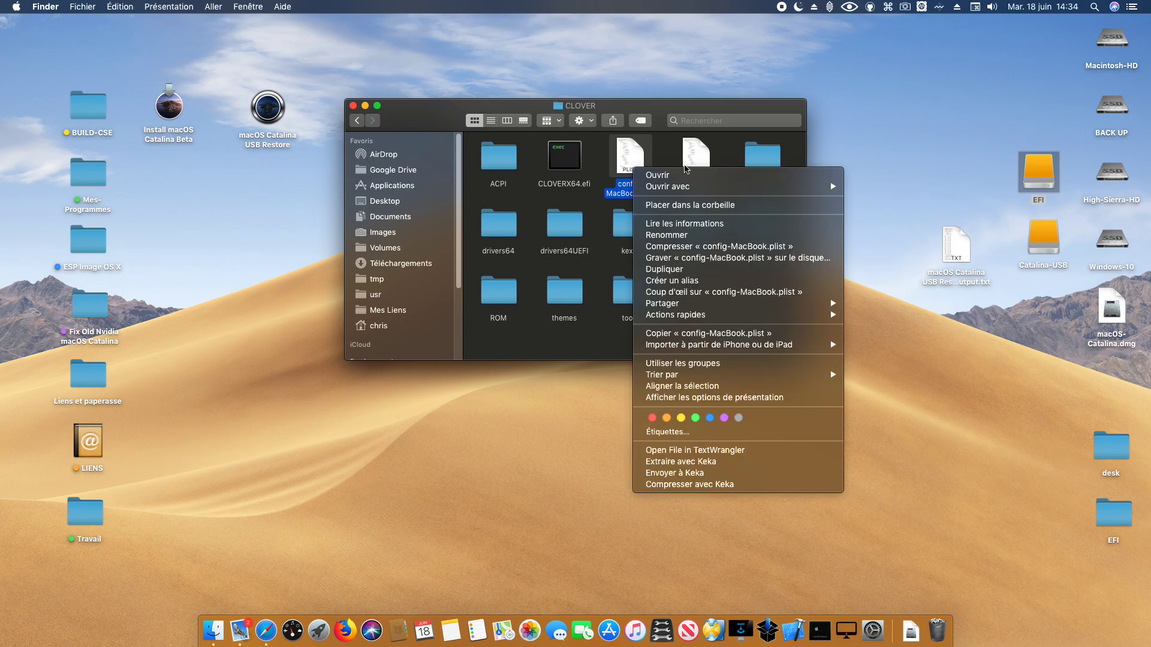
left_click(674, 146)
left_click(712, 158)
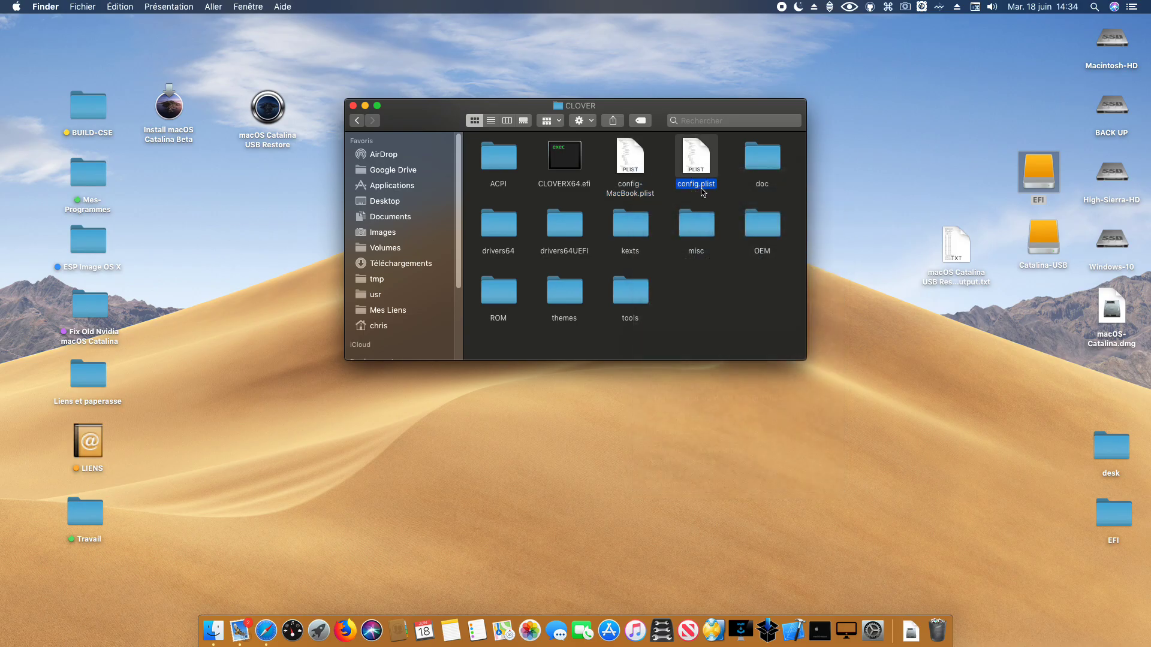
Examine the Other, 10.15 and 10.14 folders inside Clover's kexts folder, then close the window
double_click(631, 231)
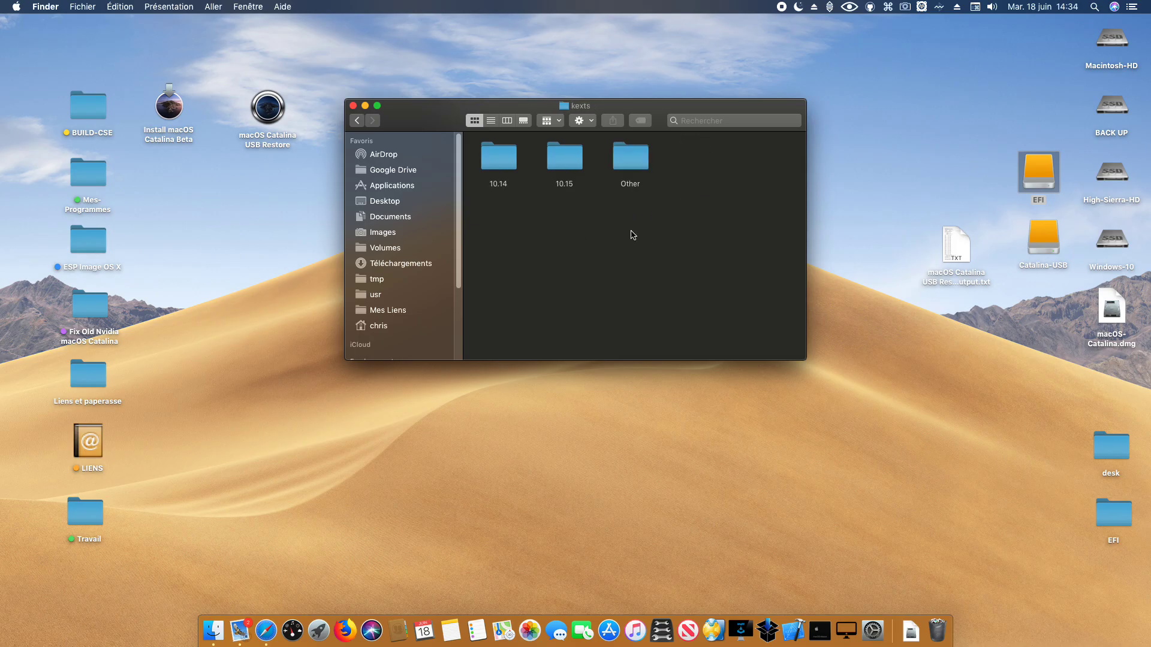
double_click(627, 155)
left_click(513, 154)
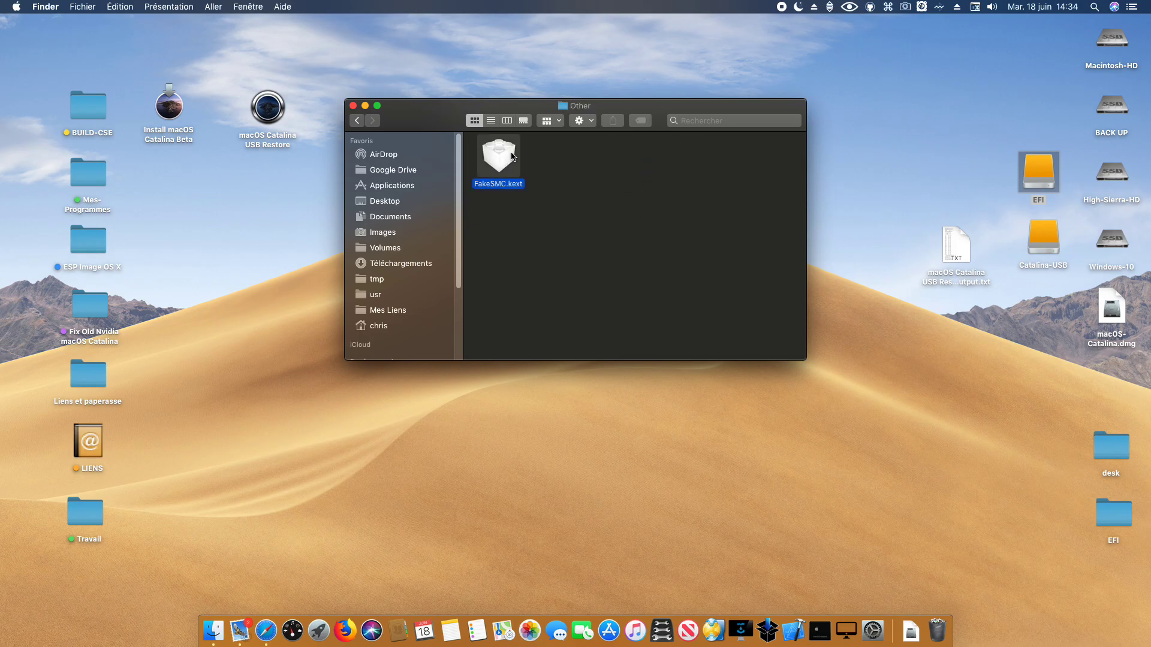
left_click(357, 120)
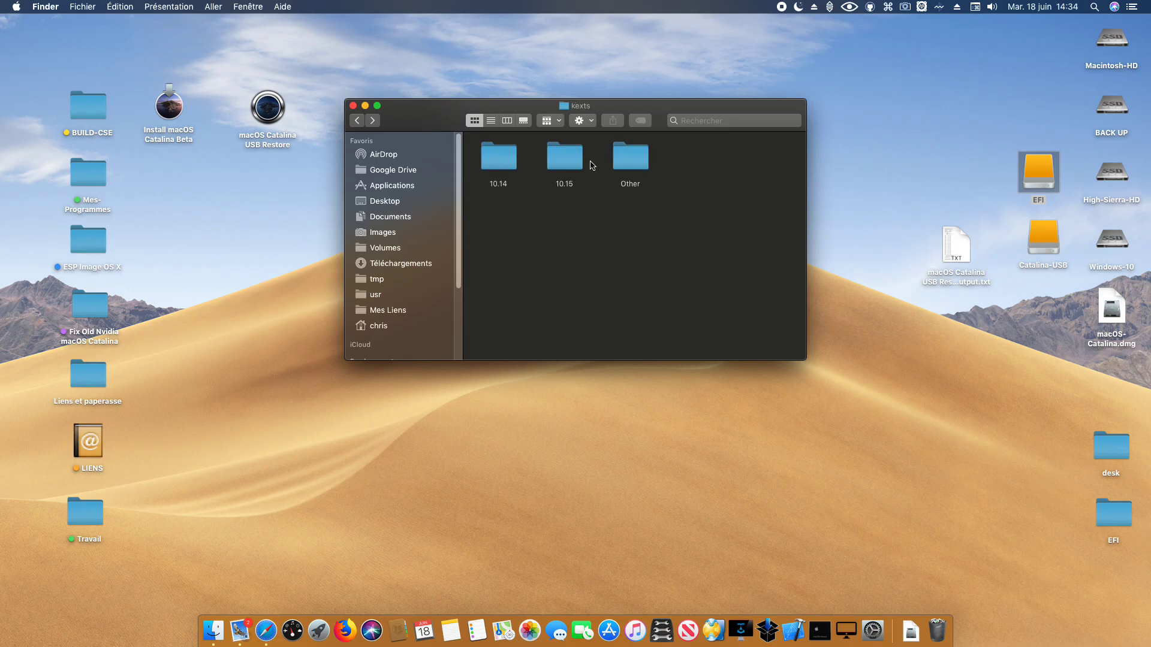
left_click(567, 162)
double_click(566, 161)
left_click(499, 160)
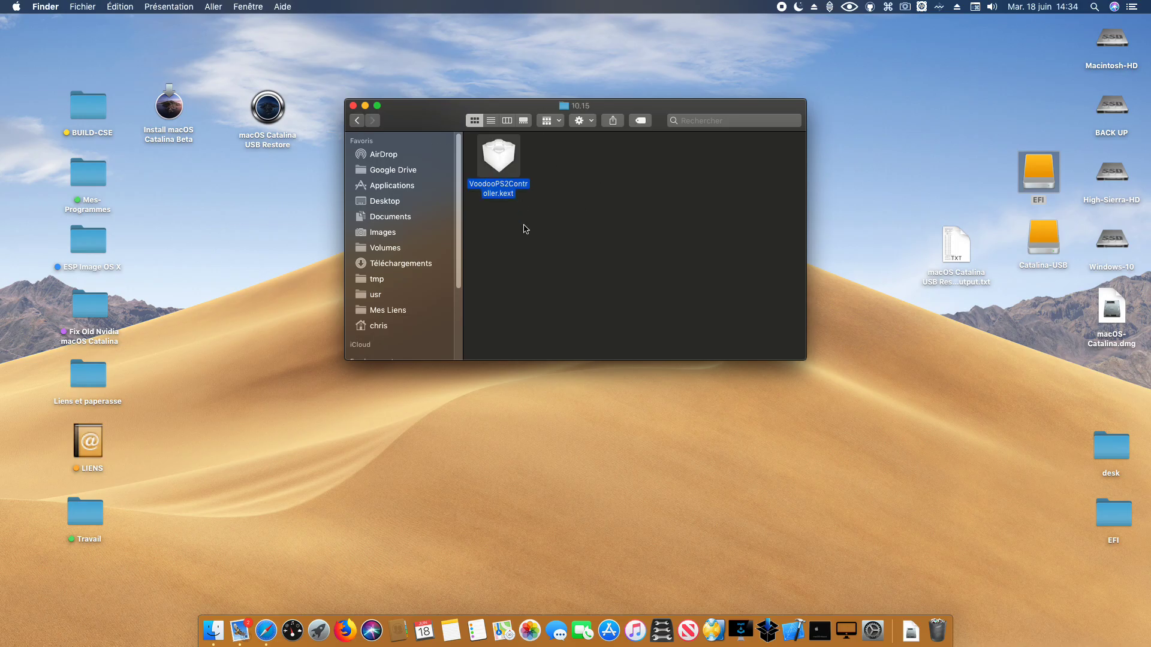
left_click(357, 120)
left_click(504, 157)
double_click(504, 157)
left_click(357, 120)
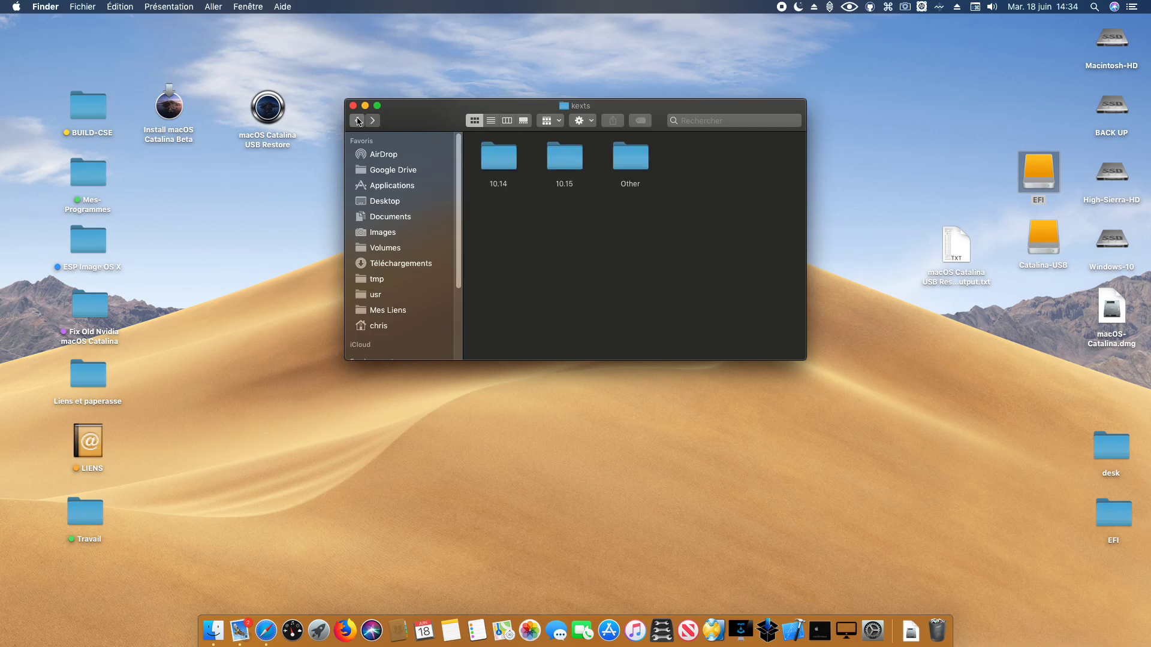
left_click(358, 121)
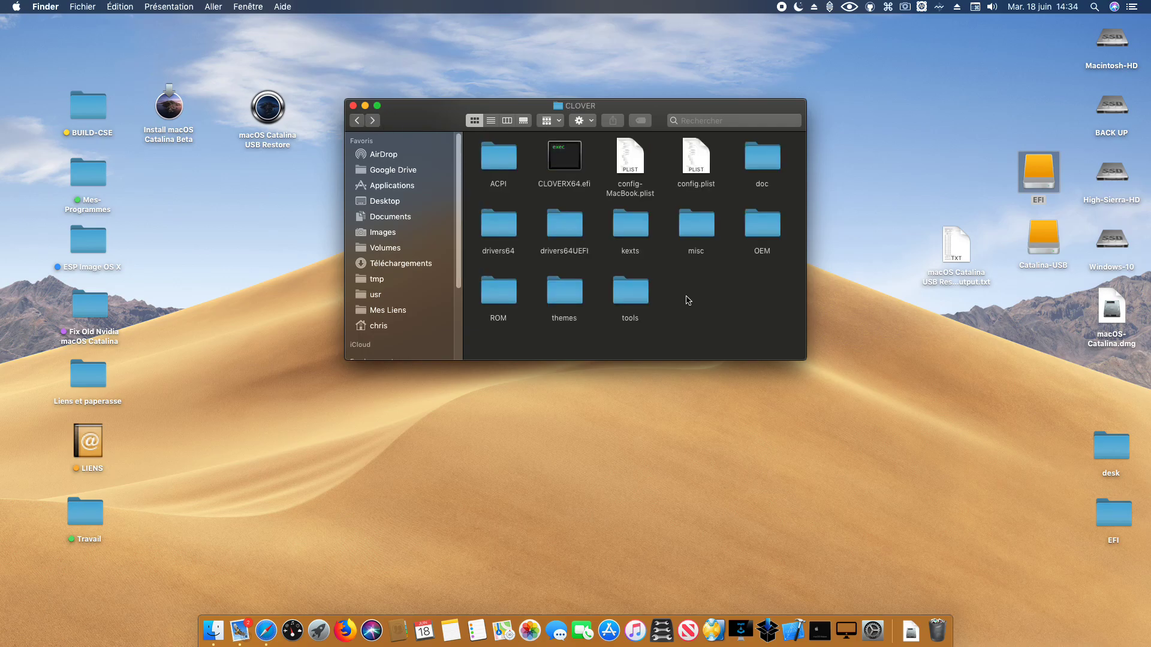
left_click(353, 106)
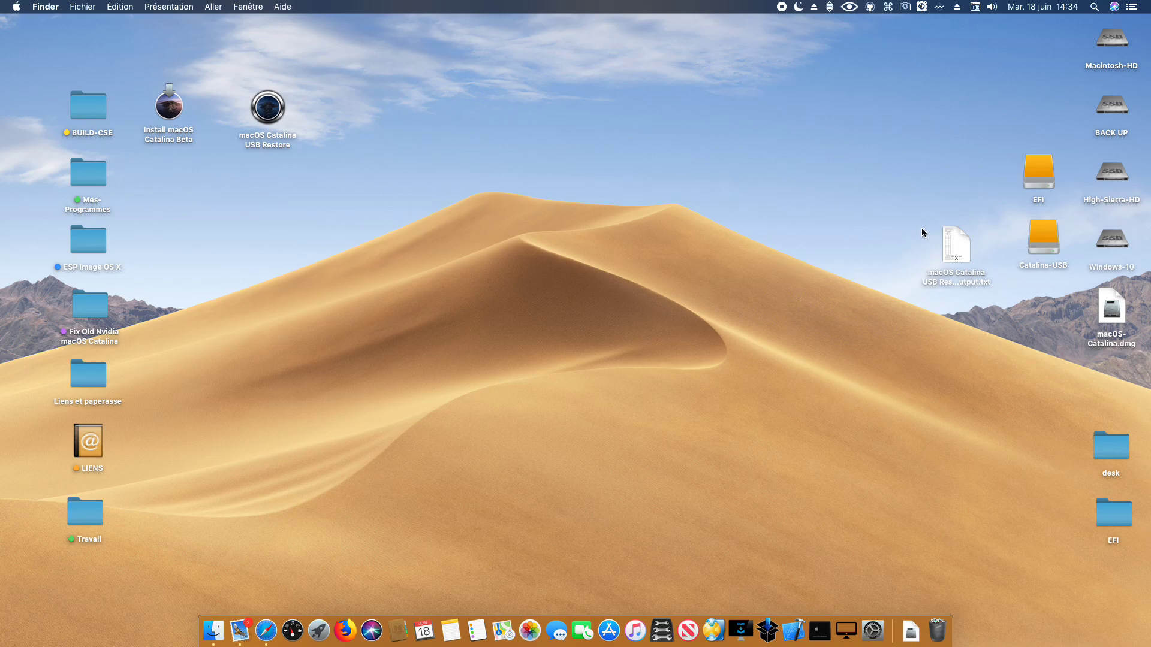
Reopen macOS Catalina USB Restore, authorize it with the account password, and start the Post Installer
double_click(281, 108)
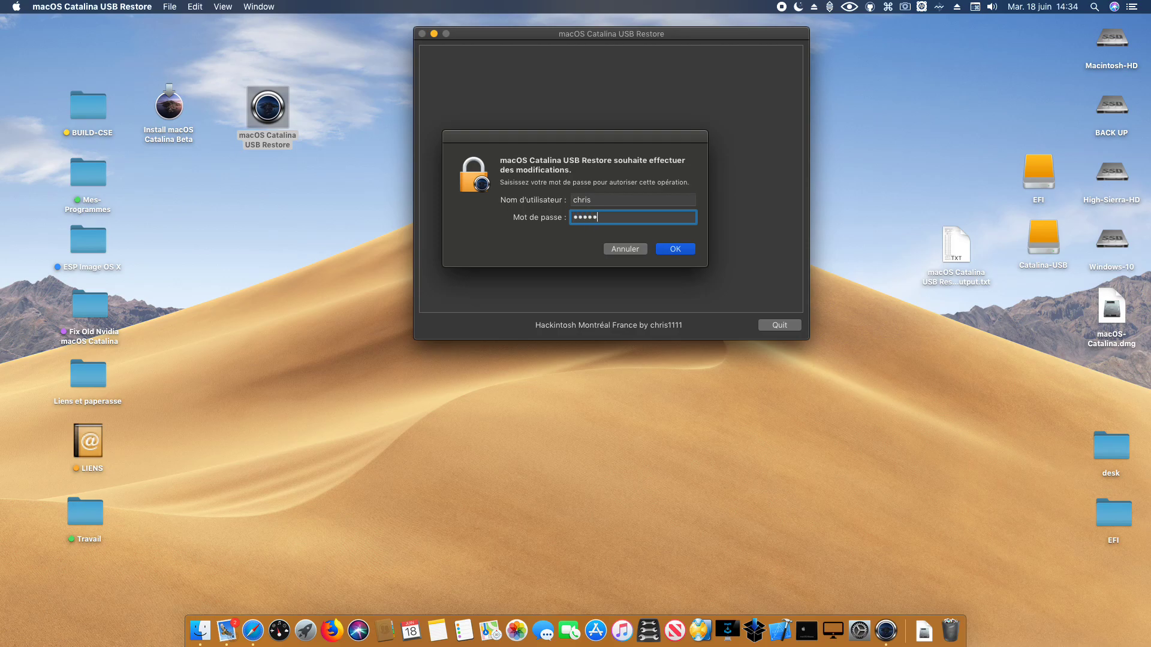
key("Return")
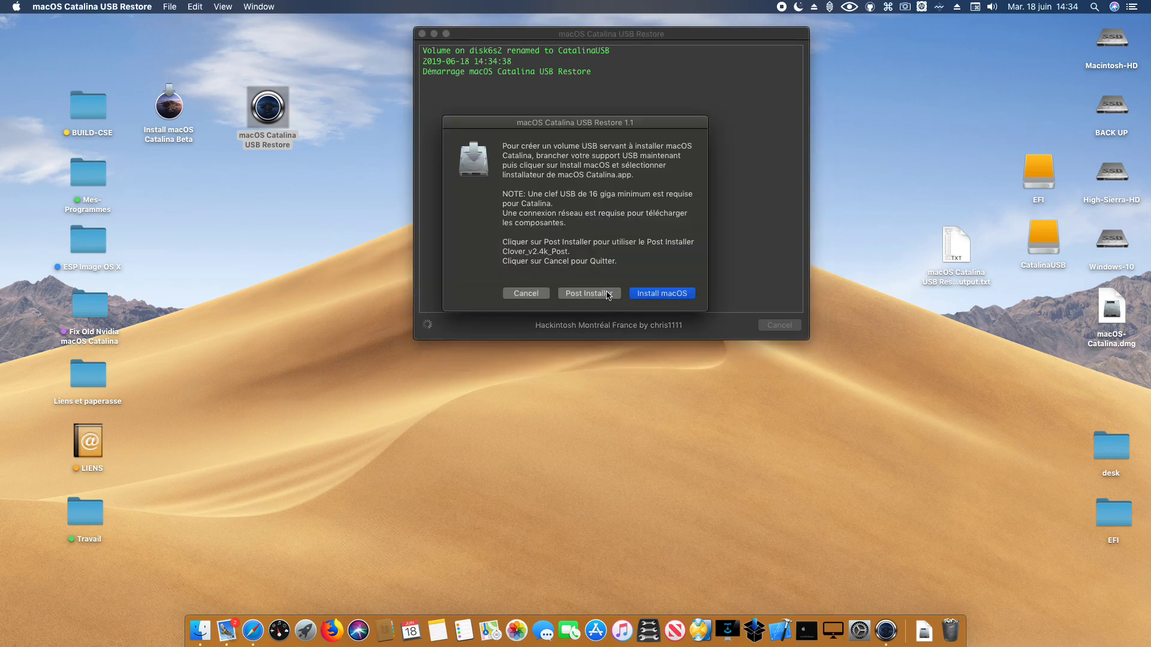
left_click(608, 294)
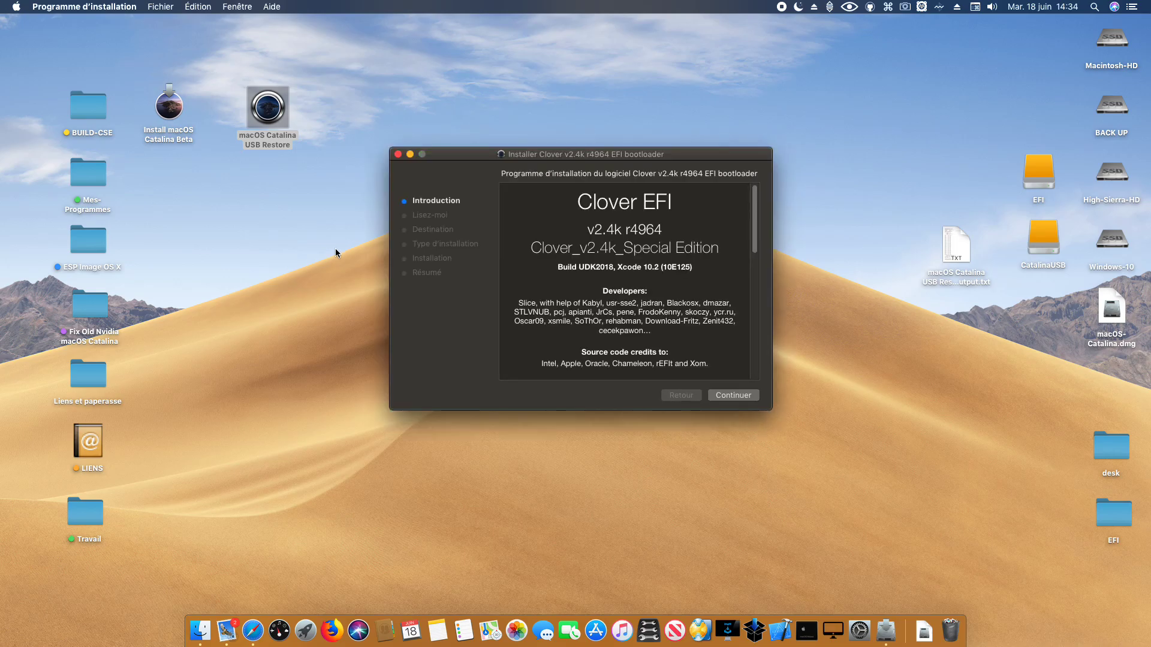
Advance the Clover v2.4k r4964 installer to the installation type and open the choice of destination disk
left_click(733, 395)
left_click(733, 395)
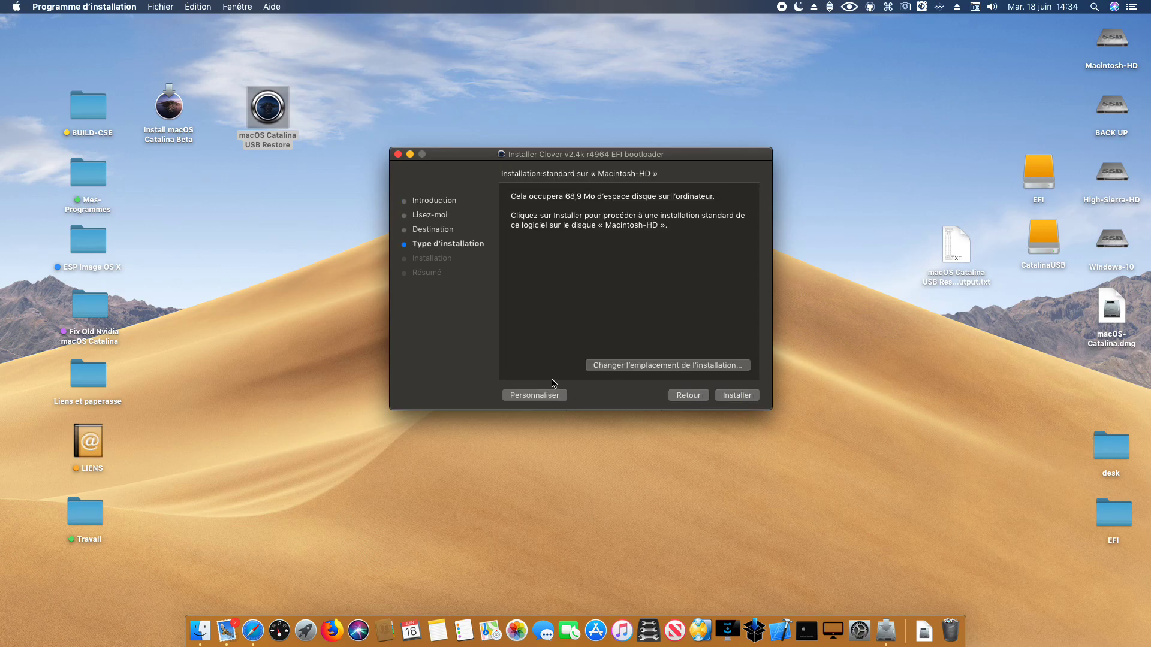
left_click_drag(476, 154, 461, 112)
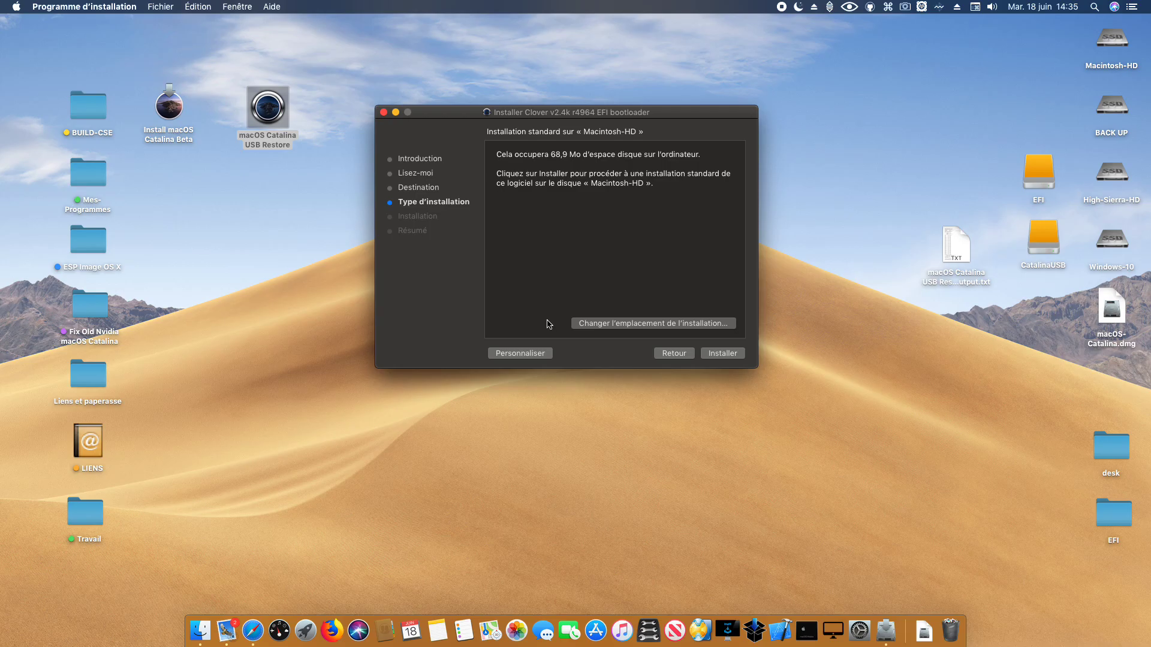
left_click(594, 324)
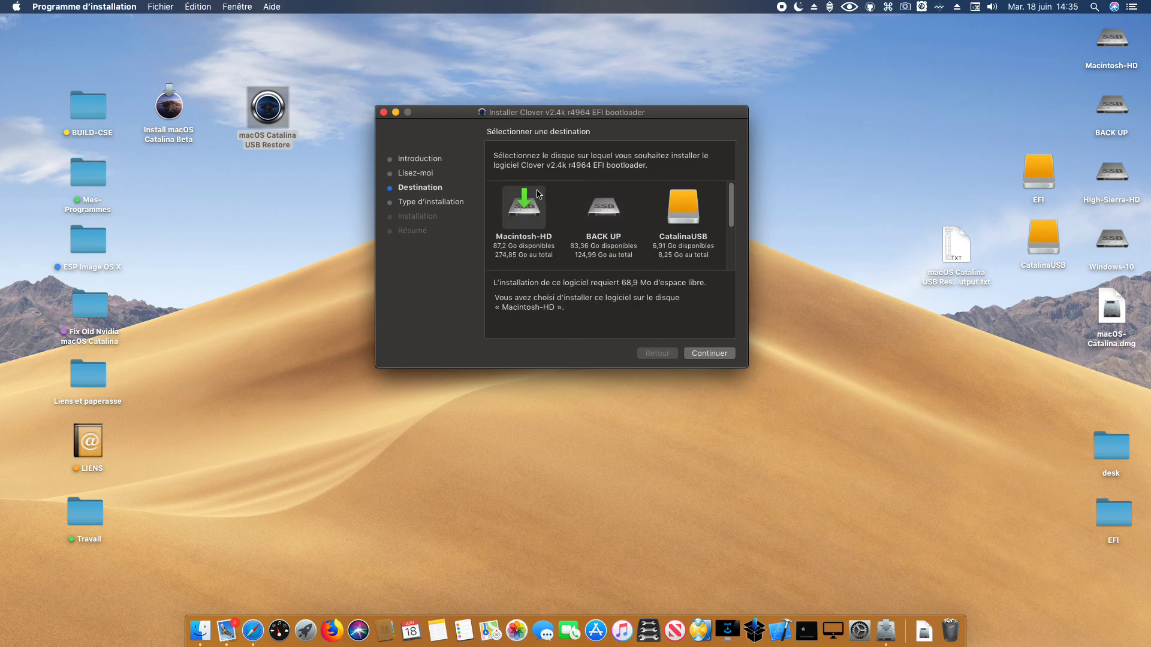
left_click_drag(441, 113, 440, 105)
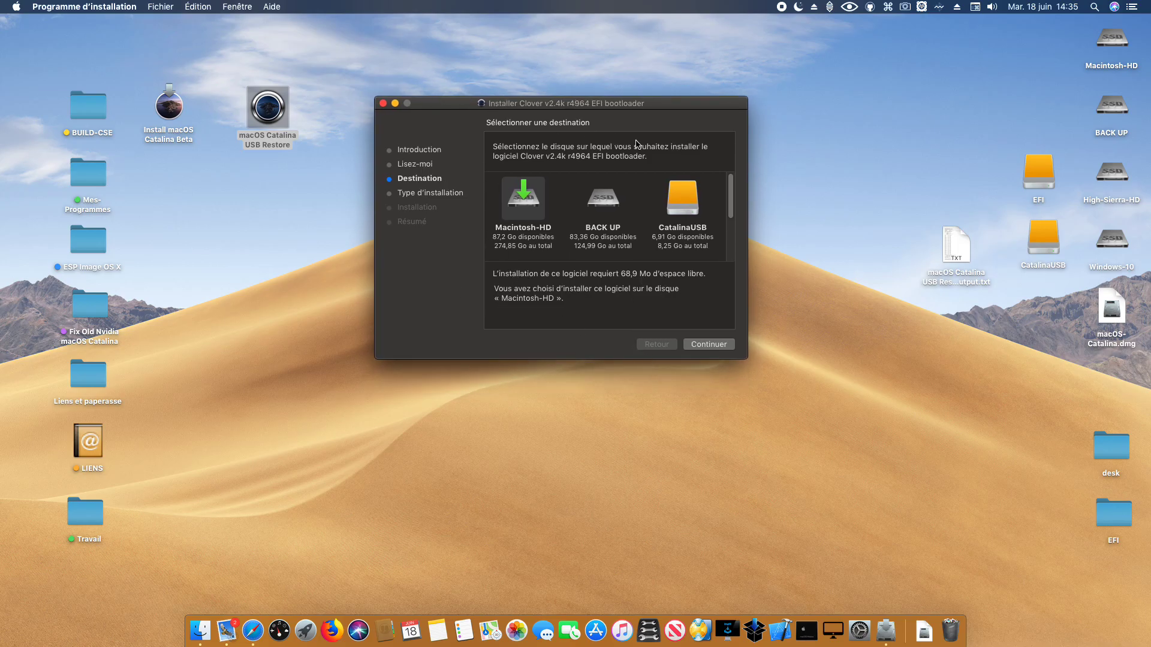
double_click(267, 109)
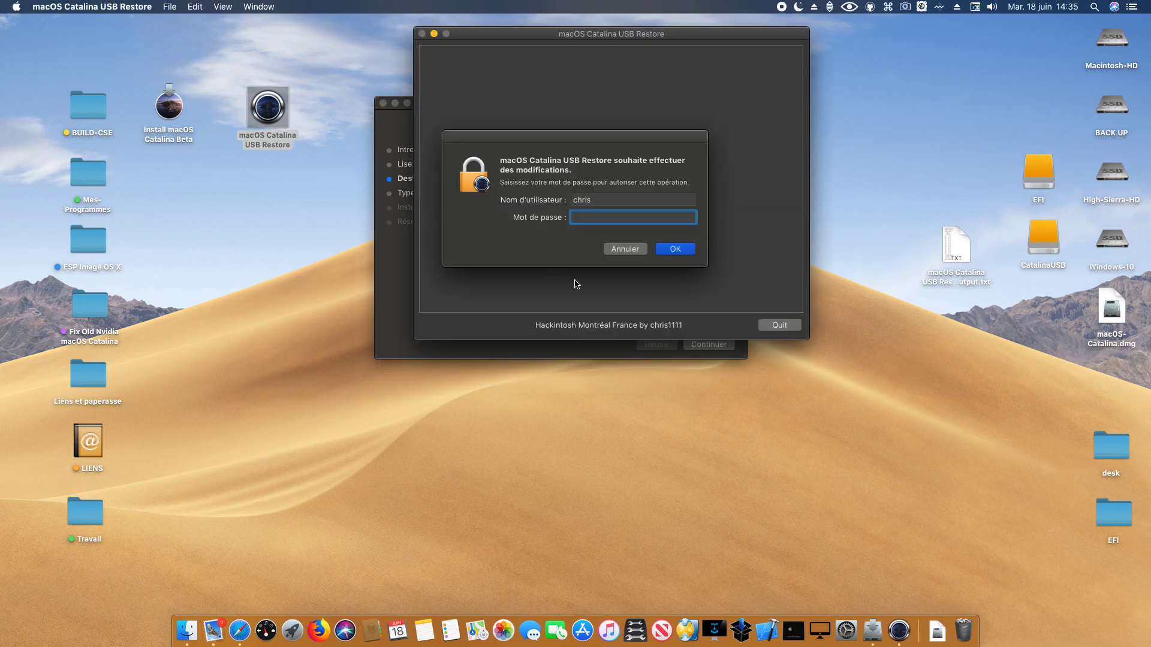
left_click(615, 250)
left_click(791, 325)
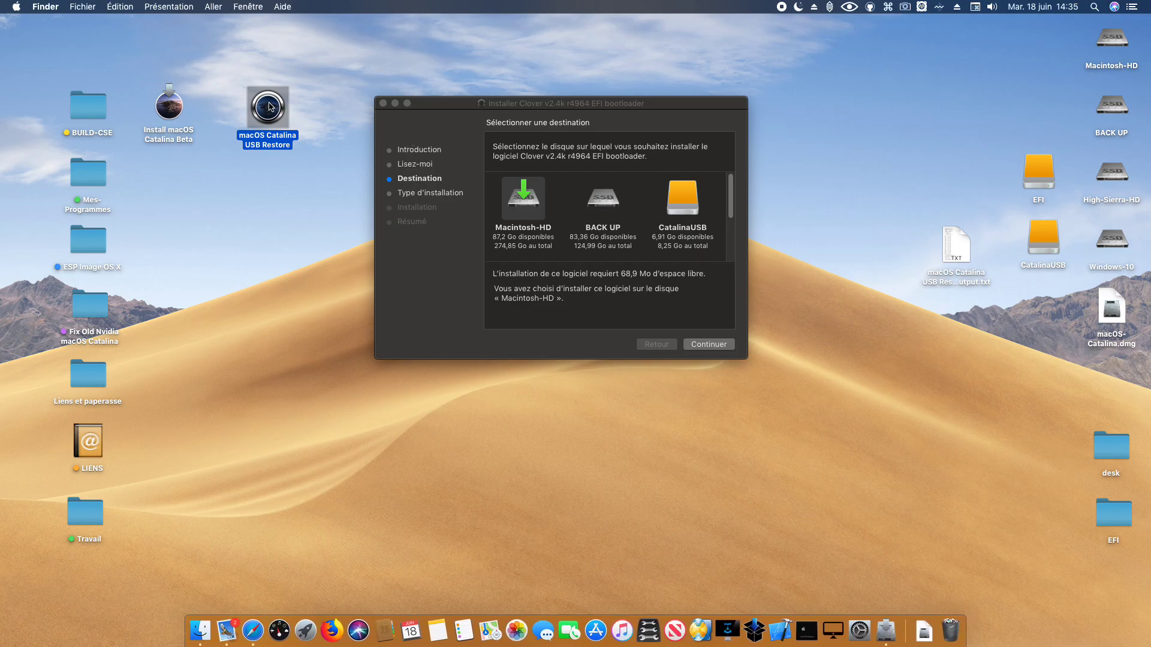
Copy the macOS Catalina USB Restore app onto the CatalinaUSB volume and arrange its icon in the volume's window
left_click_drag(269, 107, 1044, 246)
left_click_drag(649, 111, 661, 100)
double_click(1035, 229)
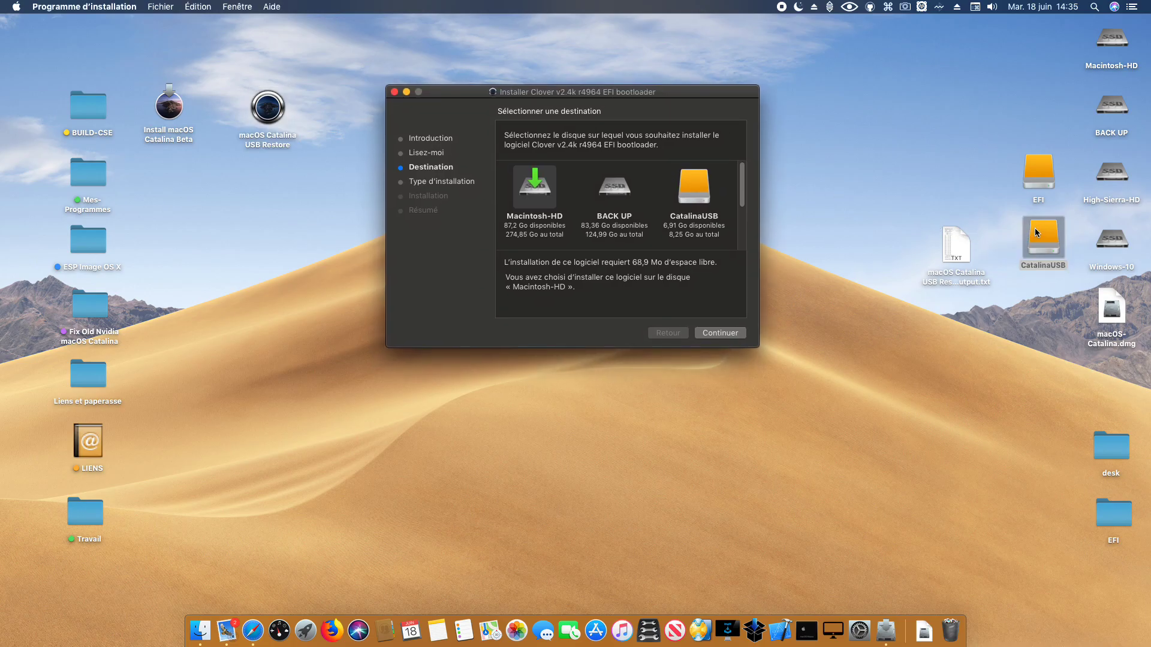
scroll(632, 337, "down", 4)
left_click_drag(607, 343, 628, 313)
left_click(581, 310)
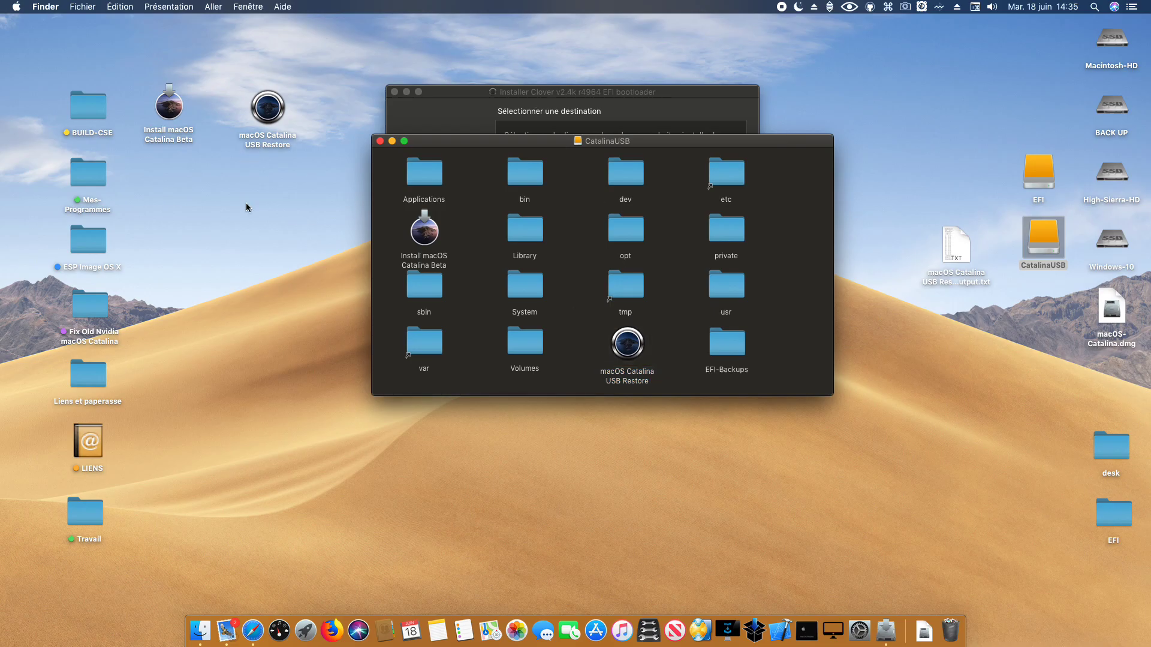
mouse_move(630, 343)
left_mouse_down()
mouse_move(298, 280)
mouse_move(303, 294)
mouse_move(620, 357)
mouse_move(628, 345)
left_mouse_up()
left_click(593, 334)
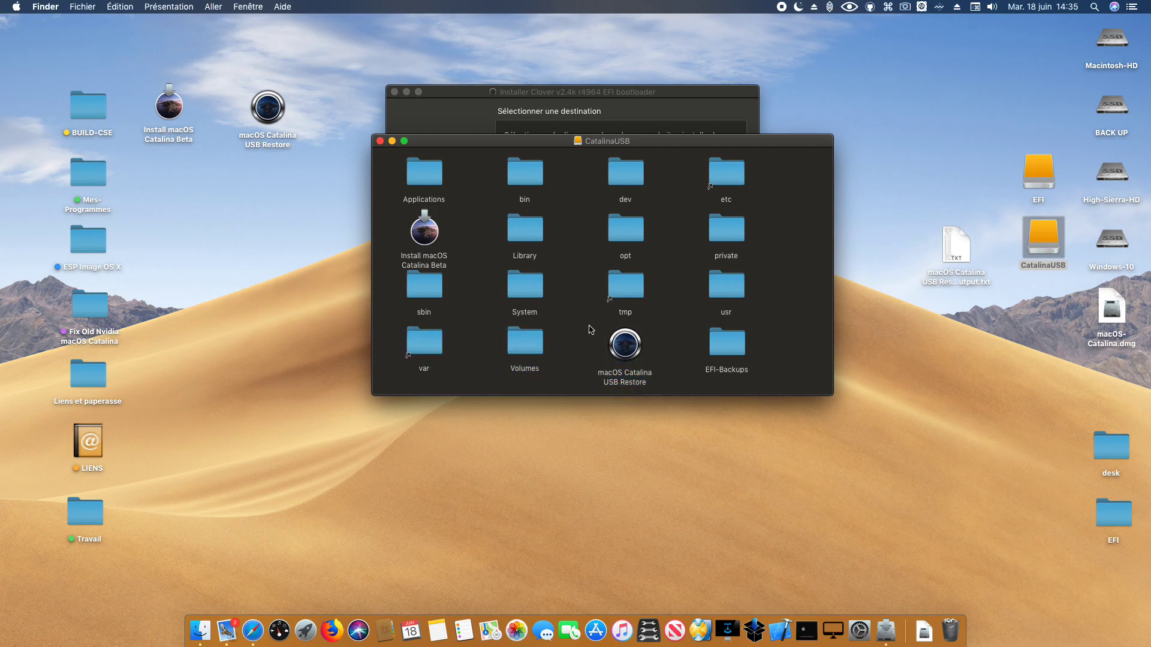
left_click(380, 141)
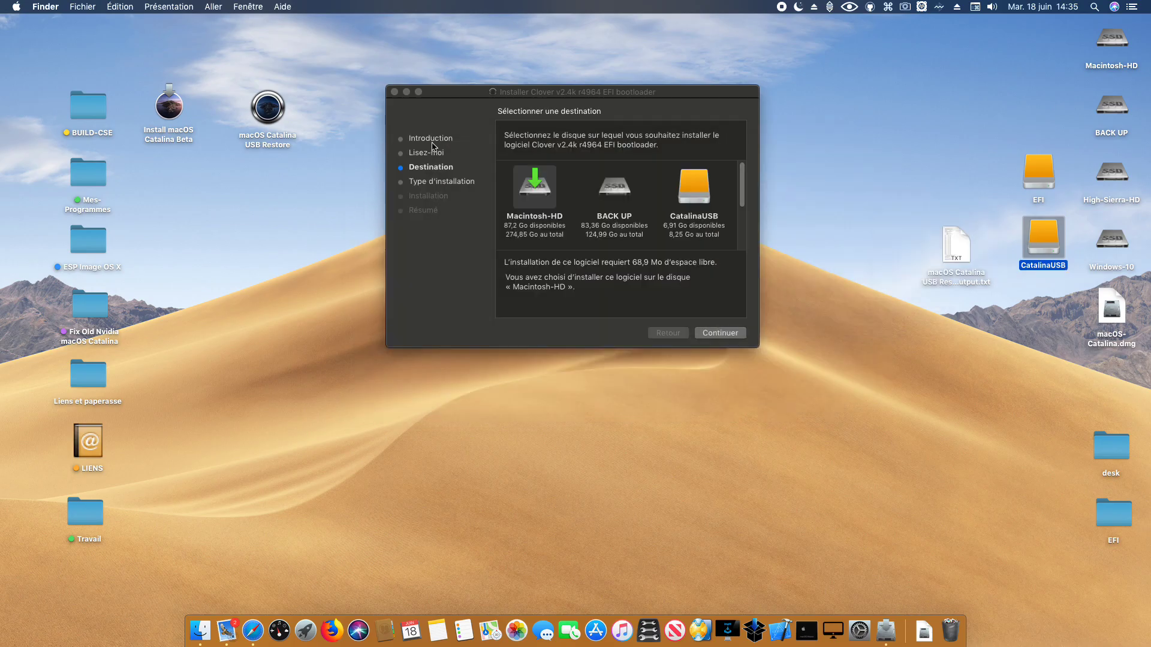
Continue the Clover installation with Macintosh-HD as destination and open the custom package selection
left_click(443, 112)
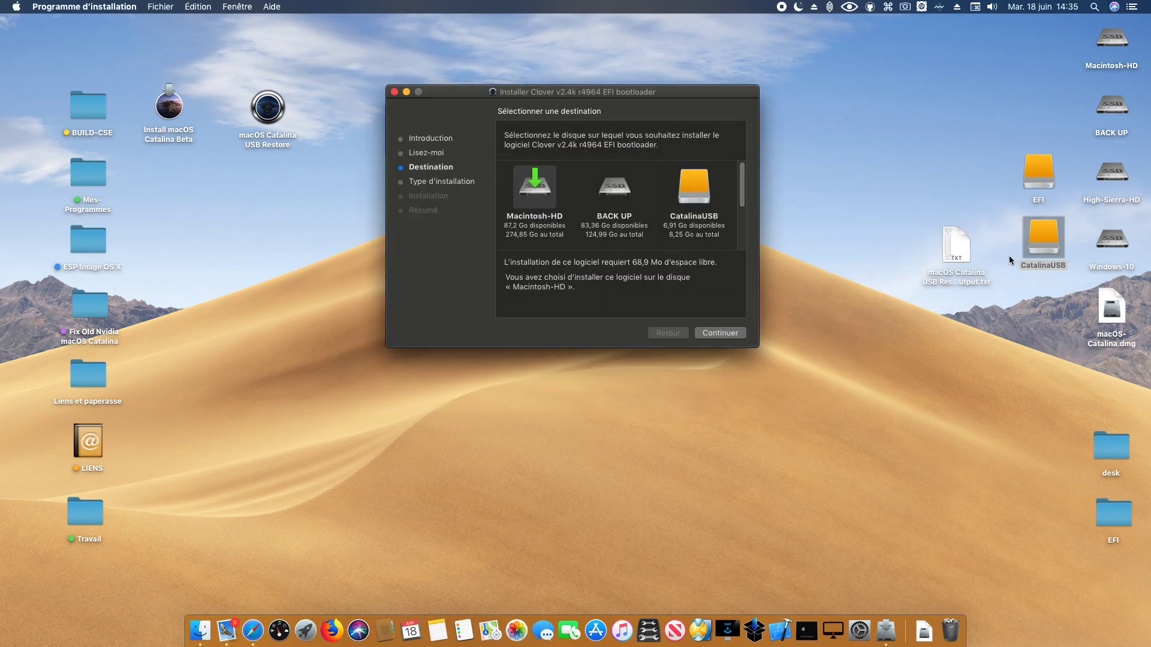
left_click_drag(482, 96, 482, 96)
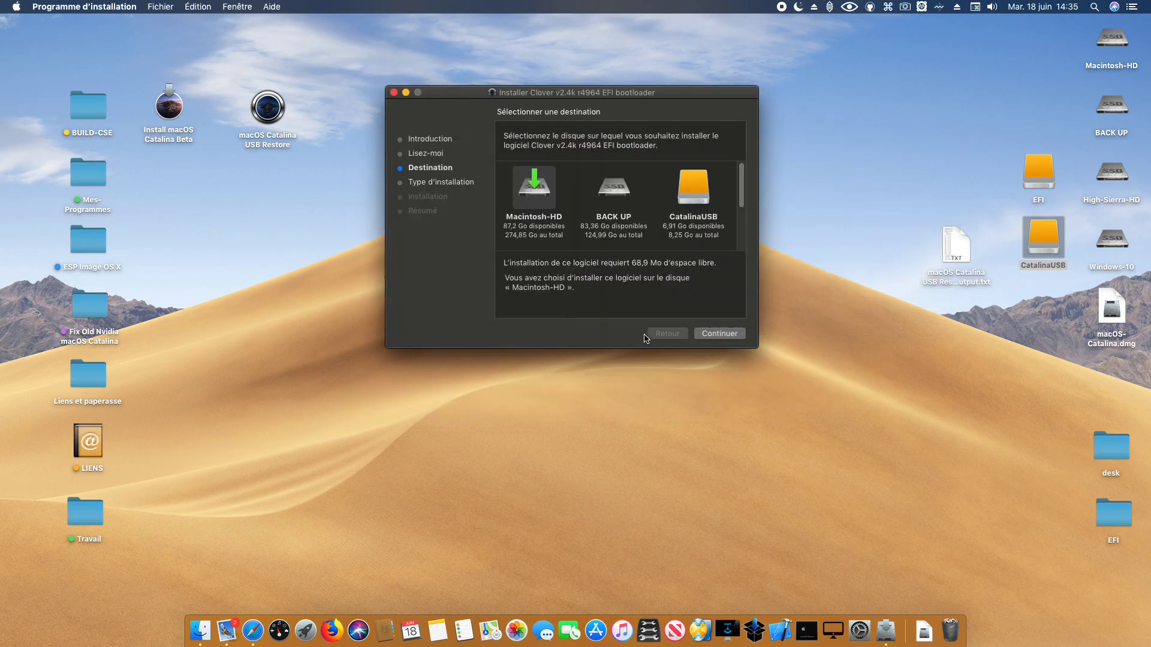
left_click(719, 333)
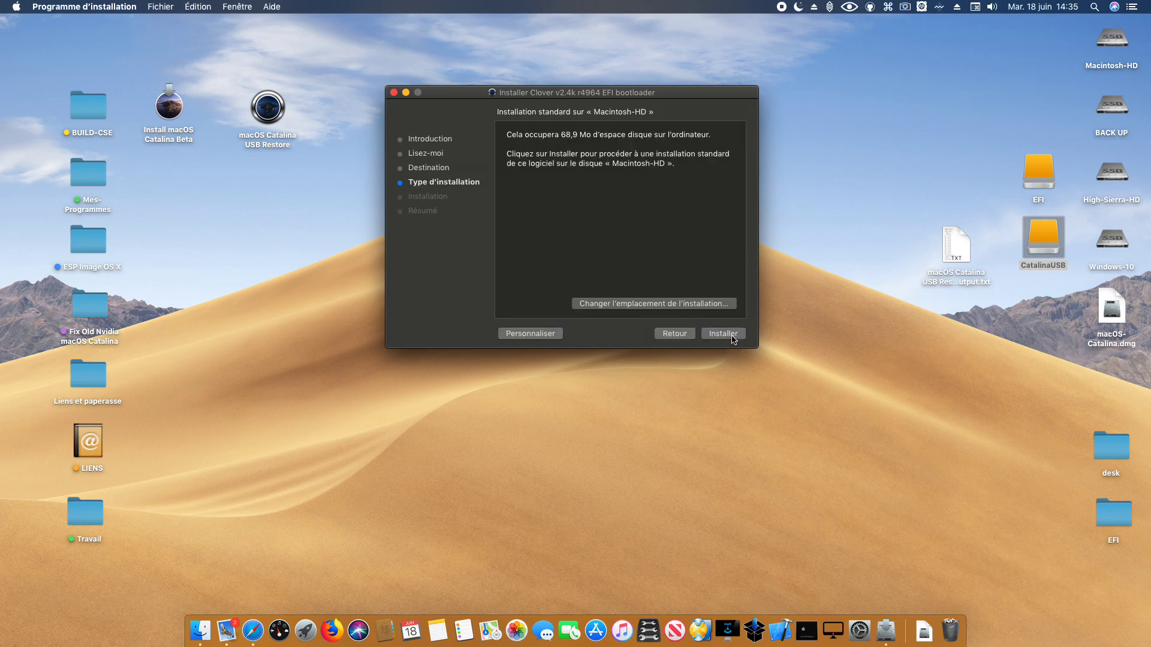
left_click(561, 332)
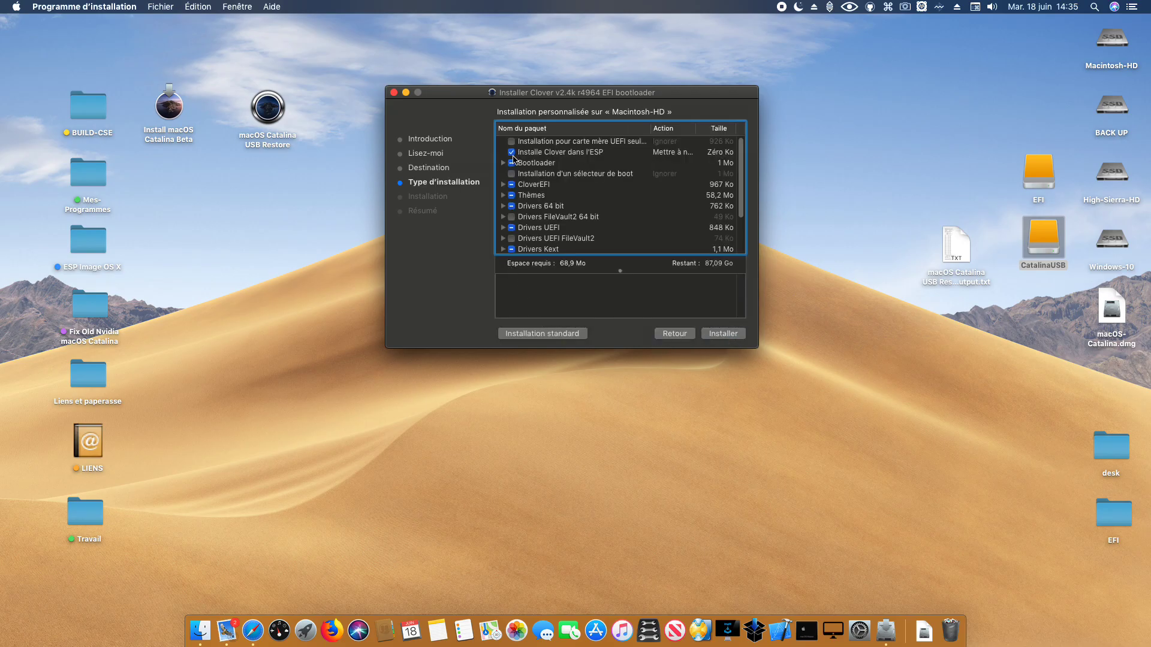
Enable the UEFI-motherboard-only installation and select the complete Thèmes package
left_click_drag(483, 94, 479, 74)
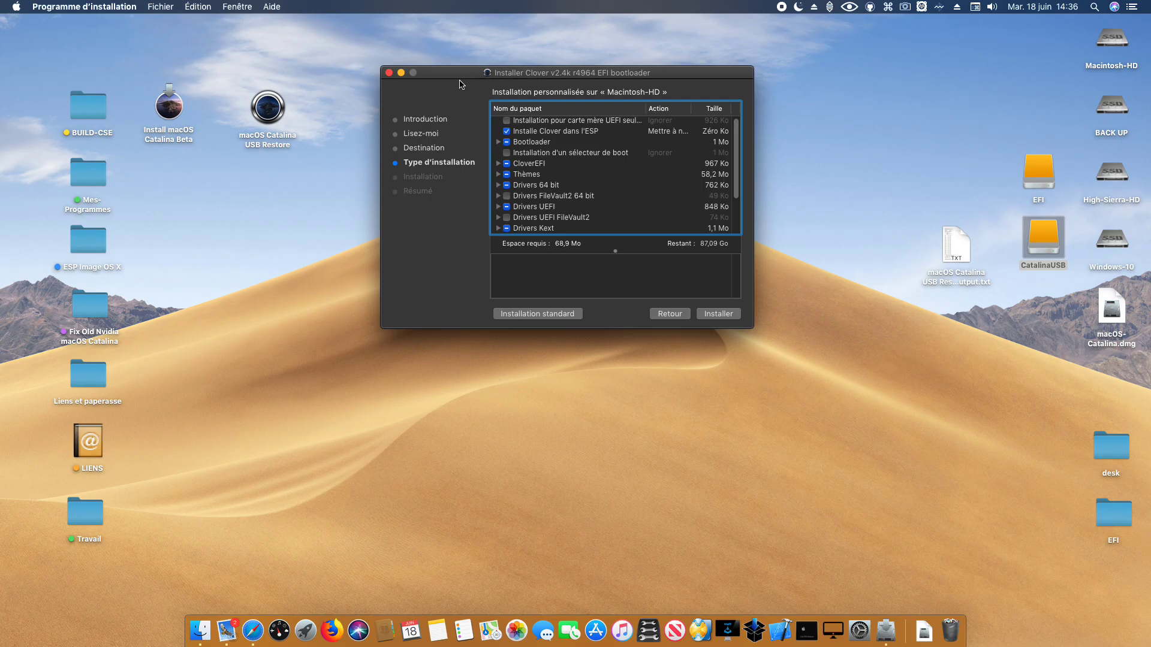
left_click(506, 121)
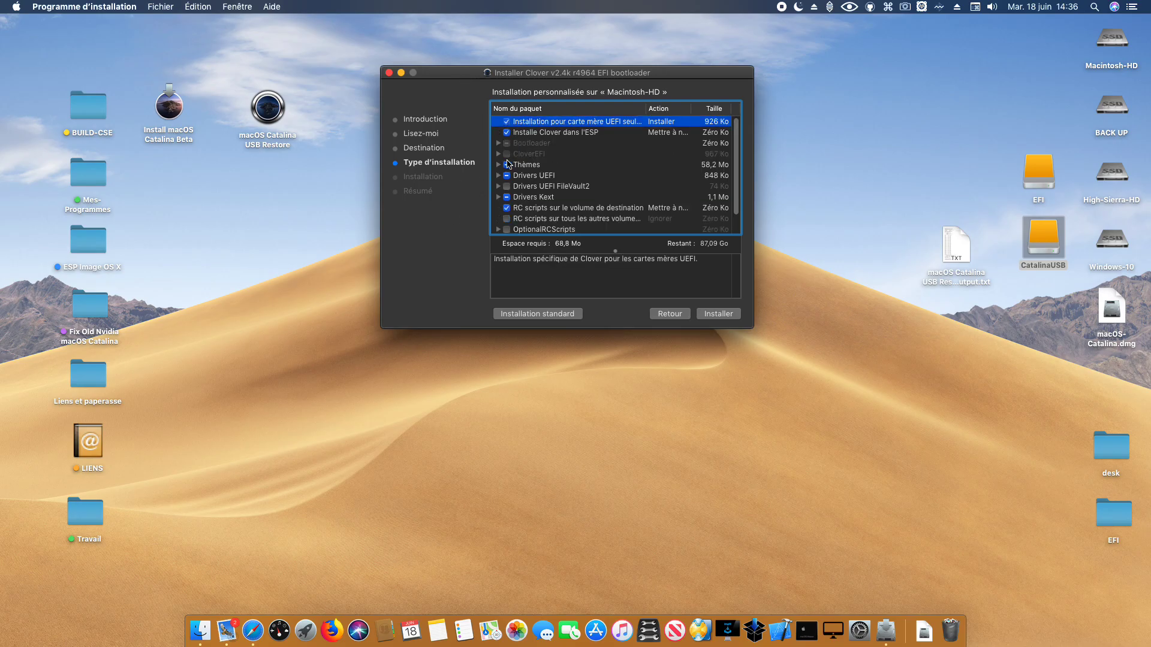
left_click(506, 164)
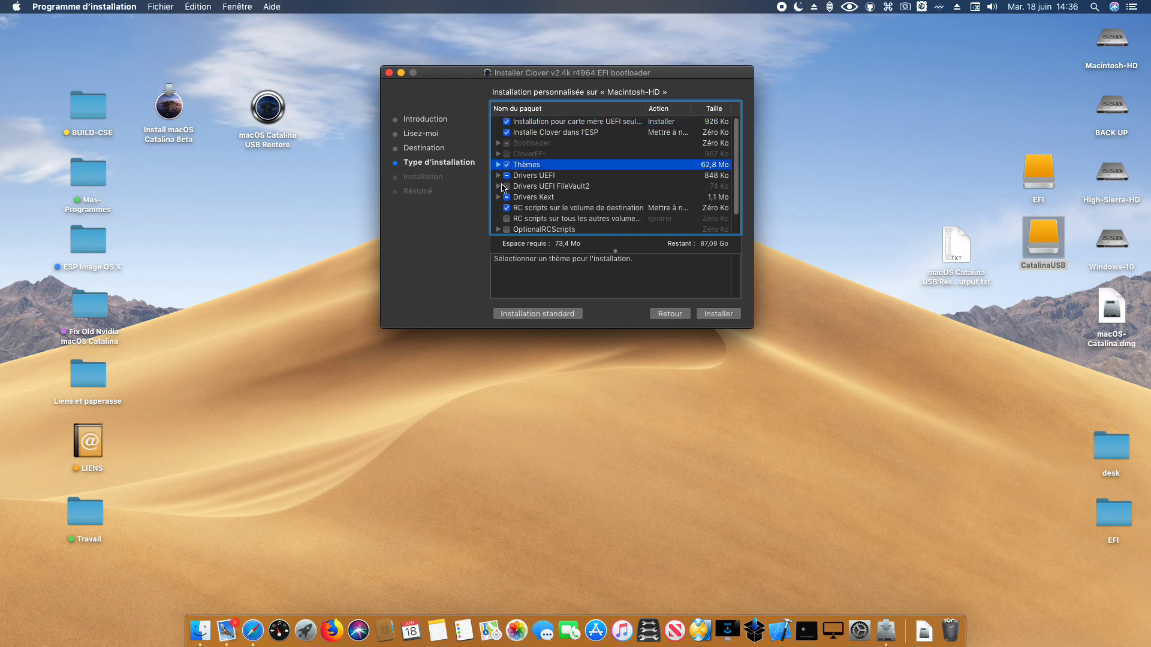
Expand Drivers UEFI and deselect the CsmVideoDxe-64 and EmuVariableUefi-64 drivers
left_click(499, 175)
scroll(504, 223, "down", 2)
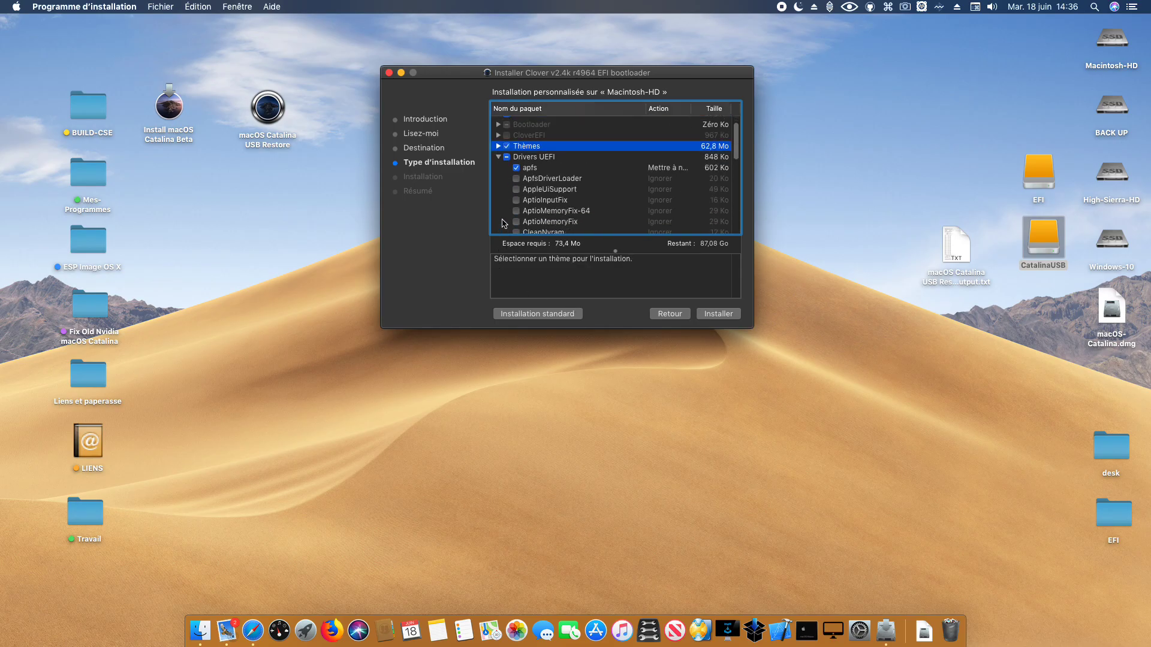
scroll(507, 215, "down", 5)
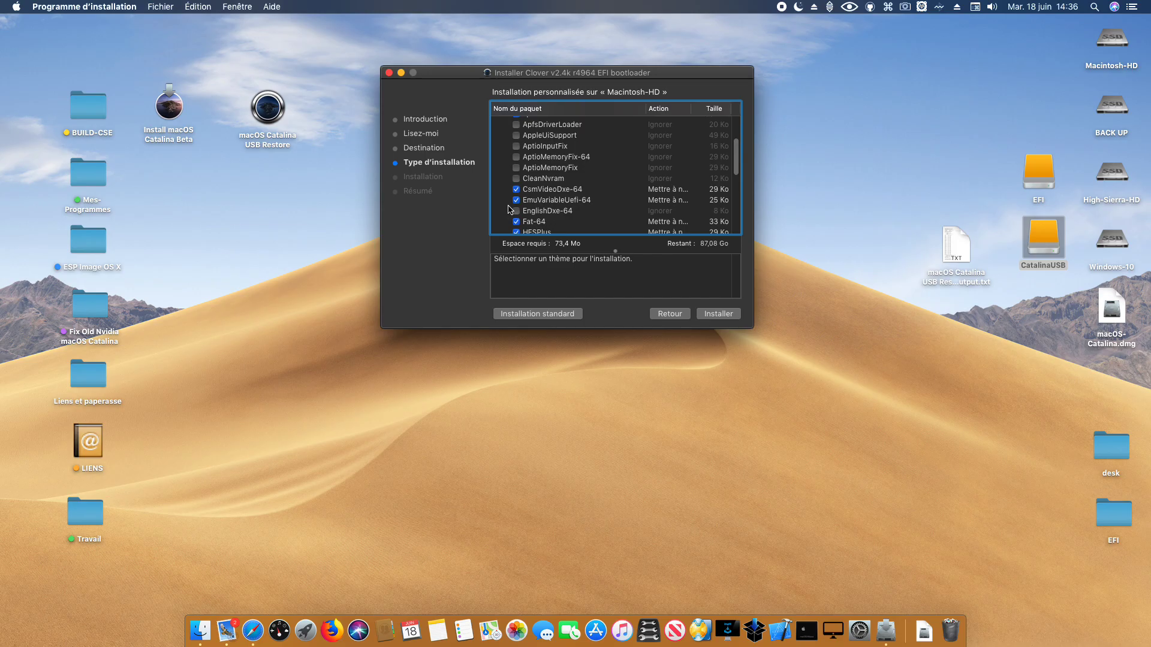
scroll(508, 209, "down", 1)
left_click(516, 183)
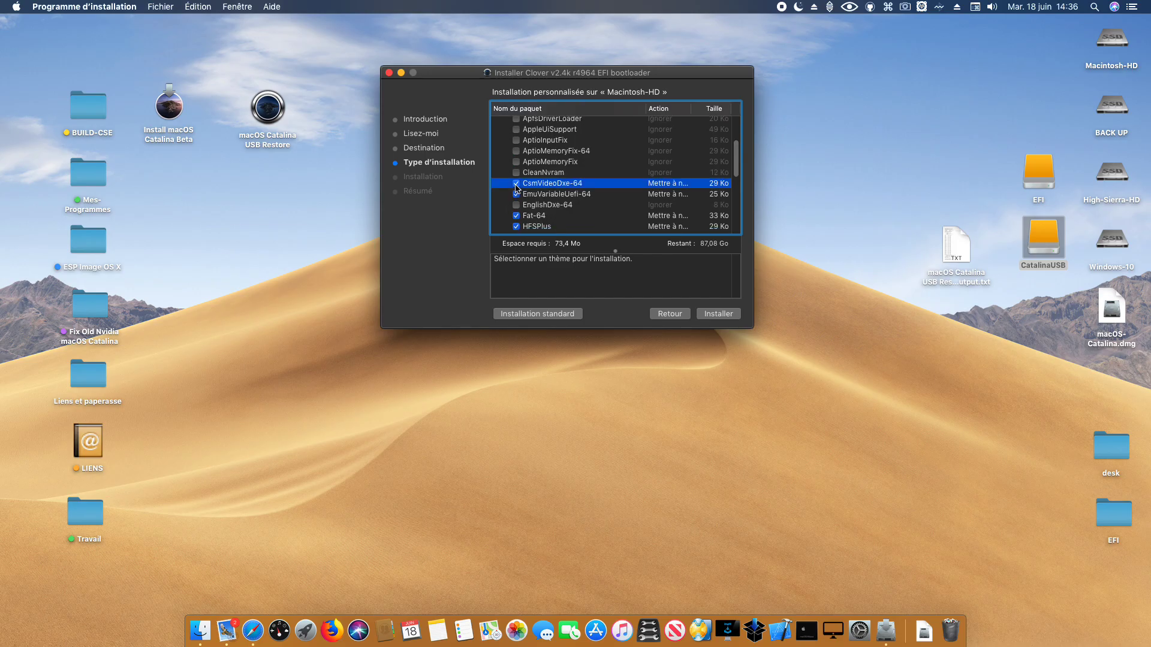
scroll(563, 215, "down", 2)
scroll(564, 198, "down", 2)
left_click(524, 166)
left_click(518, 166)
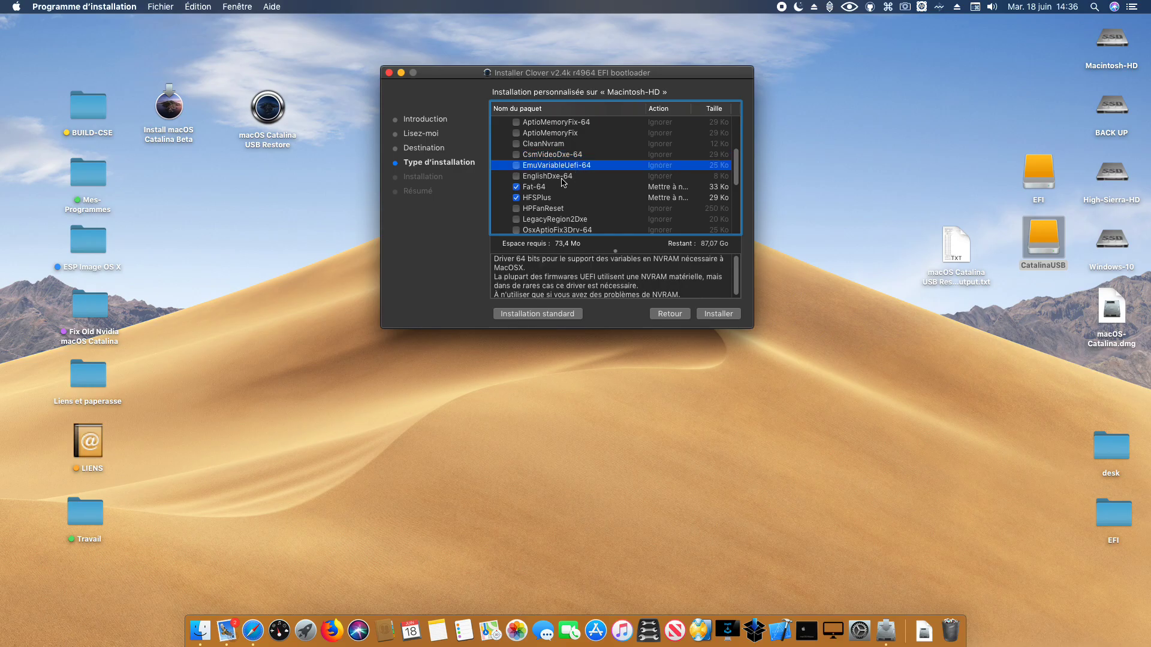
Examine the descriptions of the Fat-64, HFSPlus, OsxAptioFixDrv-64 and PartitionDxe-64 drivers
scroll(565, 183, "down", 3)
left_click(542, 163)
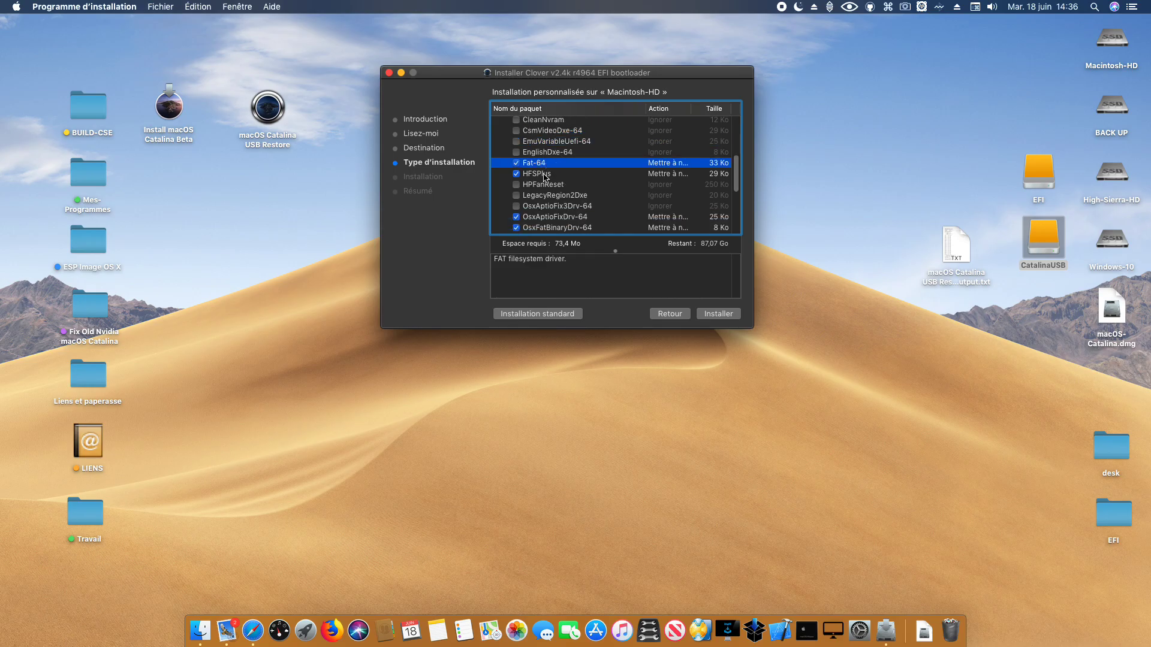
left_click(540, 174)
scroll(611, 217, "down", 3)
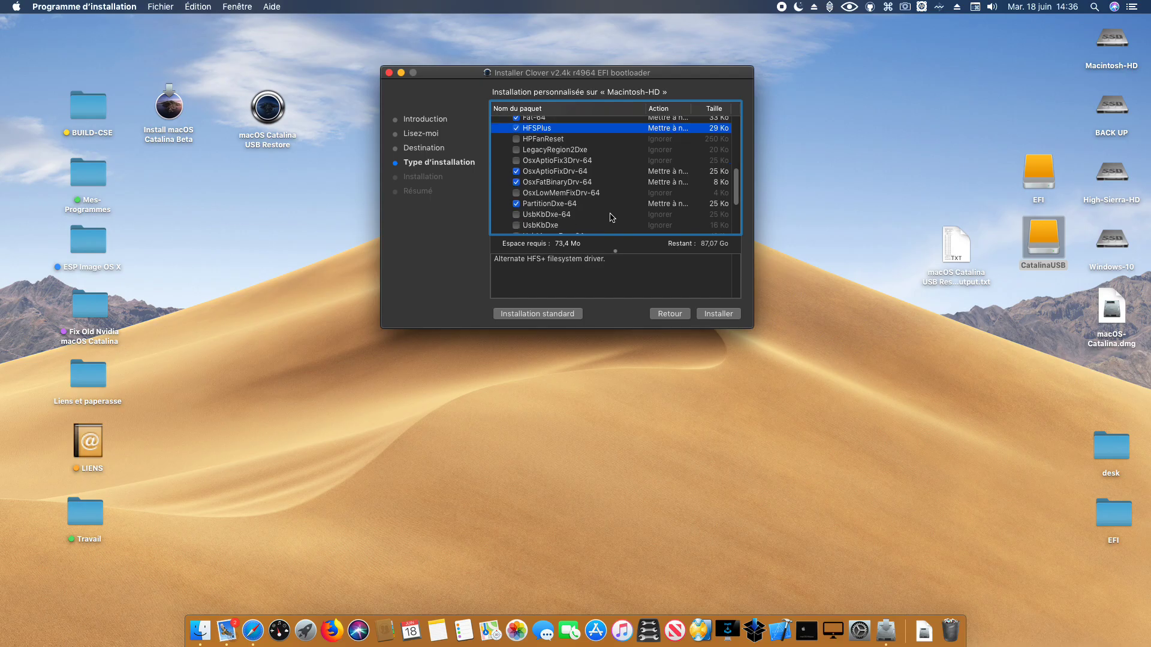
left_click(559, 173)
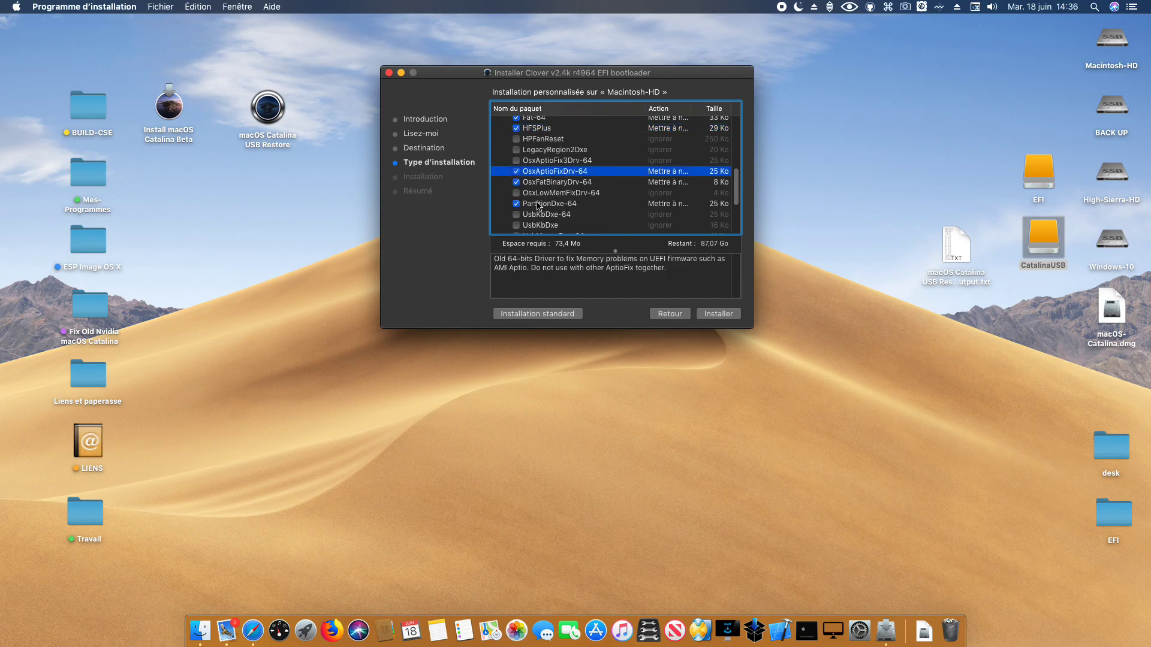
left_click(545, 204)
scroll(548, 208, "down", 4)
scroll(547, 208, "down", 2)
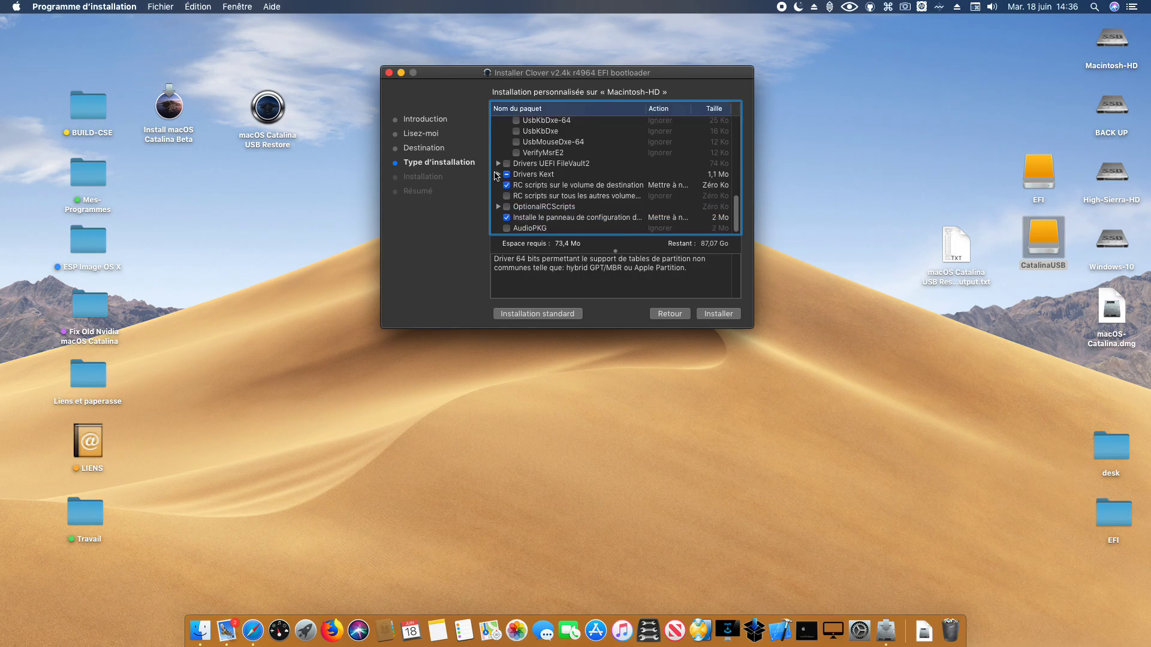
Expand Drivers Kext and examine the available kexts, from FakeSMC and VirtualSMC to the Ethernet drivers
left_click(498, 174)
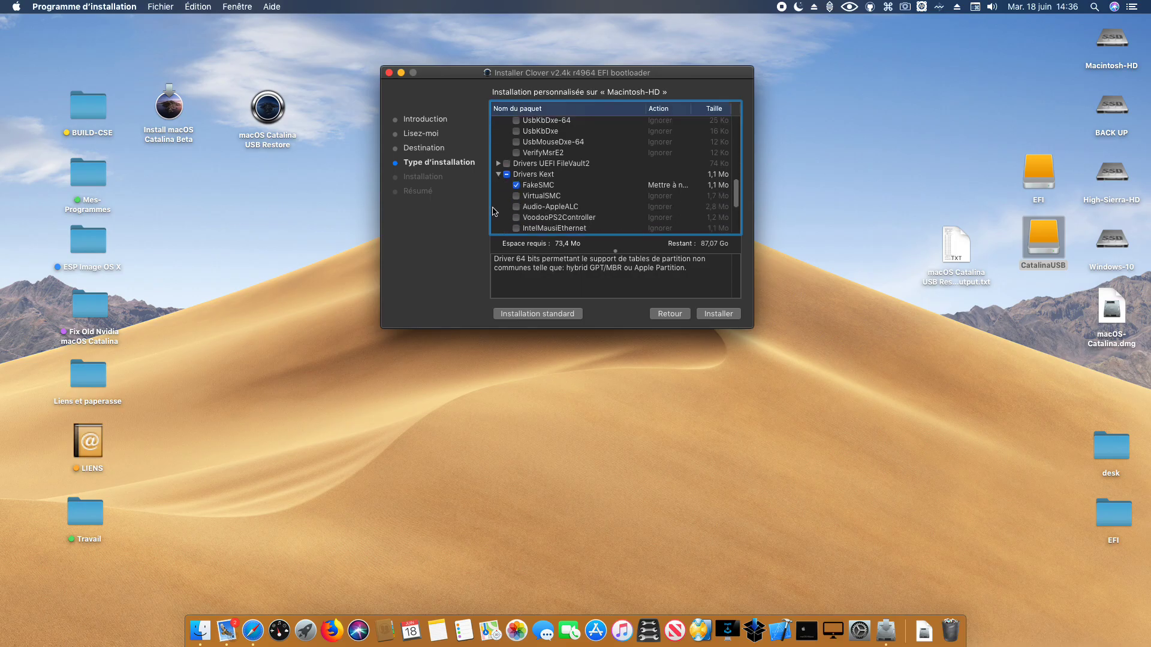
scroll(526, 197, "down", 4)
scroll(526, 196, "down", 1)
scroll(526, 195, "up", 3)
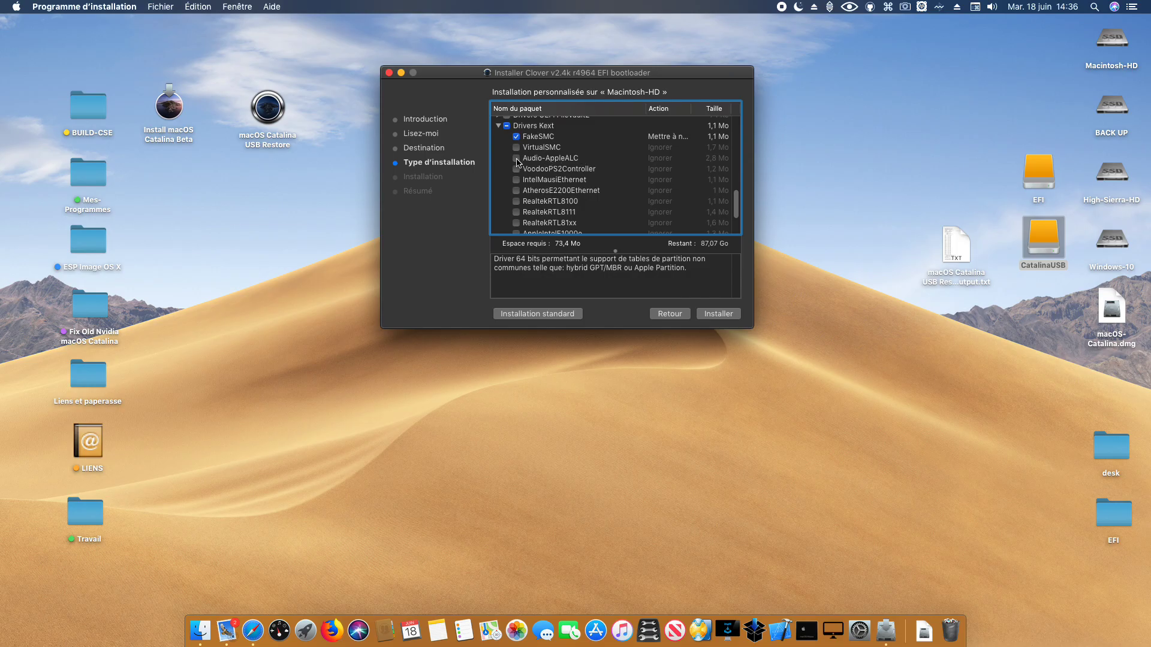
scroll(514, 193, "up", 1)
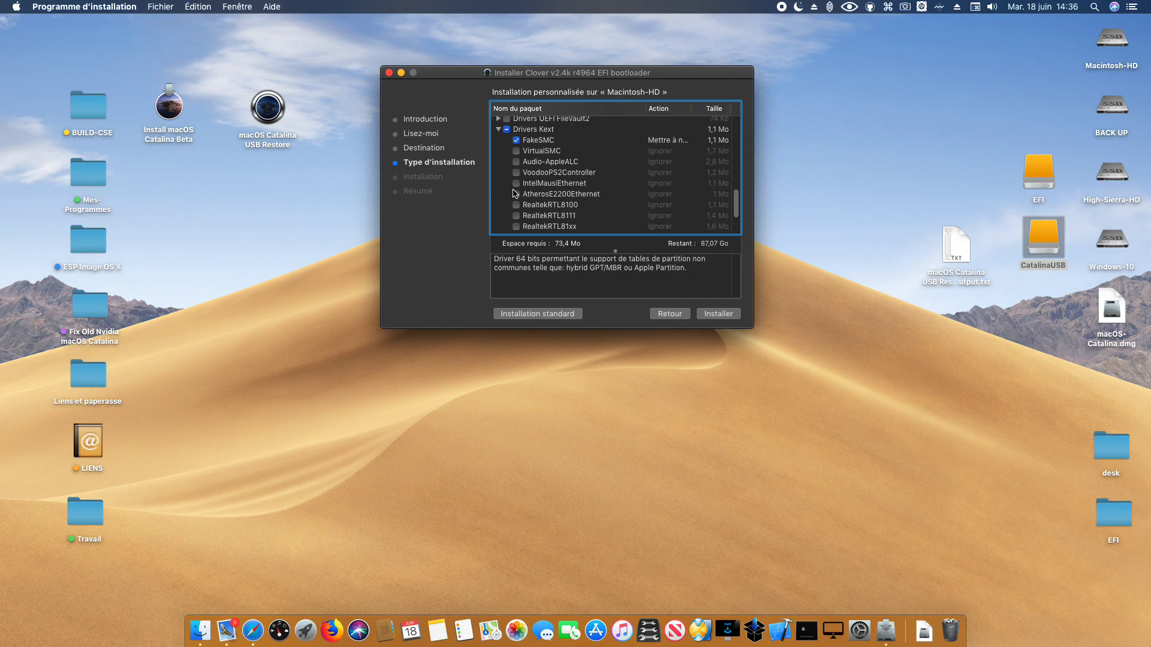
scroll(514, 194, "up", 1)
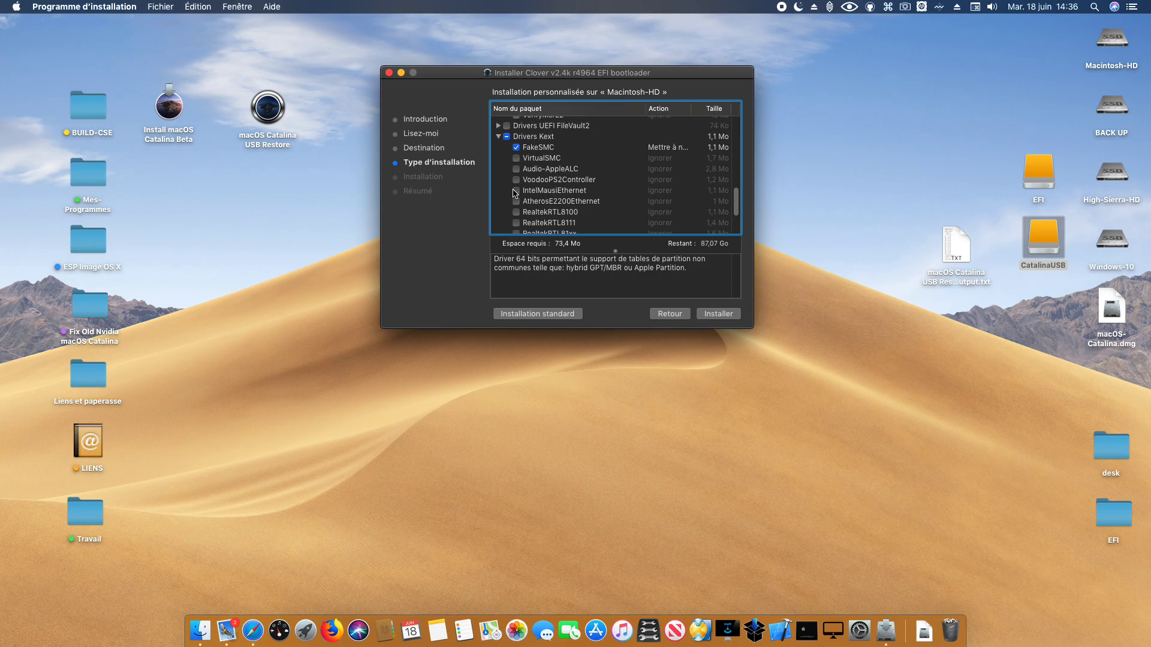
scroll(513, 192, "up", 2)
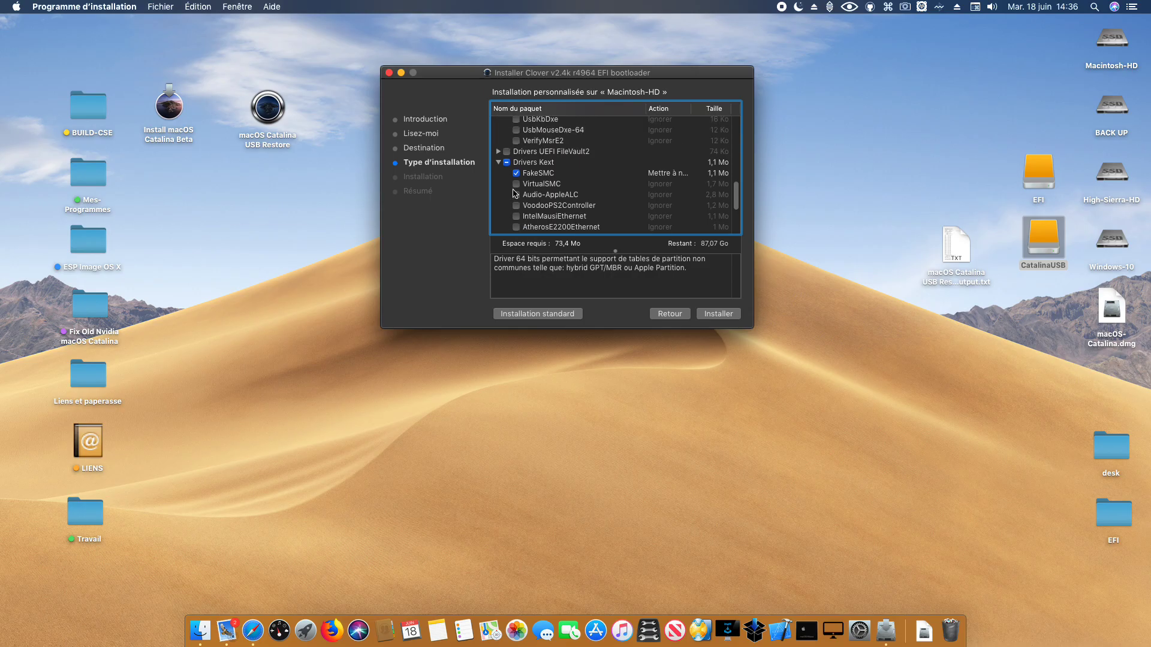
left_click_drag(460, 76, 444, 60)
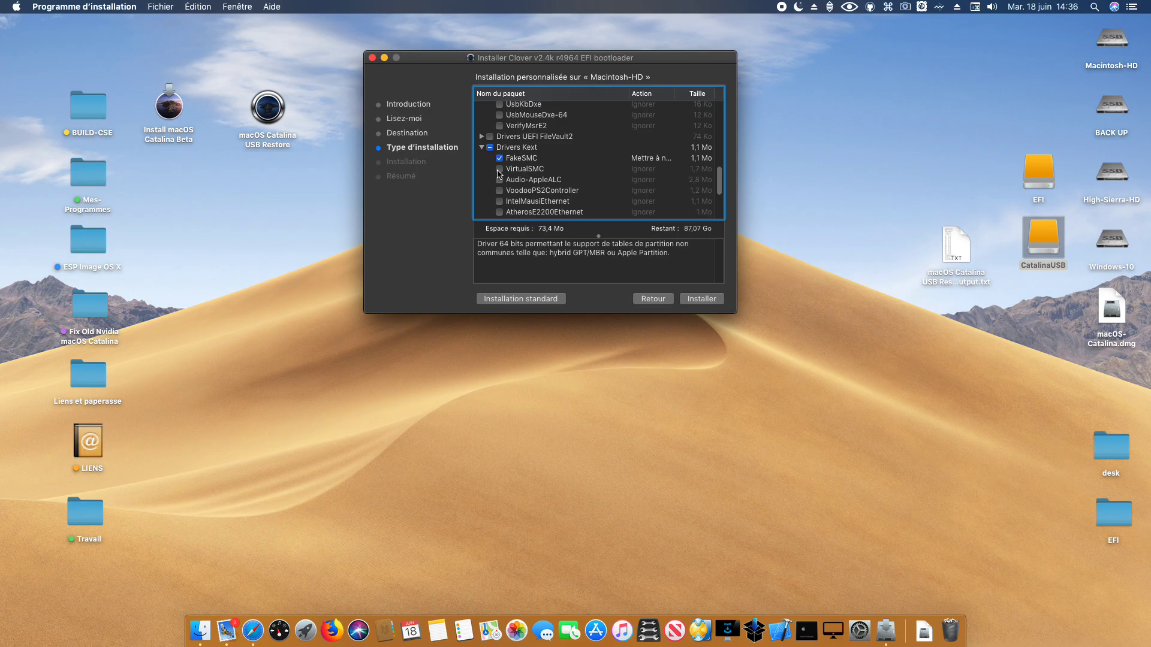
Try VirtualSMC as the SMC kext and switch the selection back to FakeSMC
left_click(499, 169)
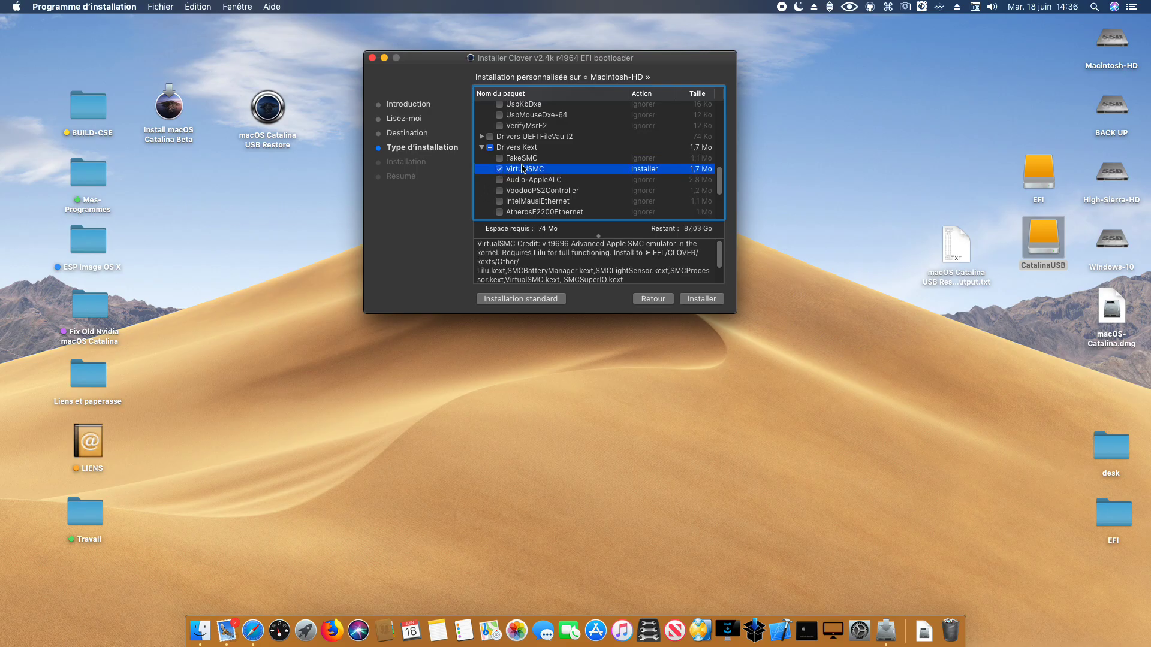
left_click(499, 158)
Examine the descriptions of the destination-volume RC scripts and the Clover configuration panel package, and review the selected packages
scroll(486, 195, "down", 1)
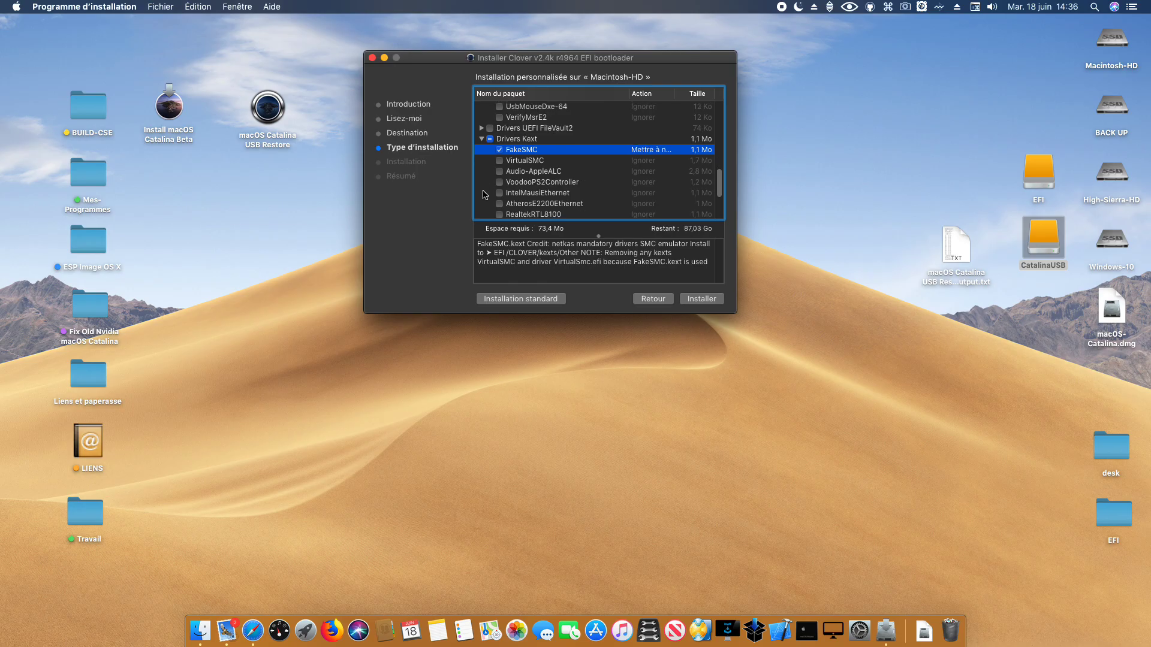
scroll(486, 195, "down", 5)
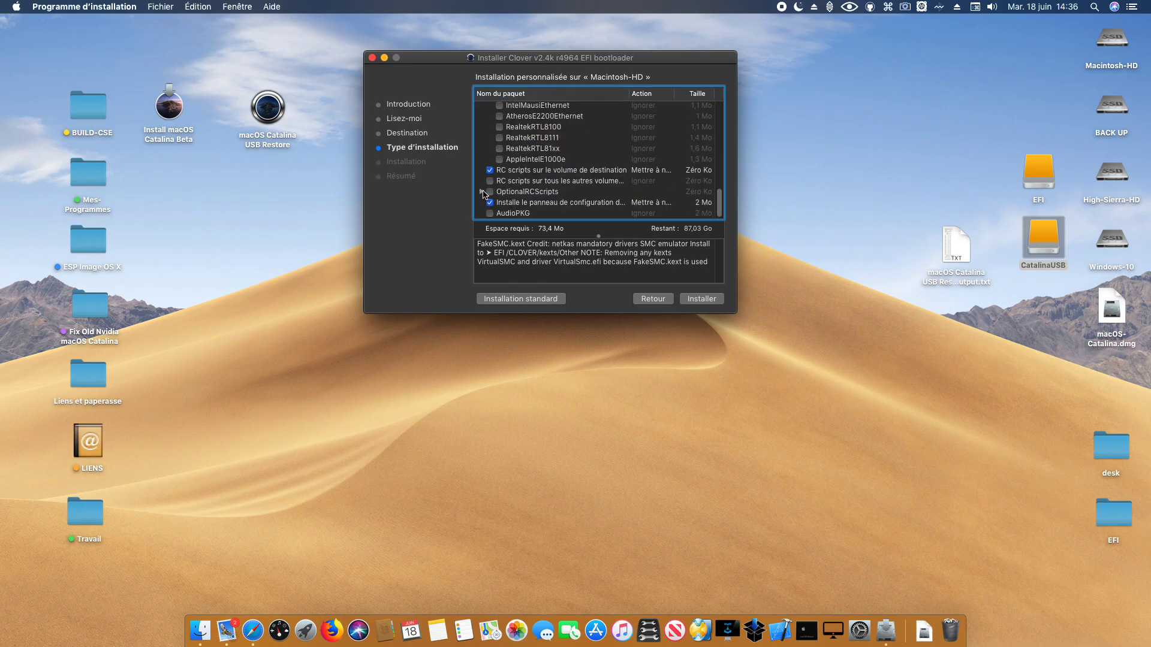
left_click(524, 173)
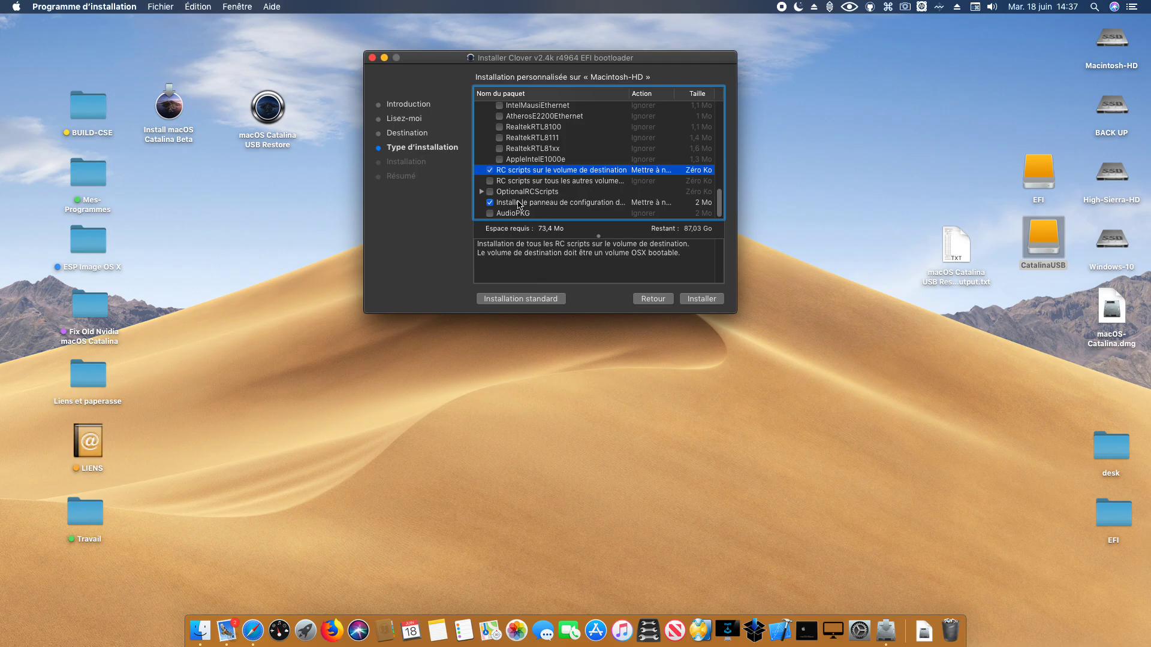
left_click(521, 204)
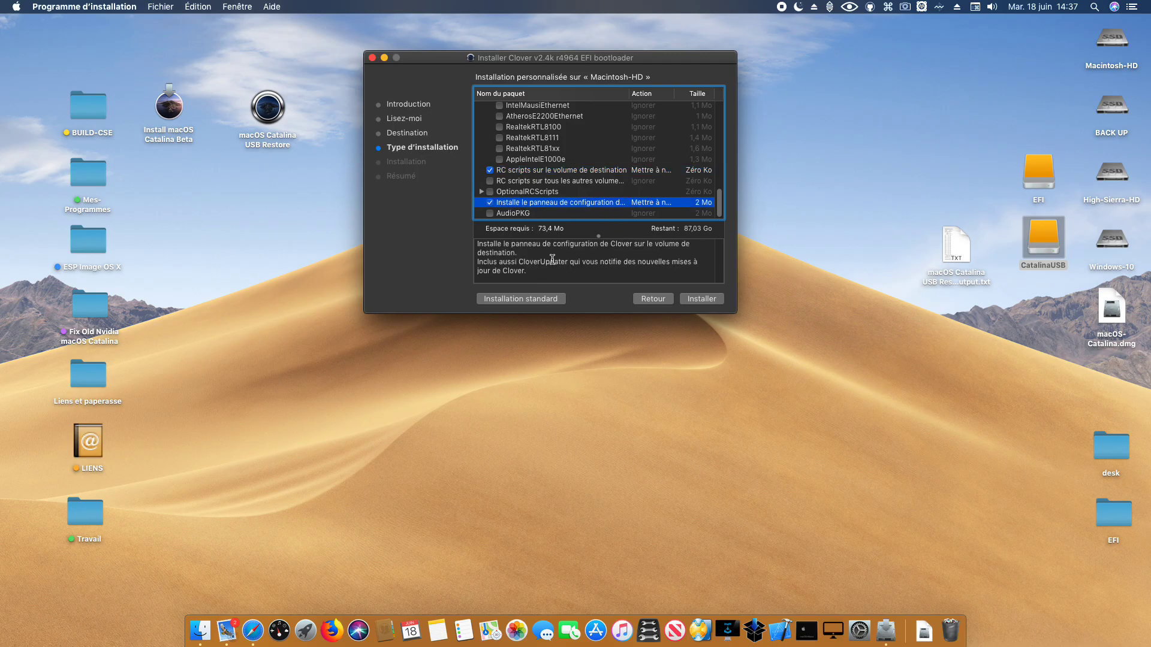
scroll(519, 180, "up", 10)
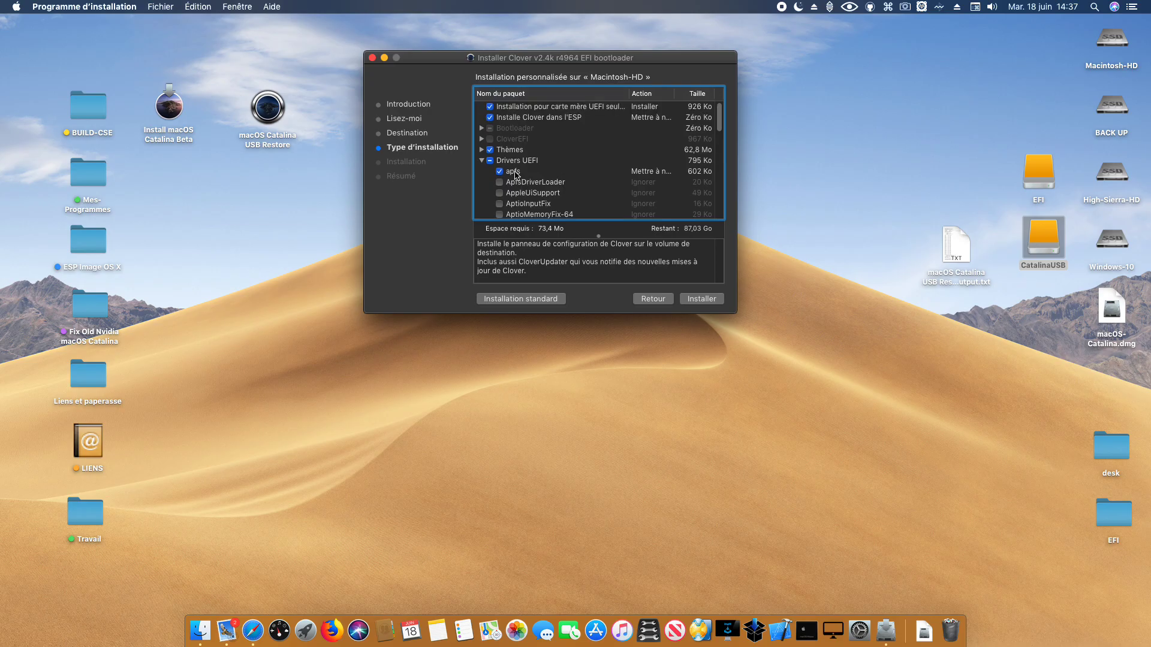
scroll(515, 175, "down", 1)
scroll(515, 175, "down", 3)
scroll(510, 156, "up", 5)
Deselect the UEFI-motherboard-only installation and select the EFI volume on the desktop
left_click(490, 107)
left_click_drag(450, 57, 455, 51)
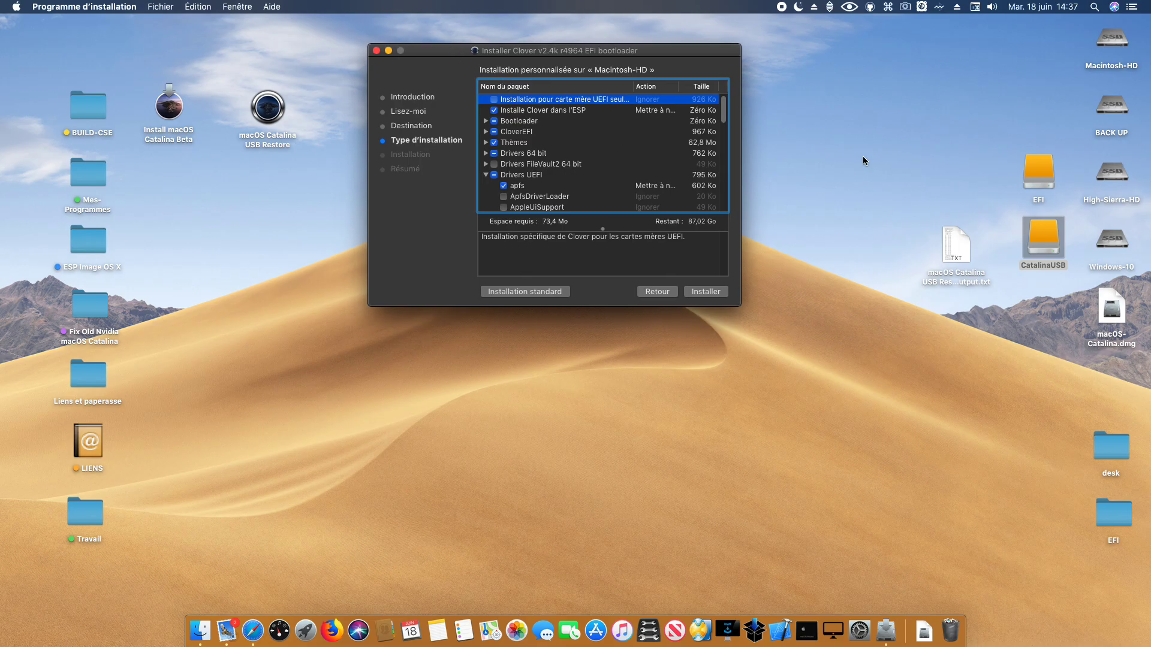
left_click(1023, 182)
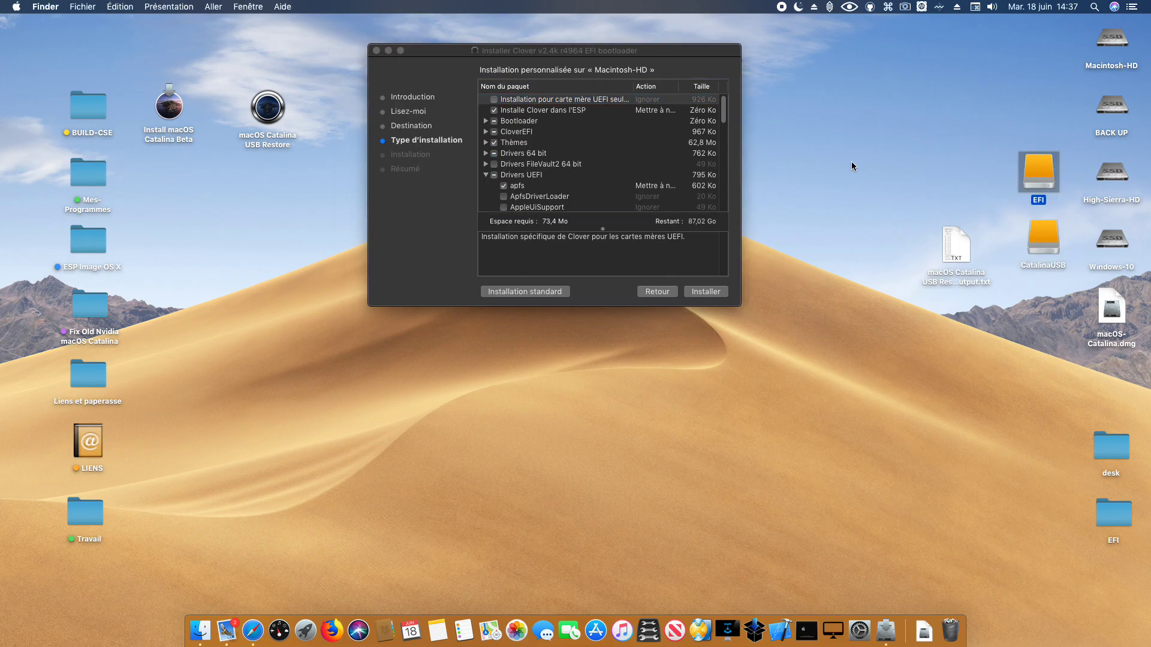
Examine the package that installs Clover in the ESP, and choose the boot0af bootloader for the MBR
left_click(451, 50)
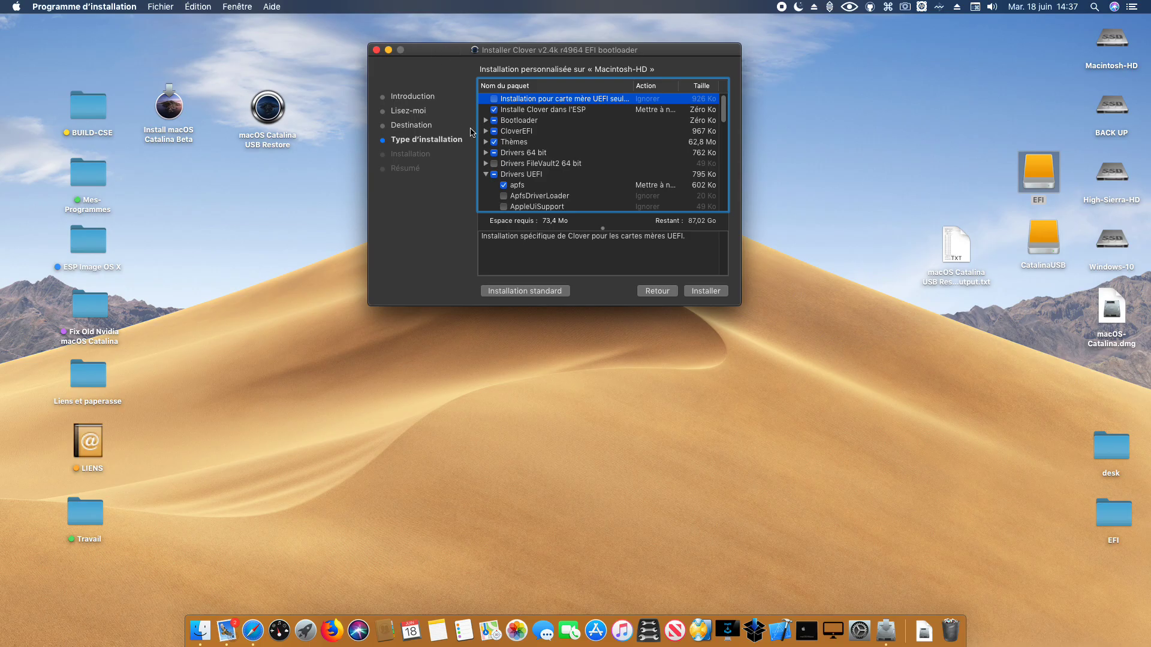
left_click(537, 112)
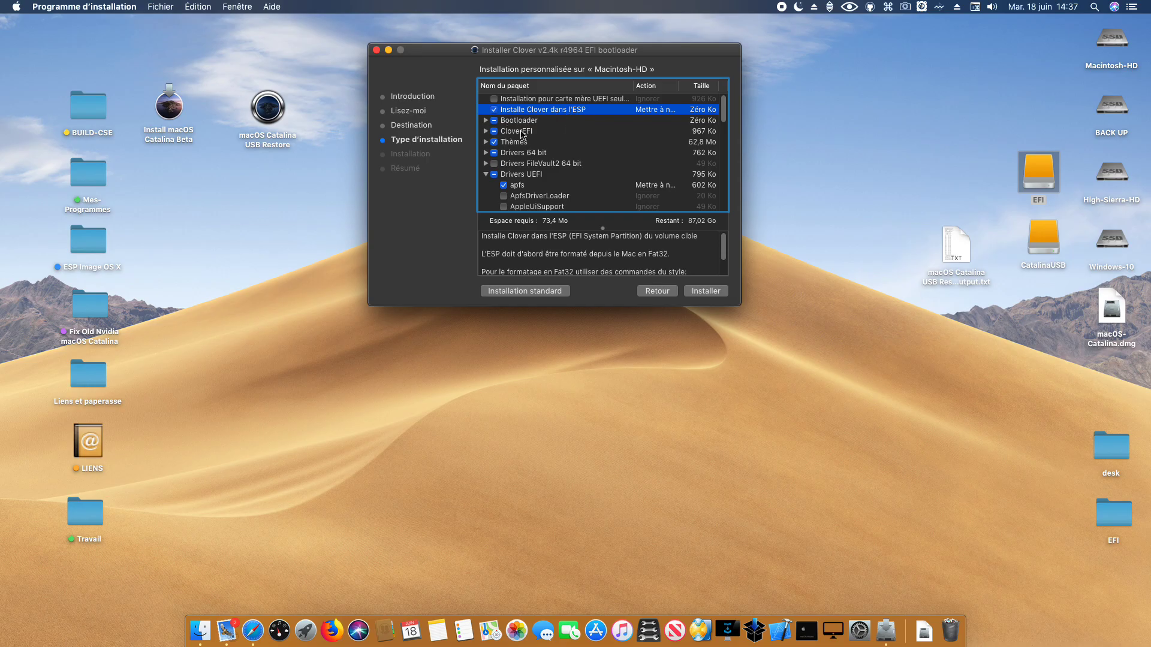
left_click(486, 120)
left_click(504, 142)
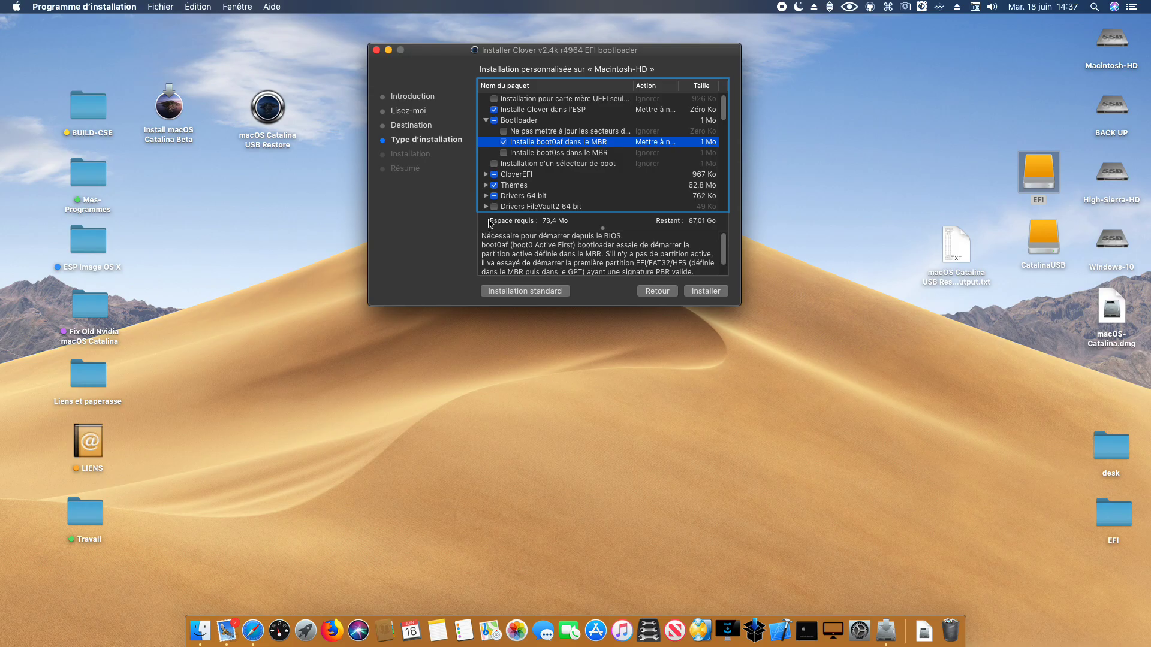
Expand CloverEFI to check its SATA version, and select all of the Drivers 64 bit for BIOS booting
left_click(487, 174)
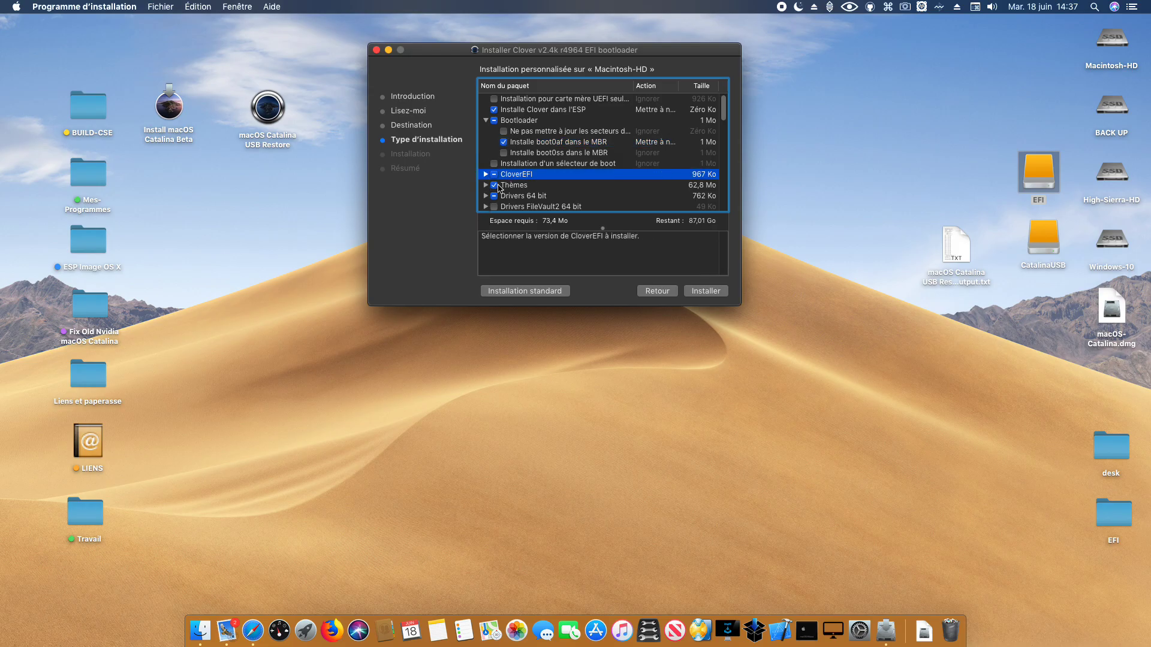
left_click(486, 174)
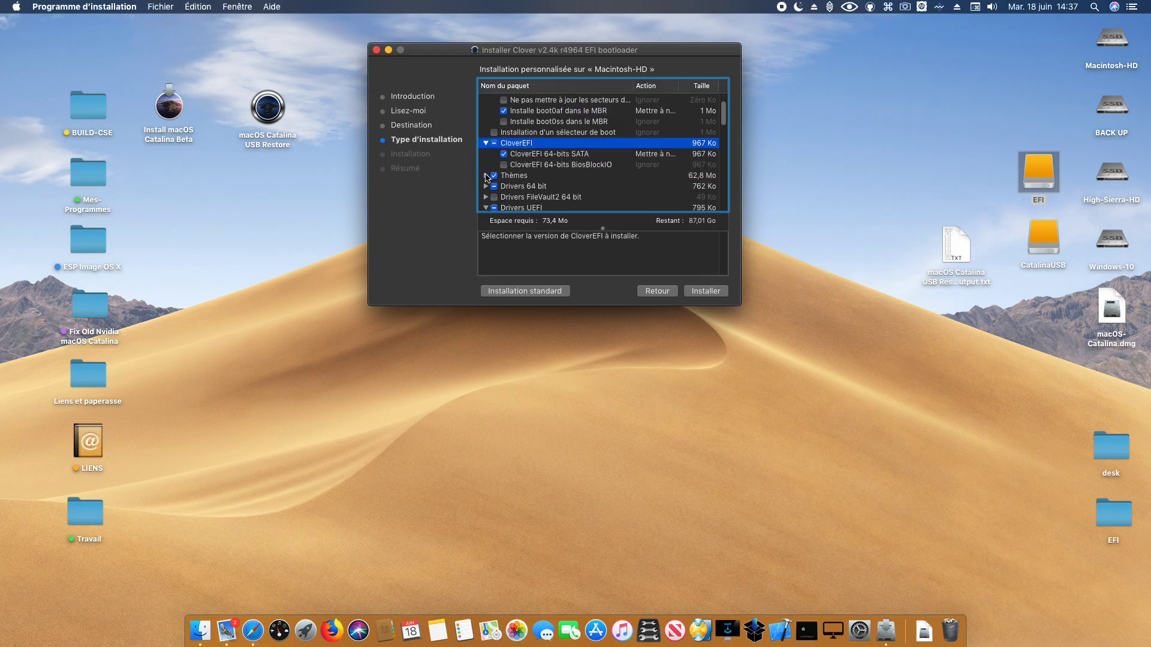
scroll(486, 174, "down", 3)
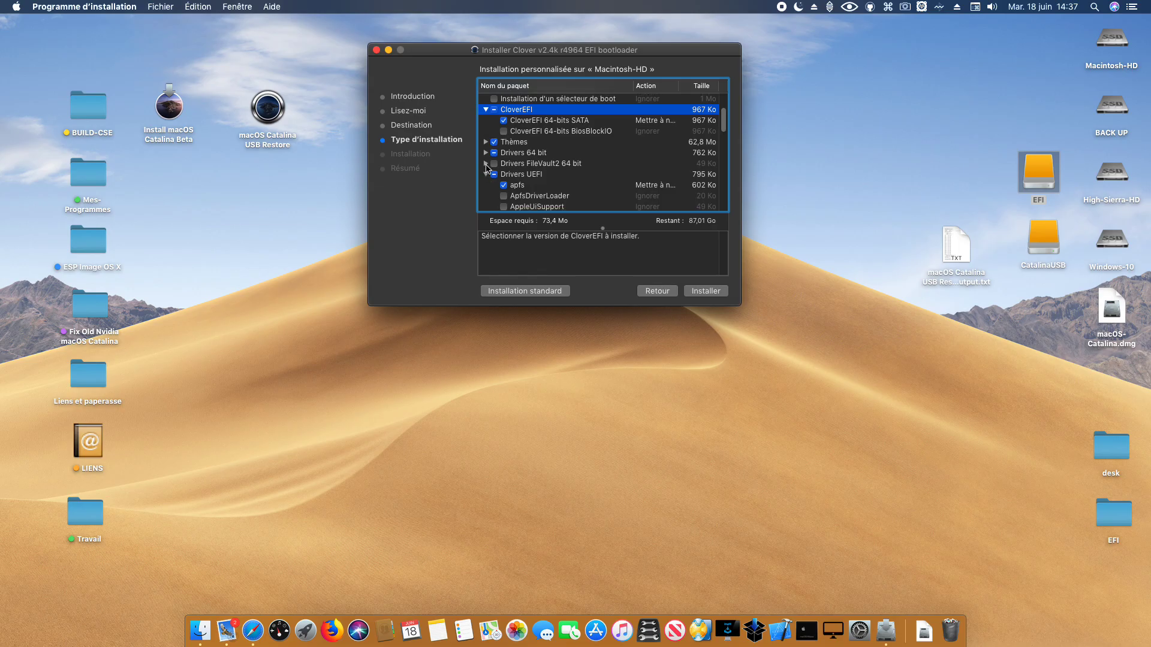
left_click(486, 153)
left_click(497, 153)
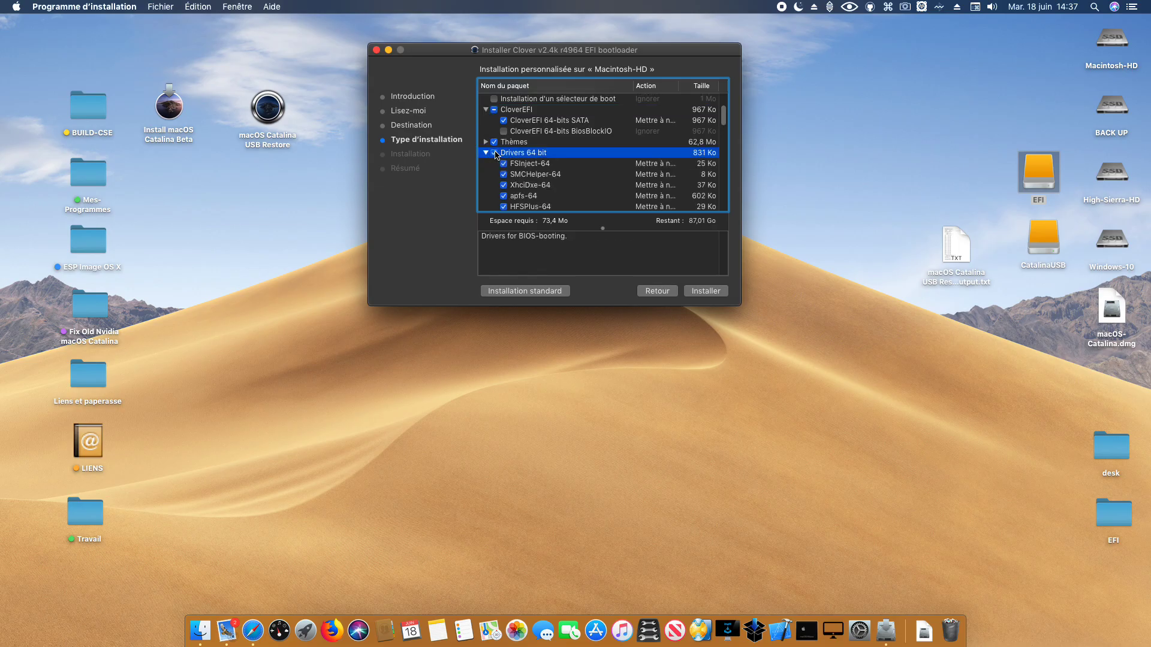
left_click(486, 153)
Review the remaining packages, from the UEFI drivers and kexts to the RC scripts and AudioPKG
scroll(504, 185, "down", 5)
scroll(520, 173, "up", 5)
scroll(520, 173, "down", 5)
scroll(520, 173, "down", 4)
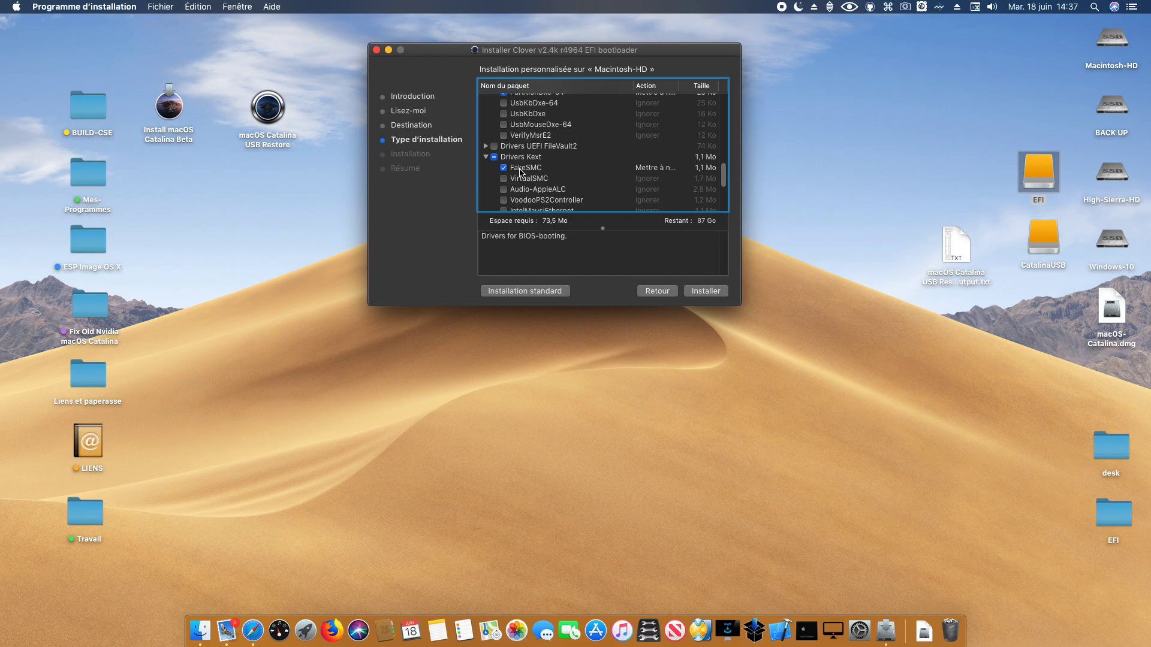
scroll(520, 172, "down", 4)
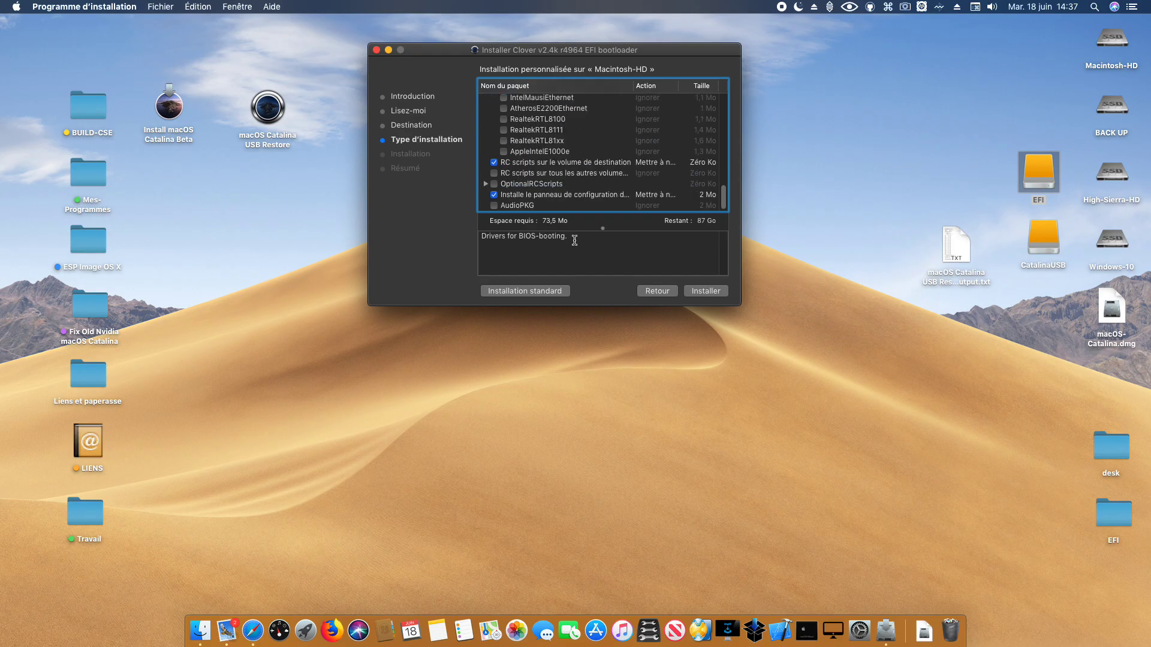
scroll(540, 194, "up", 5)
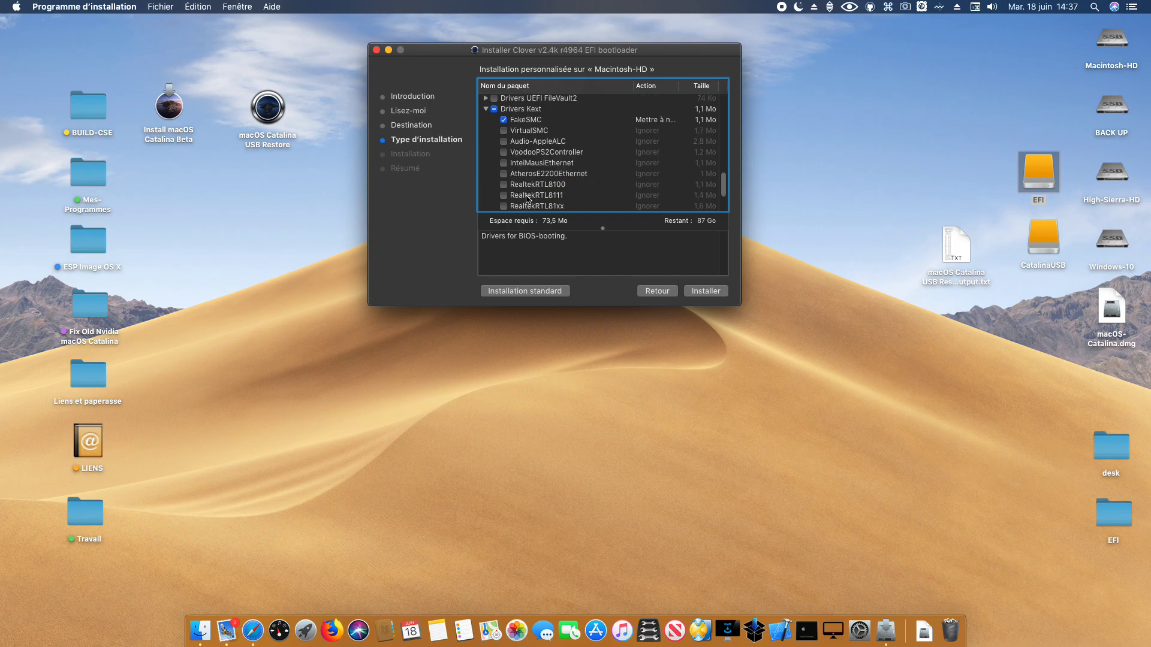
Examine the descriptions of the VoodooPS2Controller, IntelMausiEthernet, AtherosE2200Ethernet and RealtekRTL81xx kexts, leaving them deselected
scroll(527, 199, "down", 1)
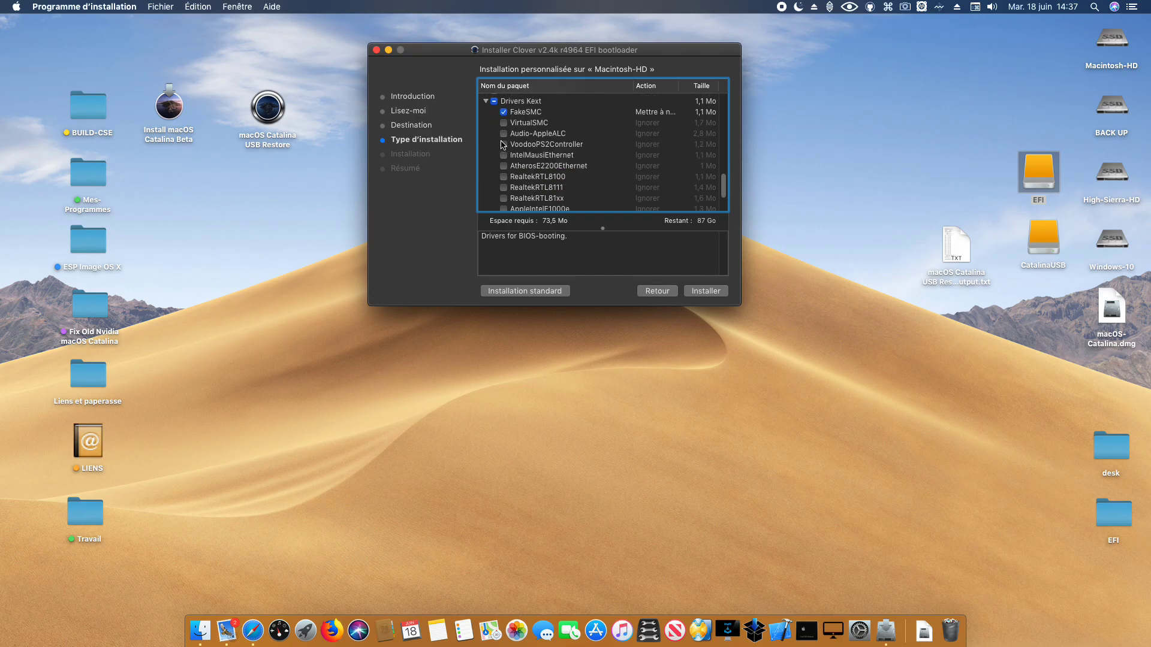
left_click(504, 144)
left_click(504, 144)
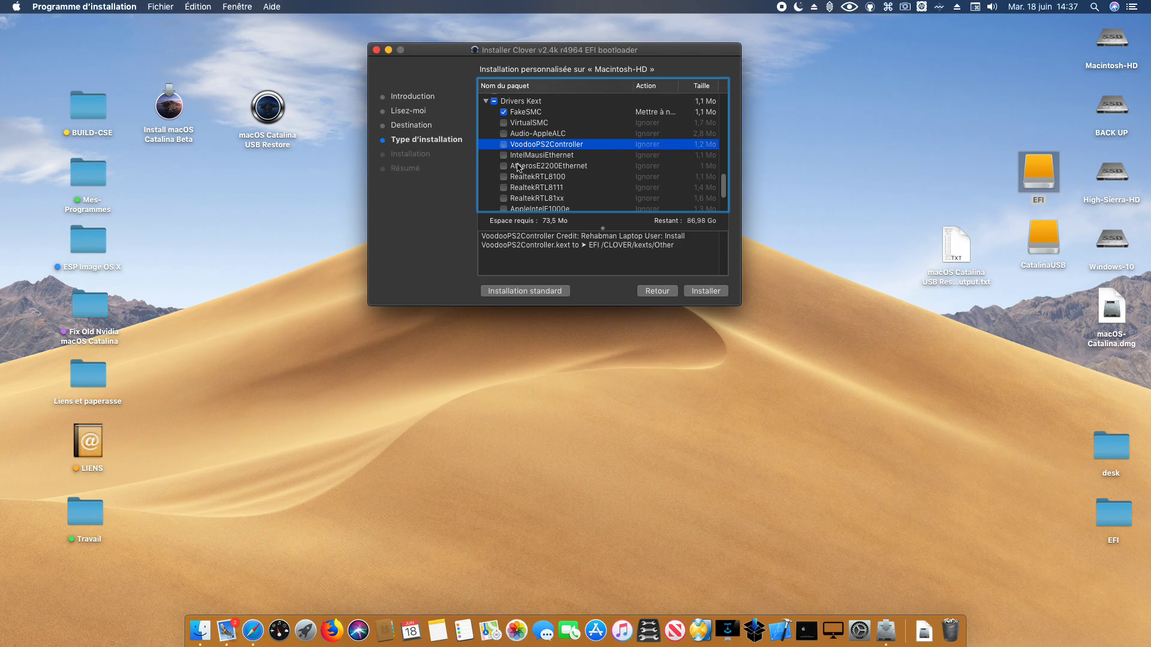
left_click(503, 159)
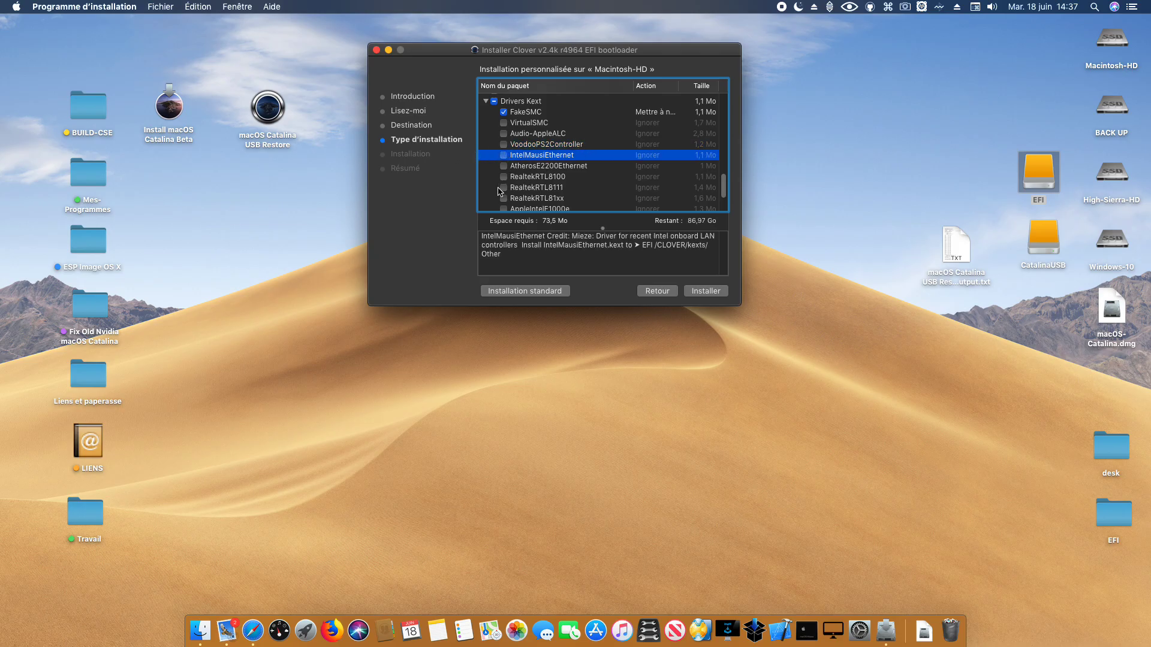
scroll(501, 177, "down", 1)
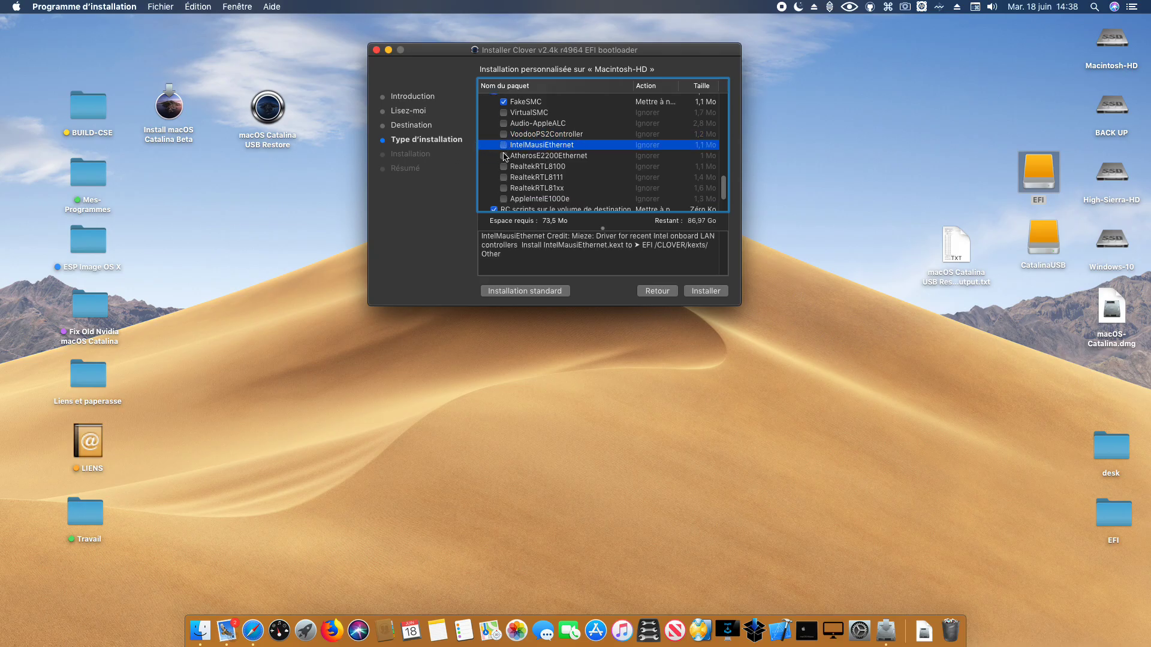
left_click(504, 156)
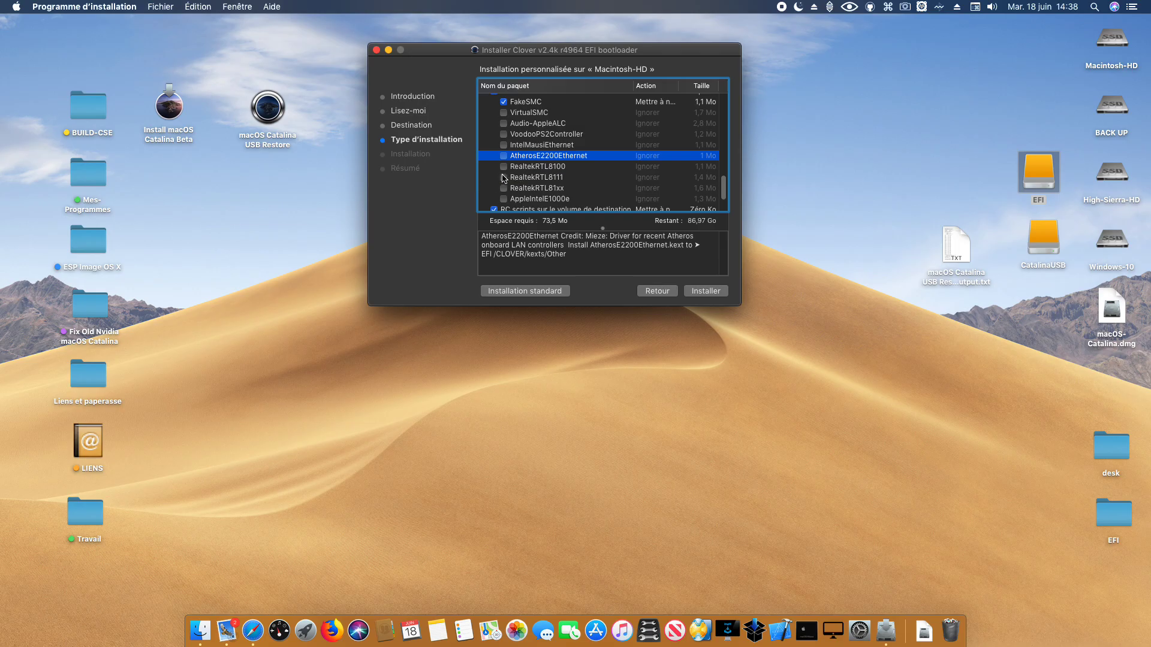
scroll(501, 180, "down", 1)
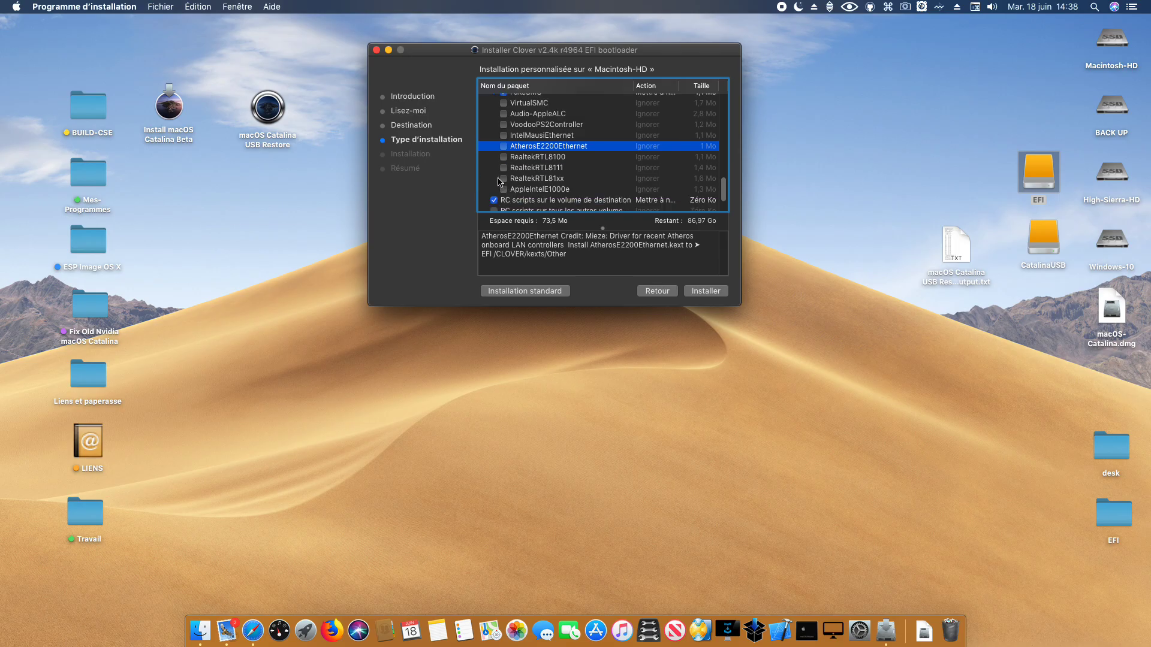
left_click(503, 179)
left_click(504, 178)
Return to the start of the package list and close the Clover installer without installing
scroll(485, 176, "up", 10)
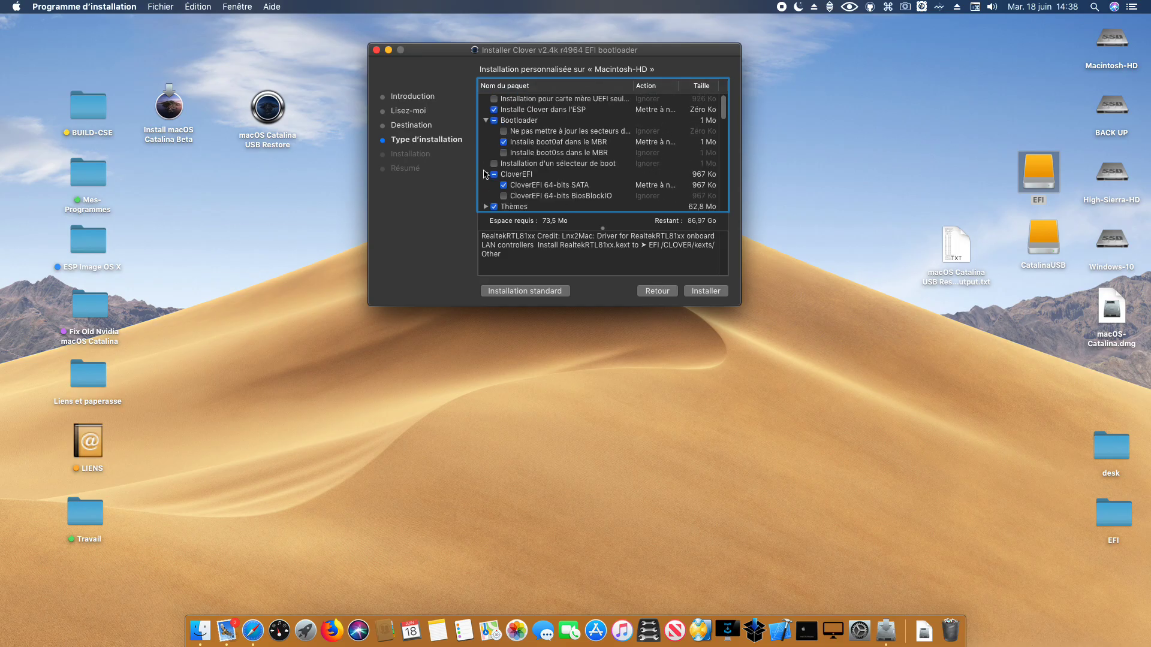
left_click_drag(452, 55, 453, 123)
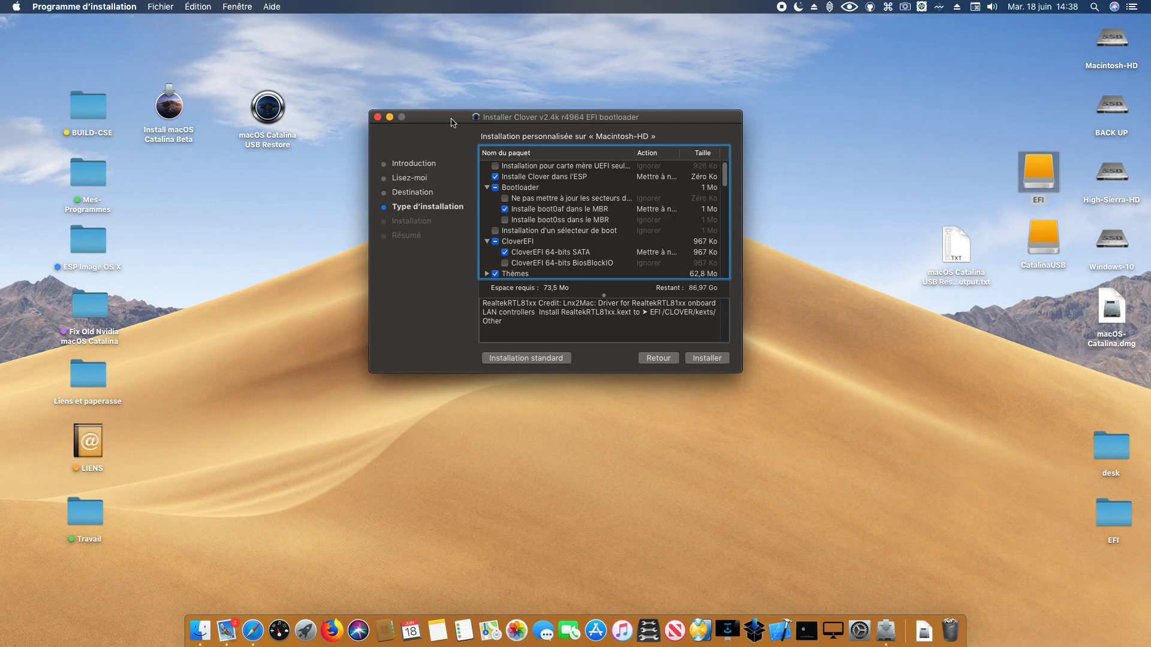
left_click(378, 117)
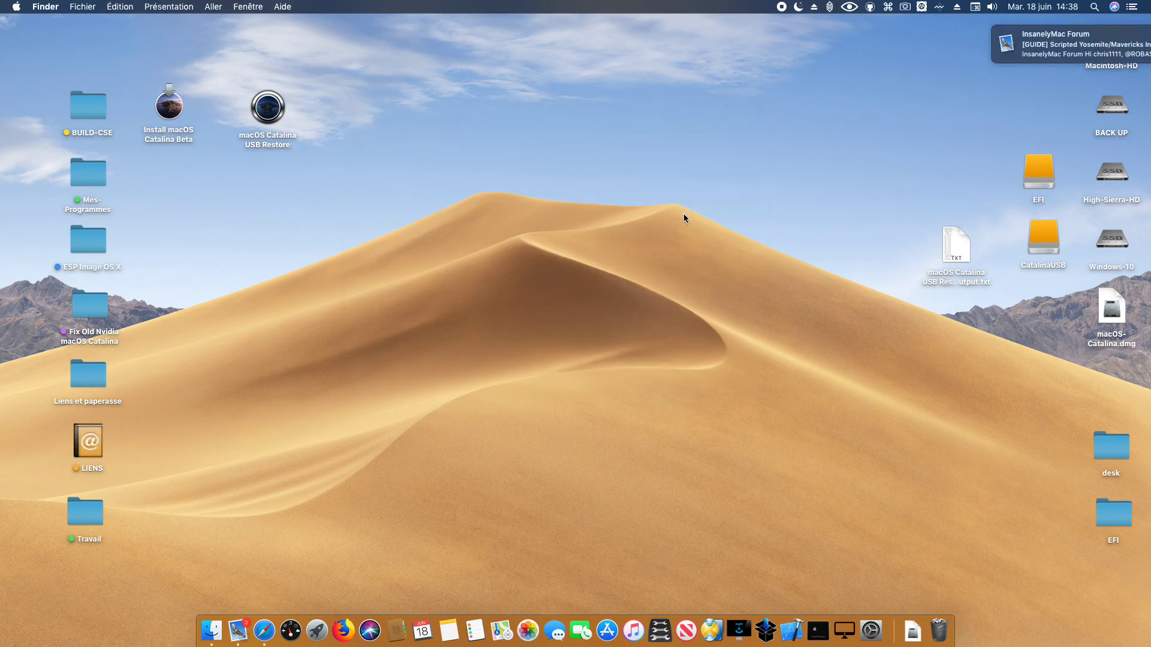